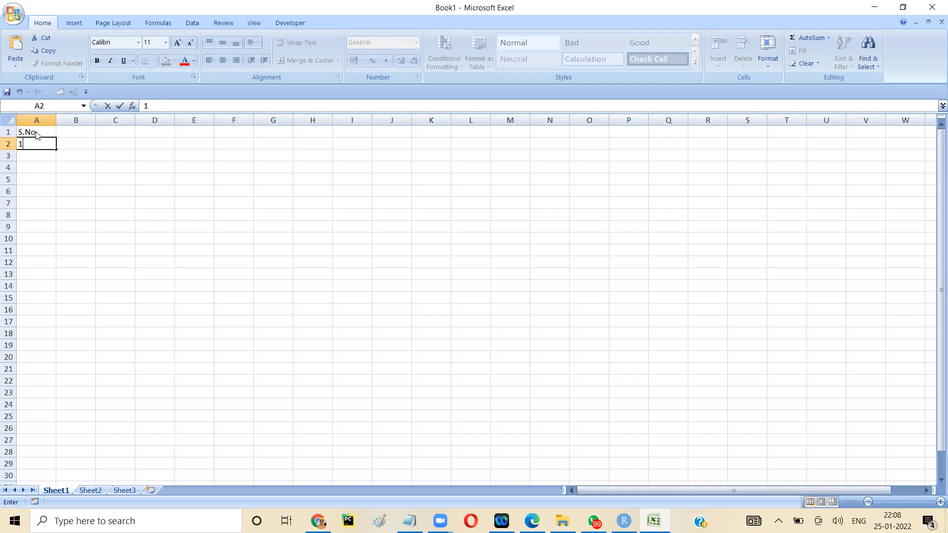
Enter 2 and 3 below the 1 in the S.No. column and extend the number series down to 26 in A27.
text(2)
key(Return)
text(3)
key(Return)
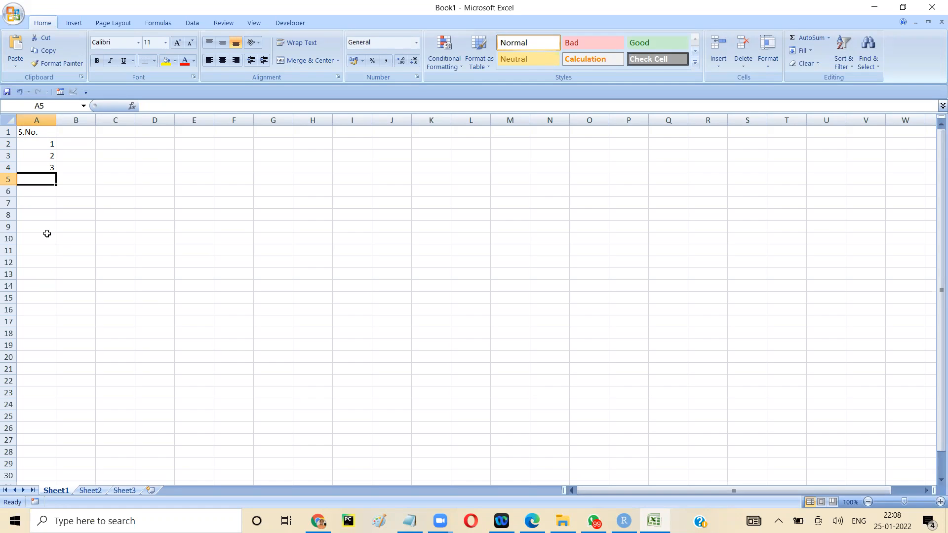
click(39, 143)
drag(39, 143, 40, 163)
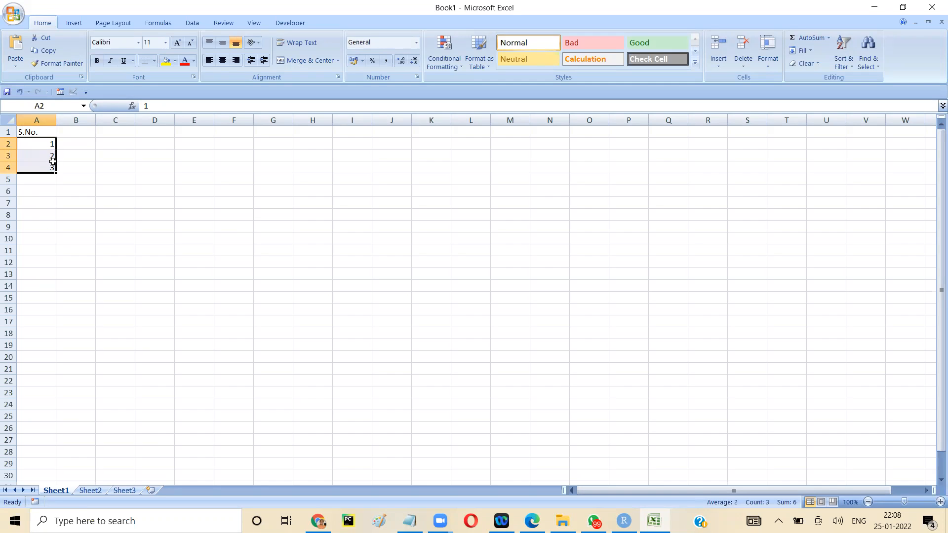
drag(56, 172, 52, 446)
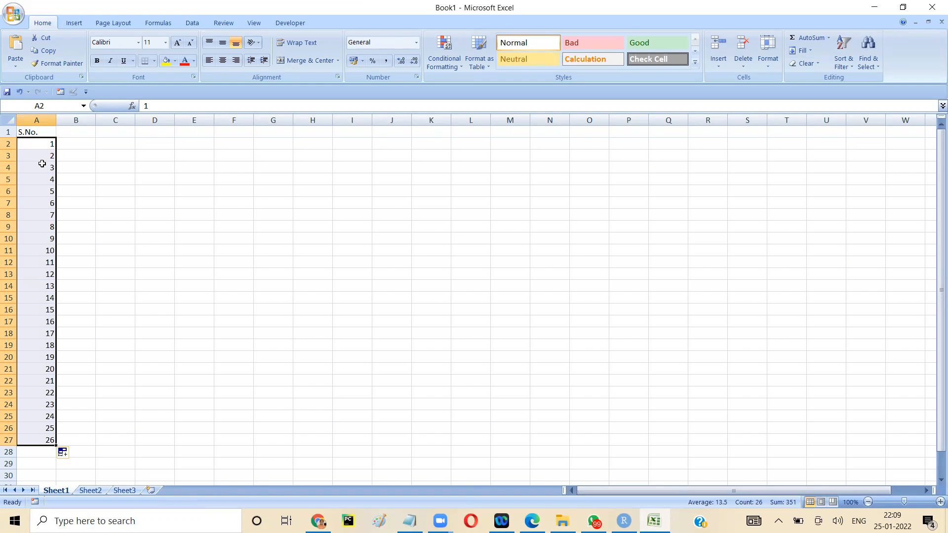
Enter 1 in B2 and fill the same value down through B27.
click(84, 142)
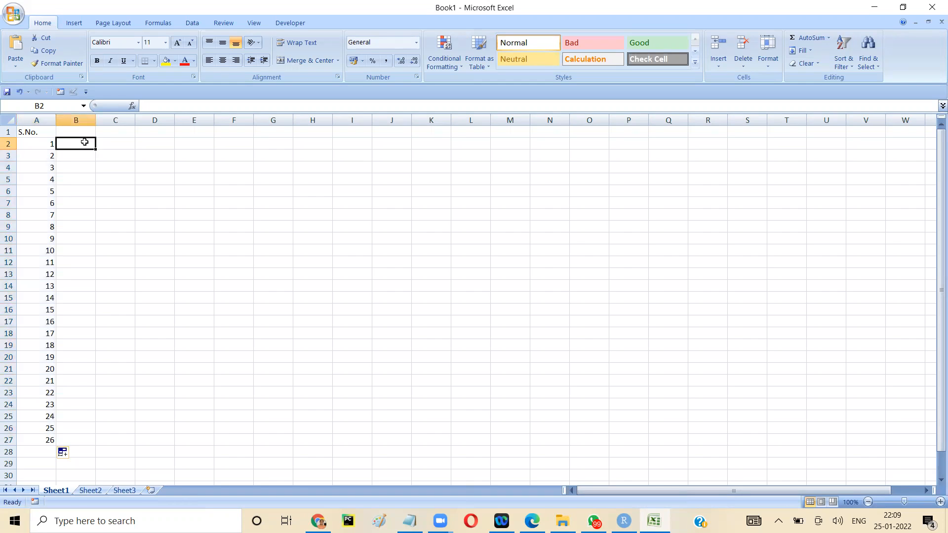
text(1)
click(132, 163)
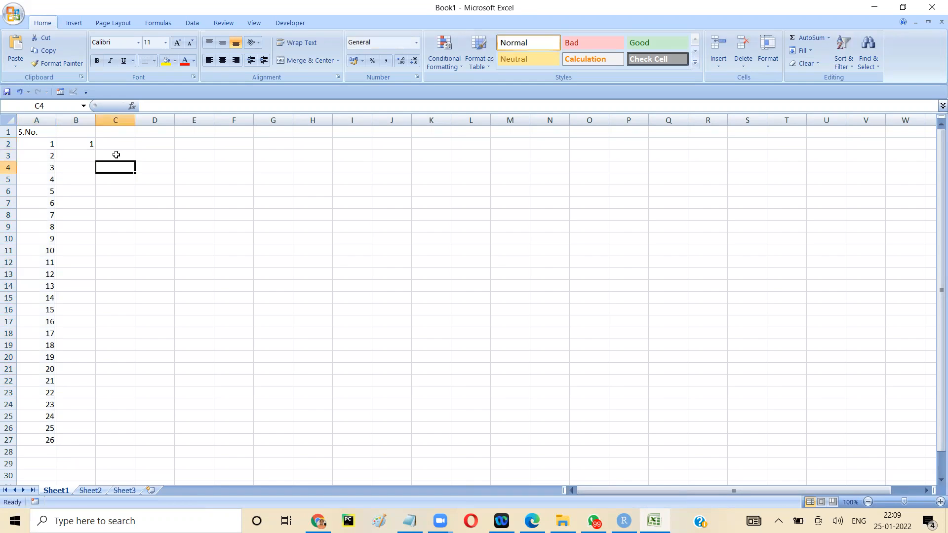
click(87, 143)
drag(92, 147, 80, 443)
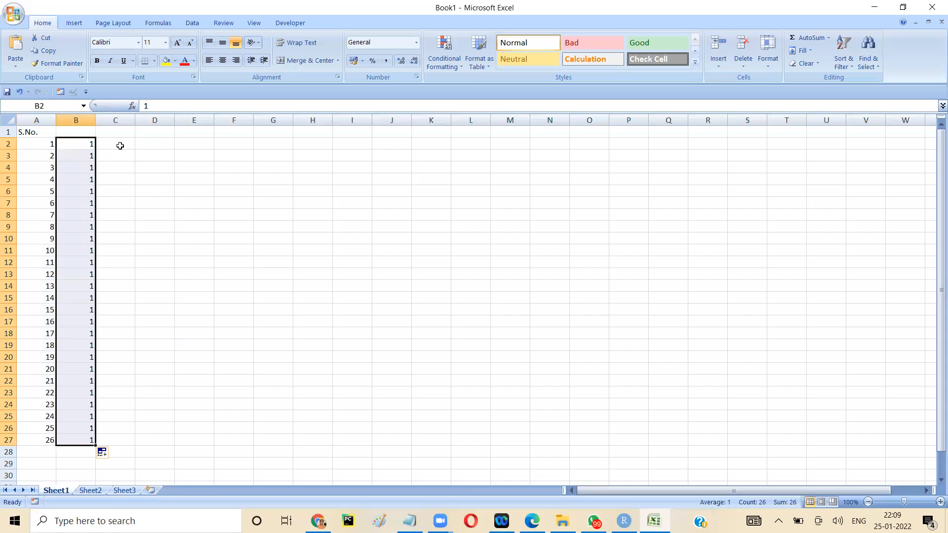
Try to extend the repeating numbers 1, 2, 3, 1, 2, 3 from C2:C7 down to C27, and clear the filled range.
click(120, 145)
text(1)
key(Return)
text(2)
key(Return)
text(3)
key(Return)
text(1)
key(Return)
text(2)
key(Return)
text(3)
key(Return)
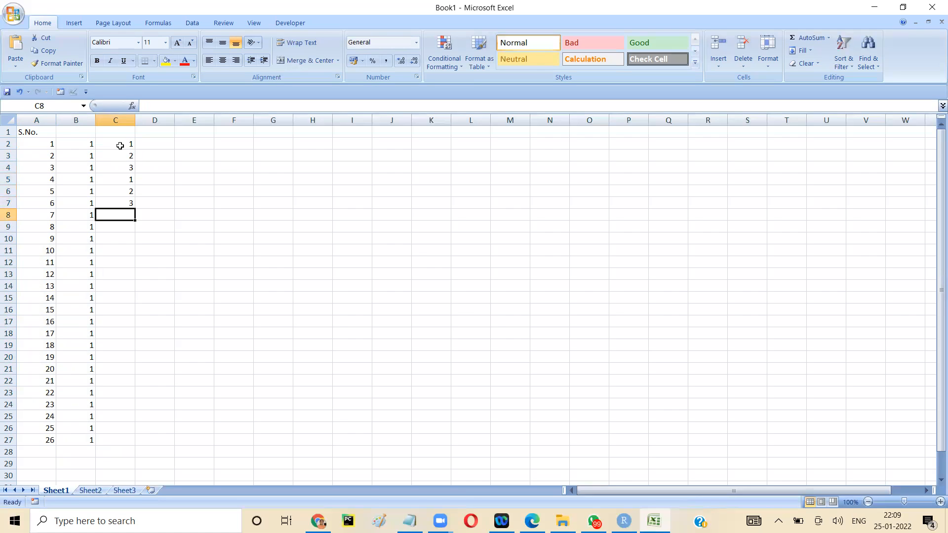
drag(120, 146, 138, 440)
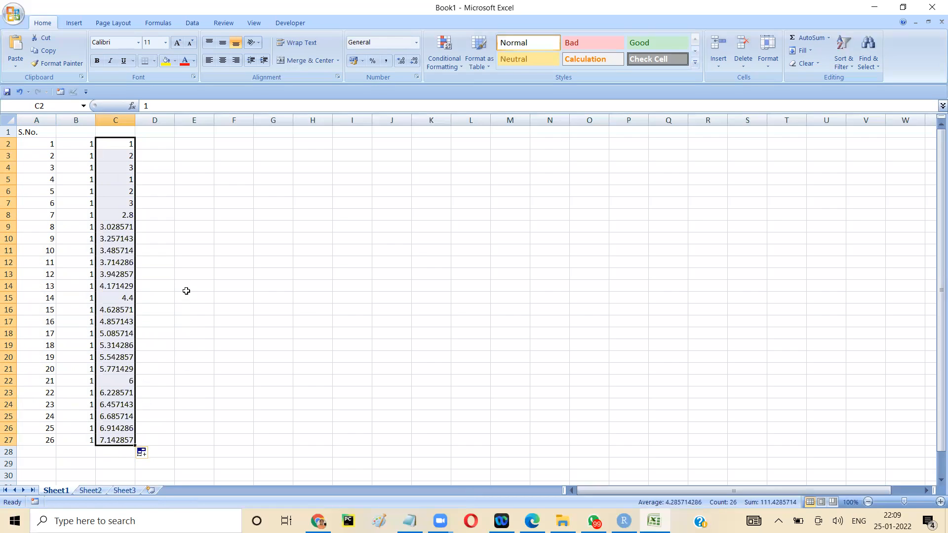
key(Delete)
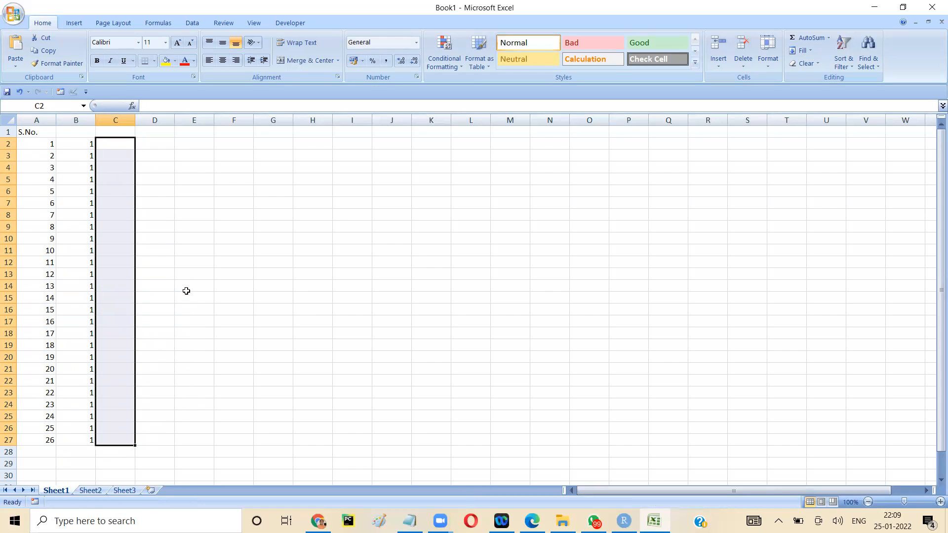
Enter A, B and C in C2:C4 and fill the repeating letter pattern down to C27.
click(121, 149)
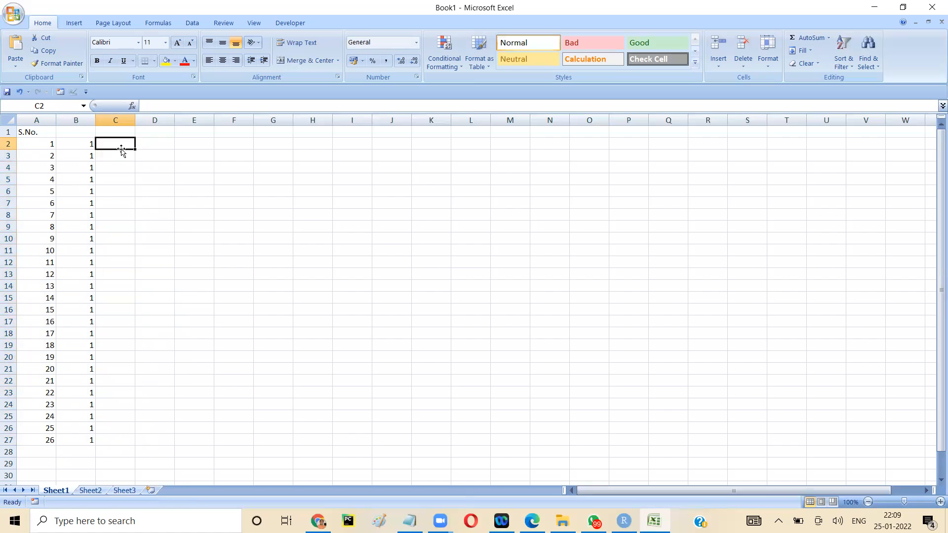
text(A)
key(Return)
text(B)
key(Return)
text(C)
key(Return)
drag(125, 145, 130, 447)
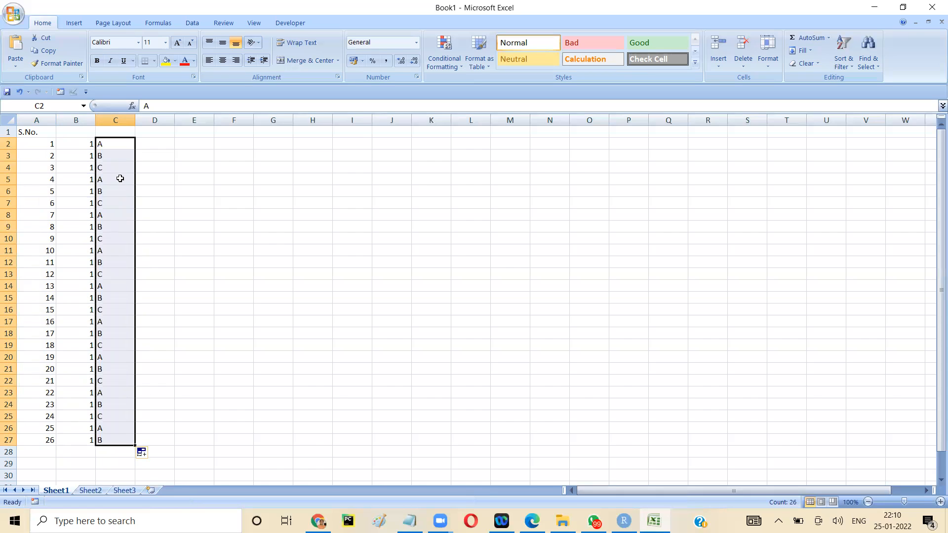
click(122, 176)
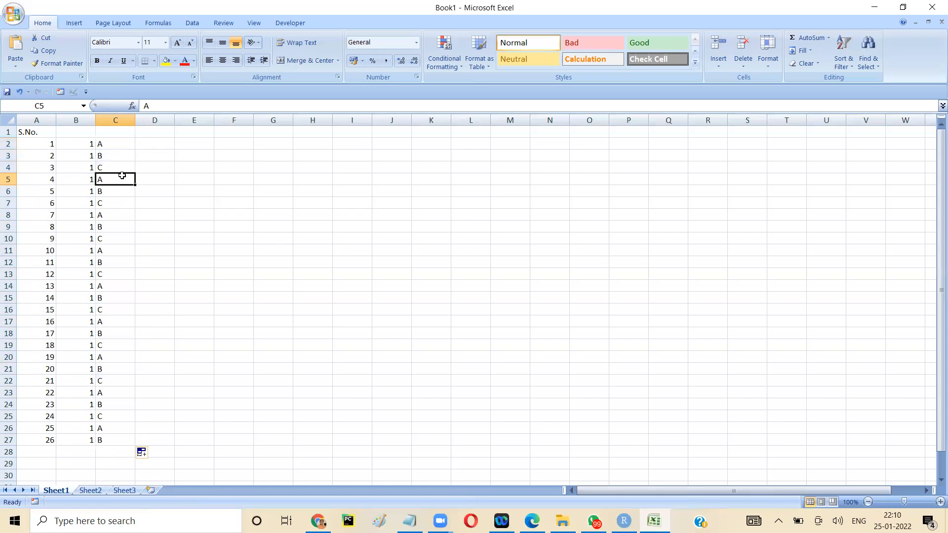
Enter JANUARY in D2, fill the month series down to D27, and fit the column width to its contents.
click(163, 143)
text(JANUARY)
key(Return)
click(162, 144)
drag(175, 150, 171, 446)
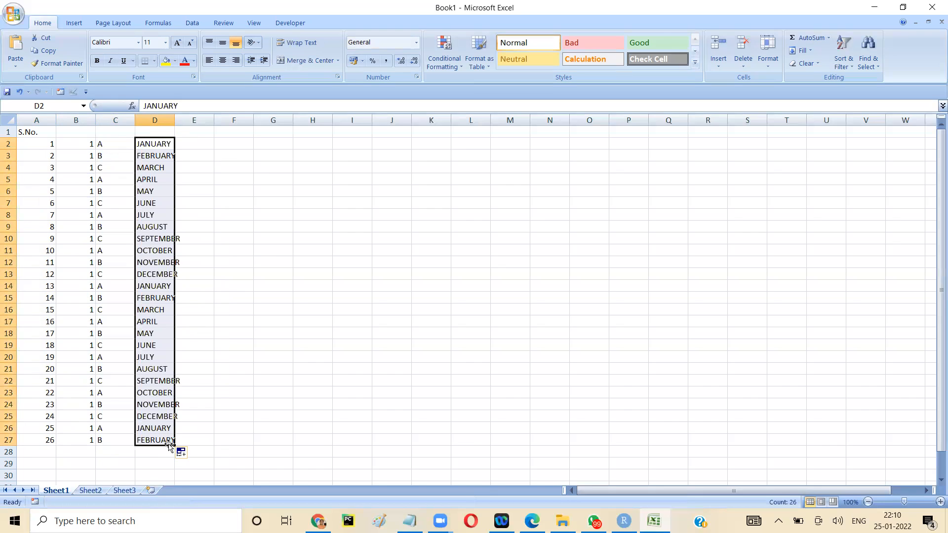
double_click(175, 120)
Enter MONDAY in E2, fill the weekday series down to E27, and fit the column width to its contents.
click(192, 147)
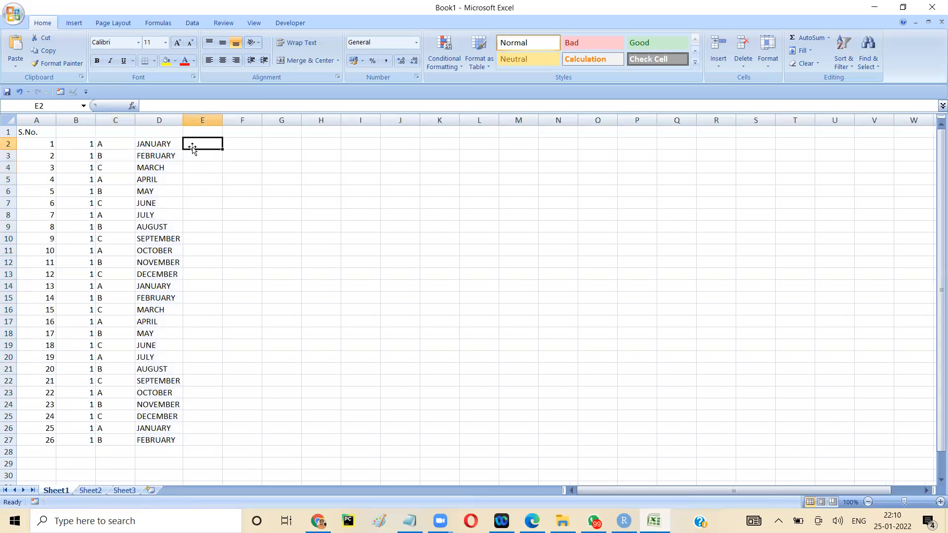
text(MONDAY)
key(Return)
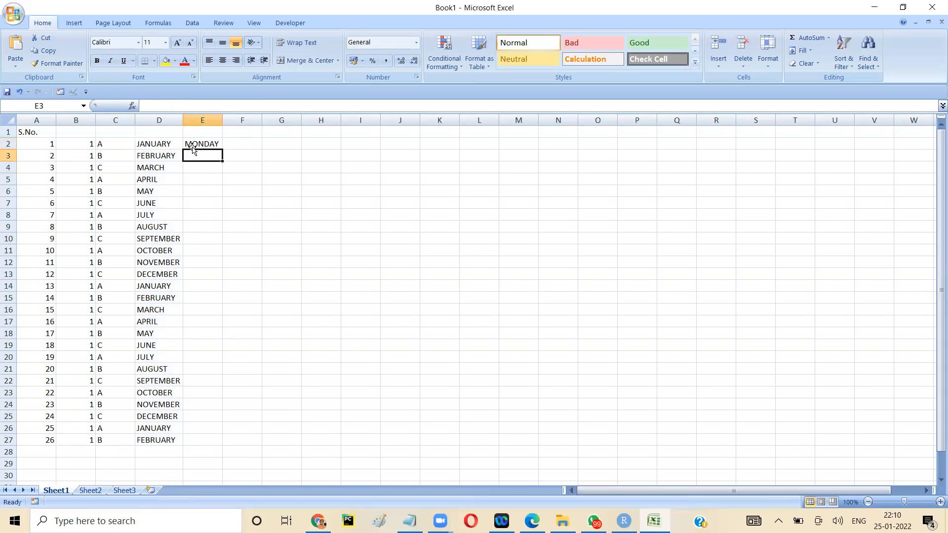
drag(196, 143, 212, 443)
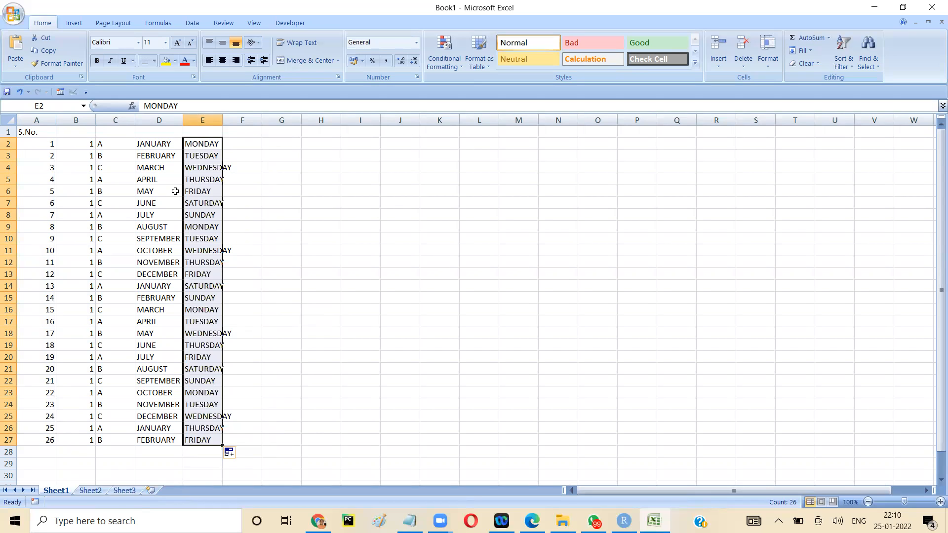
double_click(223, 119)
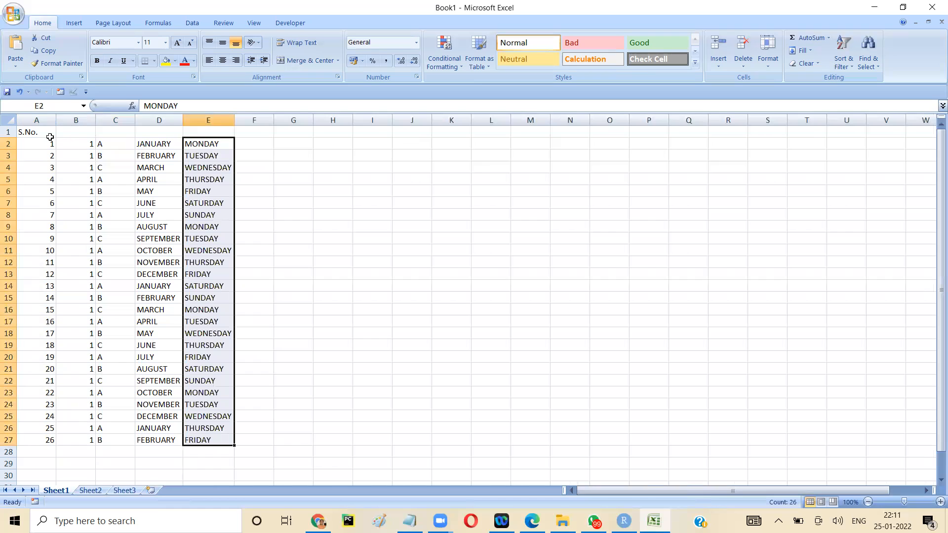
Enter the column headings Category, Class, Month and Weekday in B1:E1.
click(72, 134)
text(Catefo)
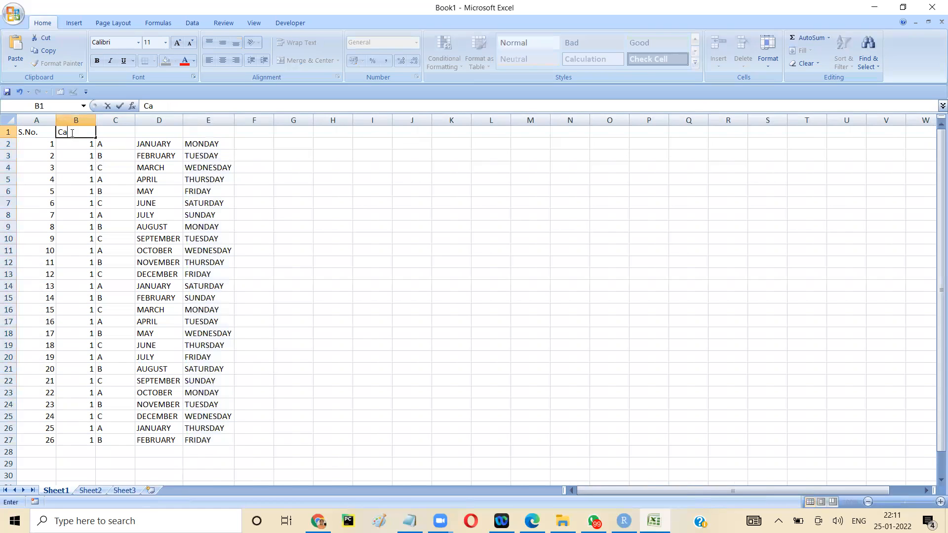
key(BackSpace)
key(BackSpace)
text(gory)
click(114, 132)
text(Class)
key(Tab)
text(MOnth)
key(Tab)
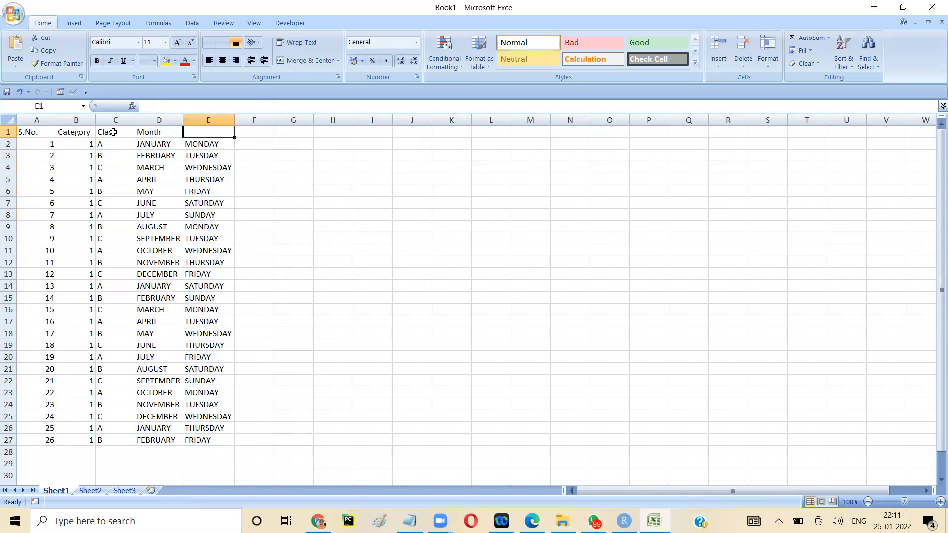
text(Weekday)
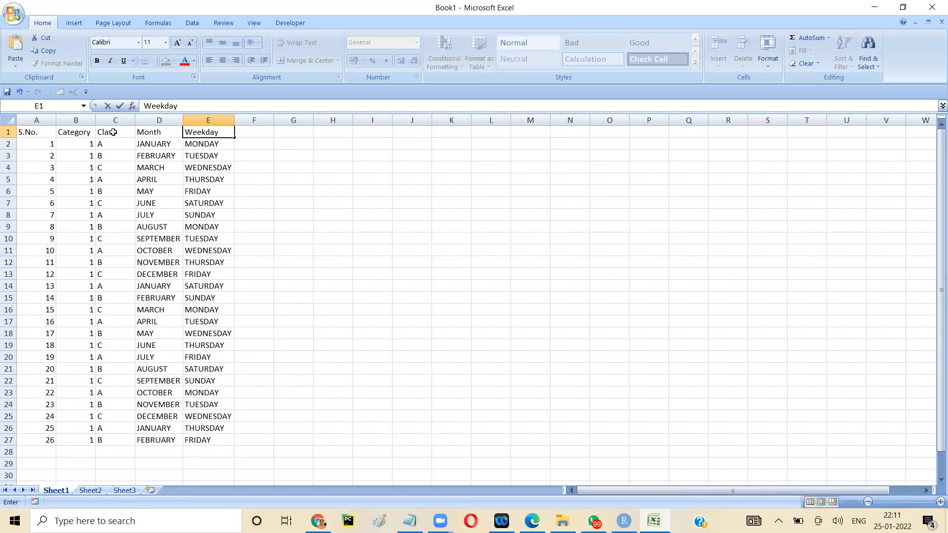
key(Tab)
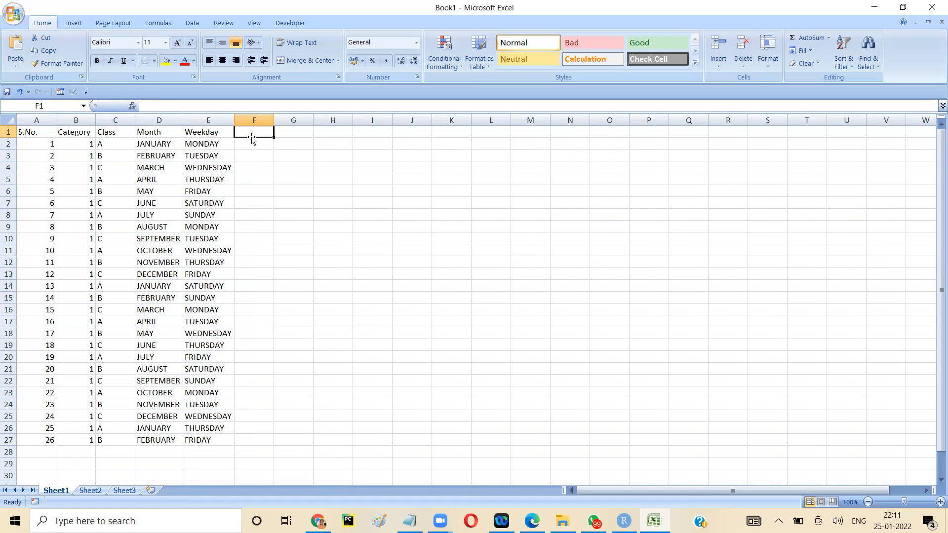
Head F1 Observed and enter 3, 4, 5, 12, 34, 7, 4, 23, 12, 89, 56, 34, 32, 12 in F2:F15.
text(Observed)
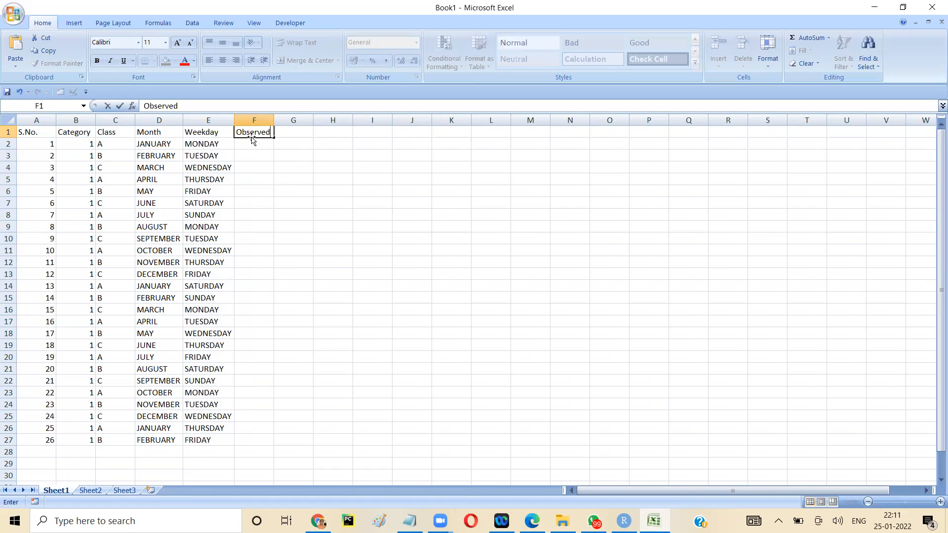
key(Return)
text(3)
key(Return)
text(4)
key(Return)
text(5)
key(Return)
text(12)
key(Return)
text(34)
key(Return)
text(7)
key(Return)
text(4)
key(Return)
text(23)
key(Return)
text(12)
key(Return)
text(89)
key(Return)
text(56)
key(Return)
text(34)
key(Return)
text(32)
key(Return)
text(325)
key(Return)
key(Up)
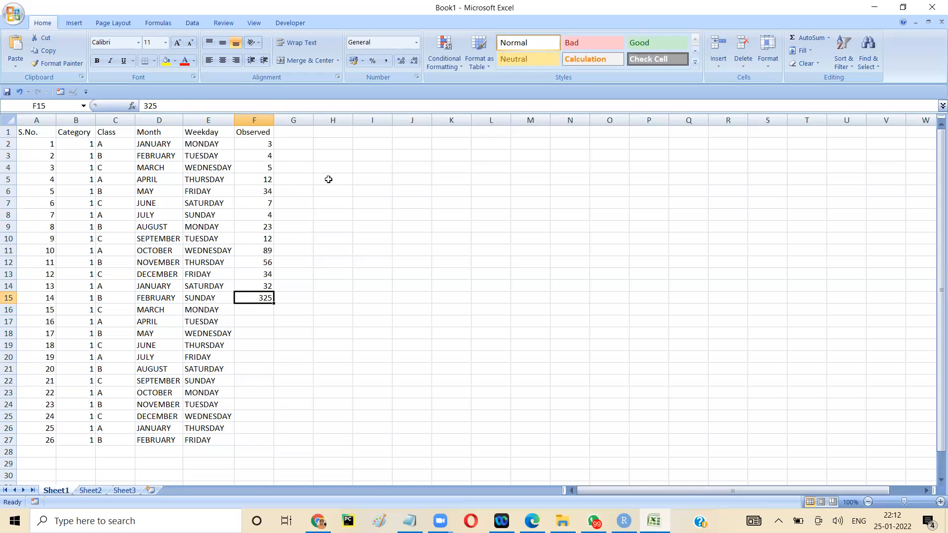
text(12)
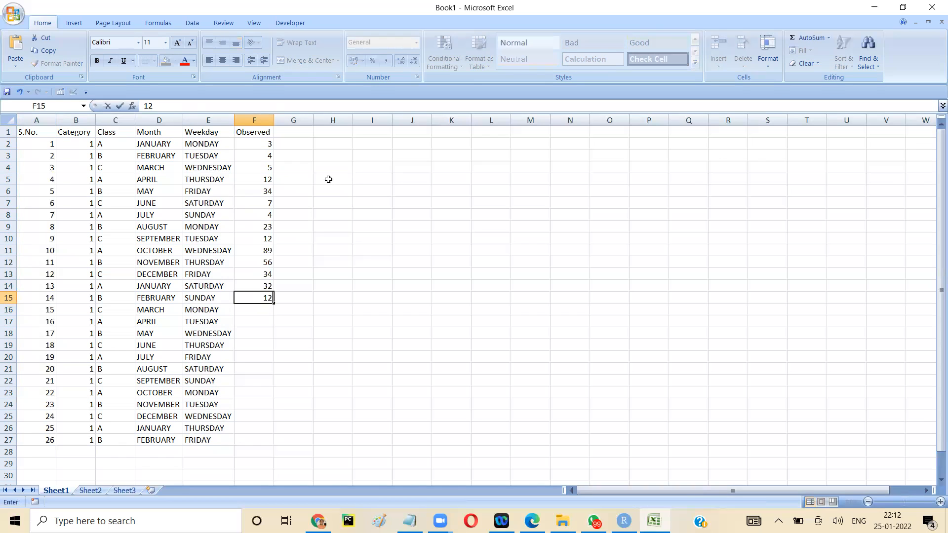
key(Return)
Clear the contents of the rows without observed values, A16:F27.
key(shift+Left)
key(shift+Left)
key(shift+Left)
key(shift+Left)
key(shift+Left)
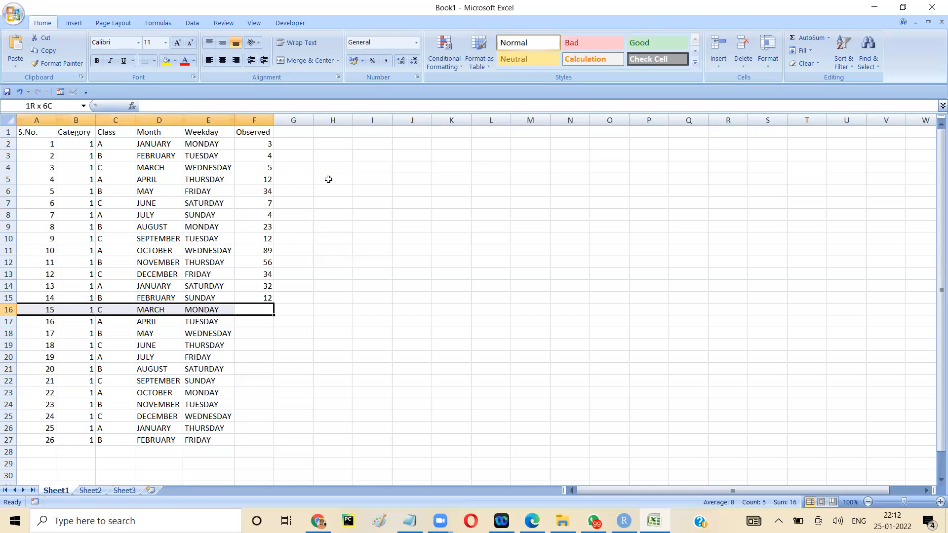
key(shift+Down)
key(shift+Down)
key(shift+Down)
key(shift+Down)
key(shift+Down)
key(shift+Down)
key(shift+Down)
key(shift+Down)
key(shift+Down)
key(shift+Down)
key(shift+Down)
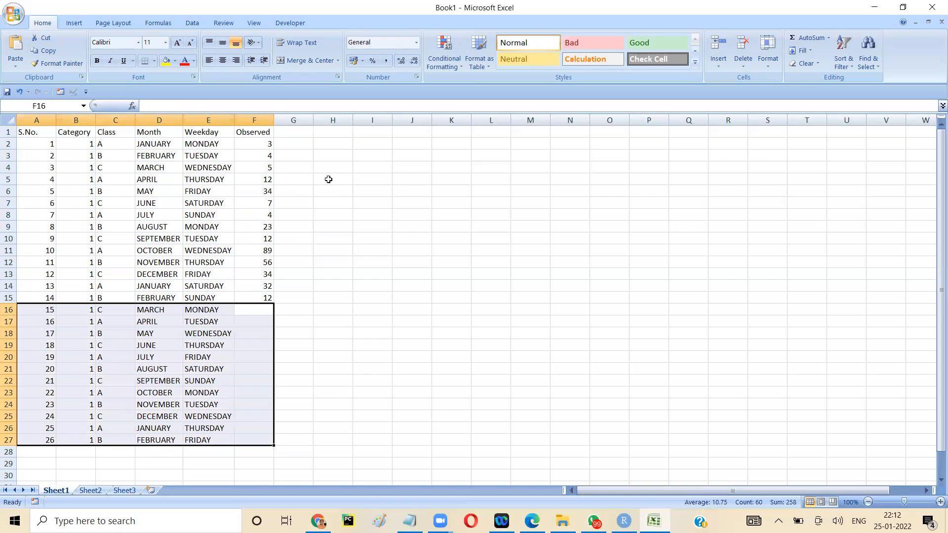
key(BackSpace)
key(Return)
key(Delete)
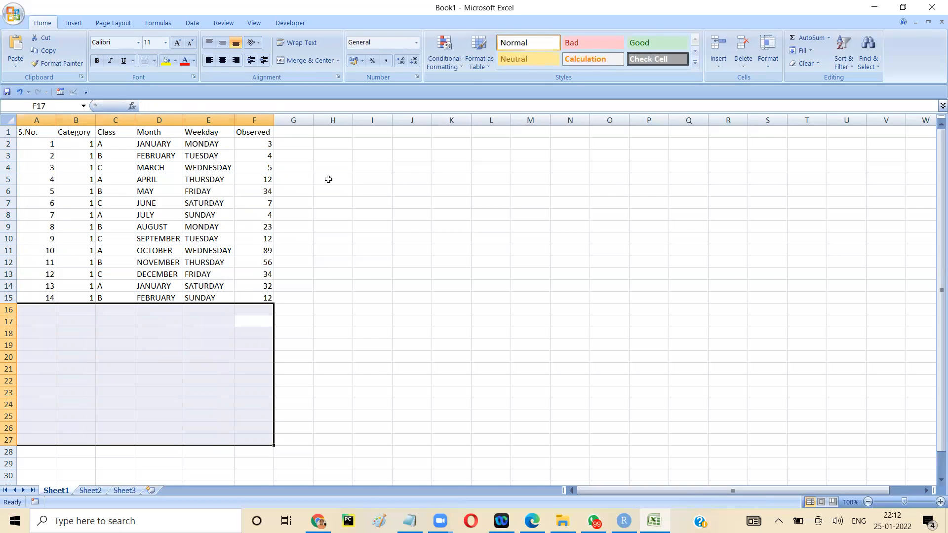
key(Return)
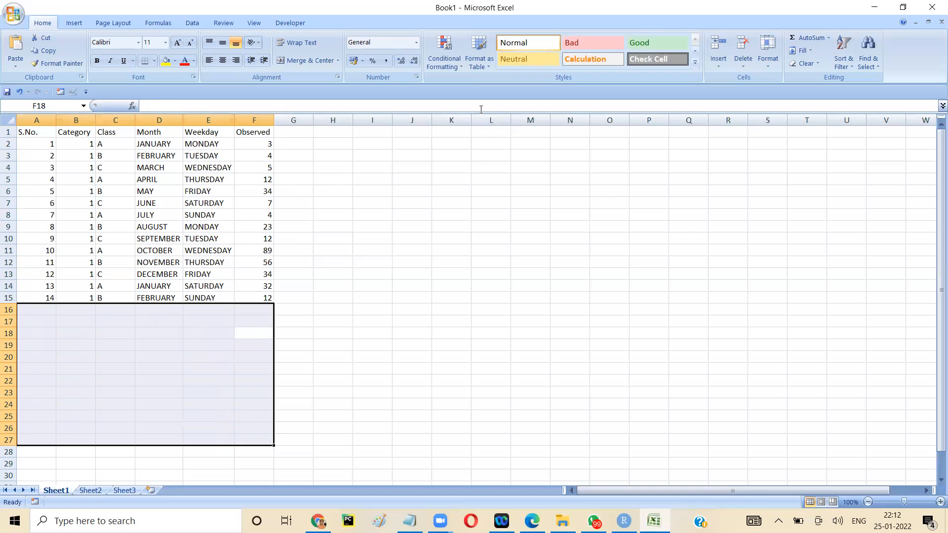
click(427, 217)
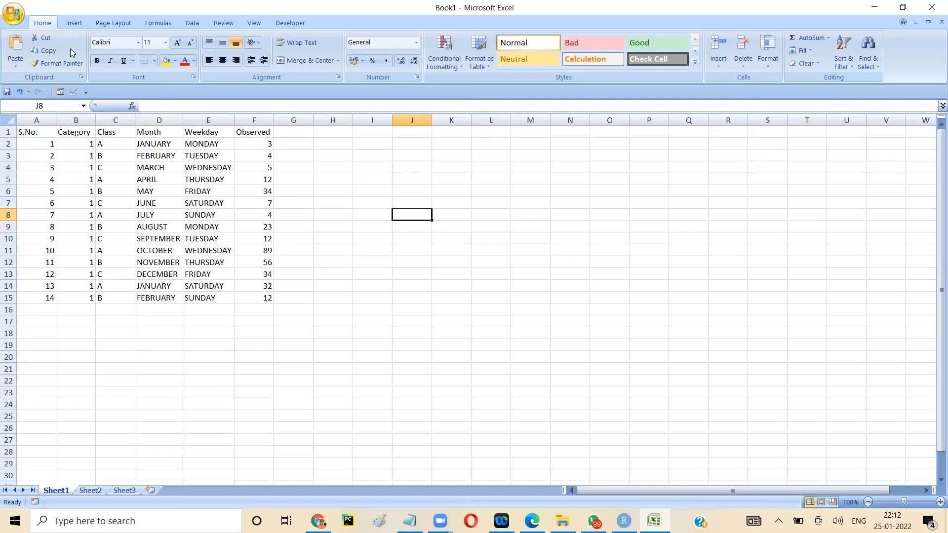
Enter the label Mean in E17 and start an AVERAGE formula in F17.
click(203, 320)
text(Mean)
key(Tab)
text(=va)
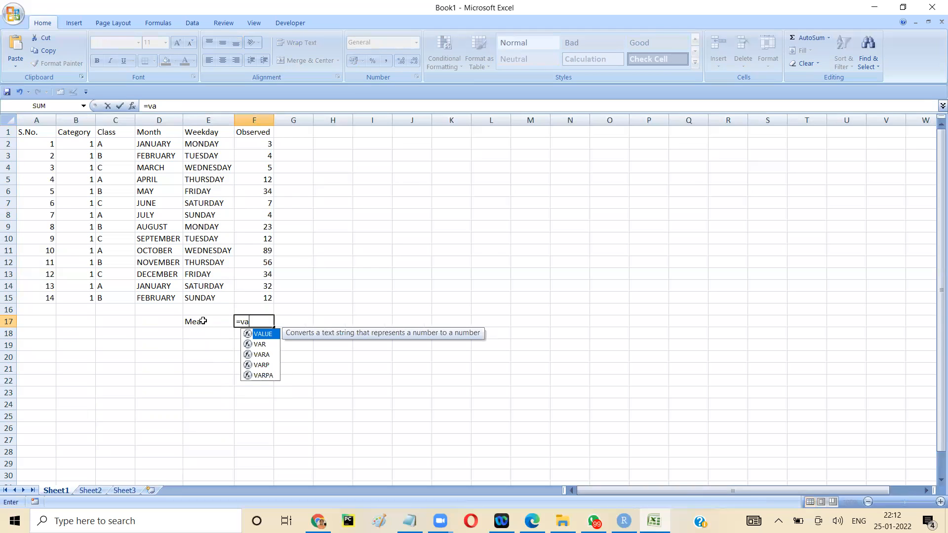
key(BackSpace)
key(BackSpace)
text(av)
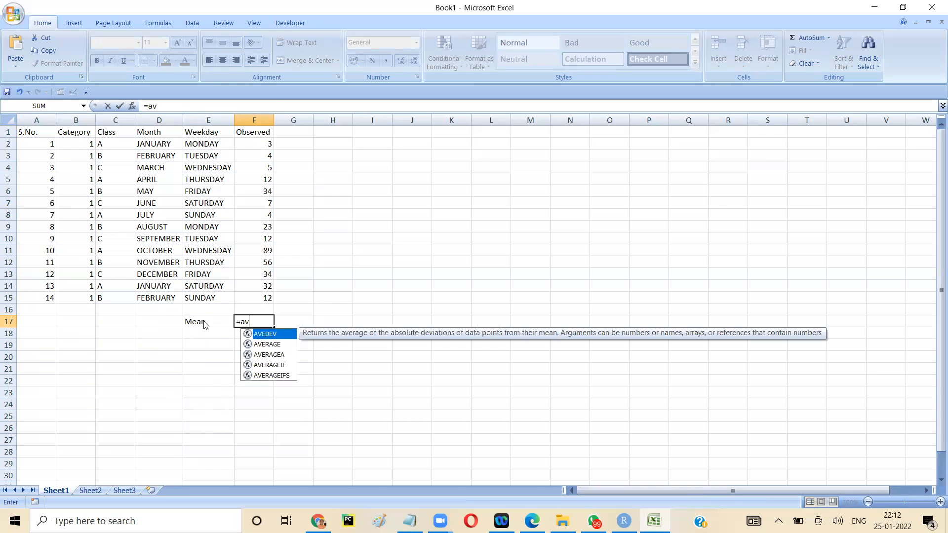
key(Down)
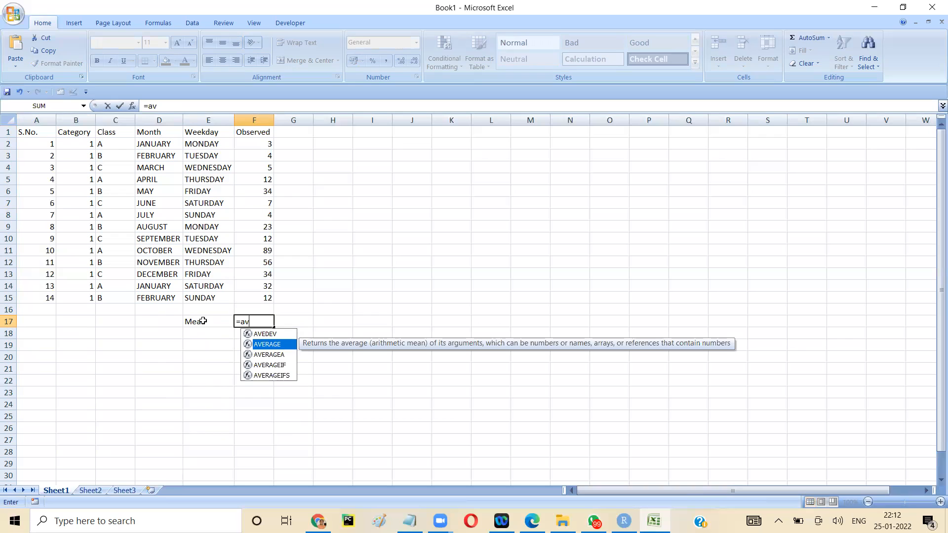
key(BackSpace)
key(BackSpace)
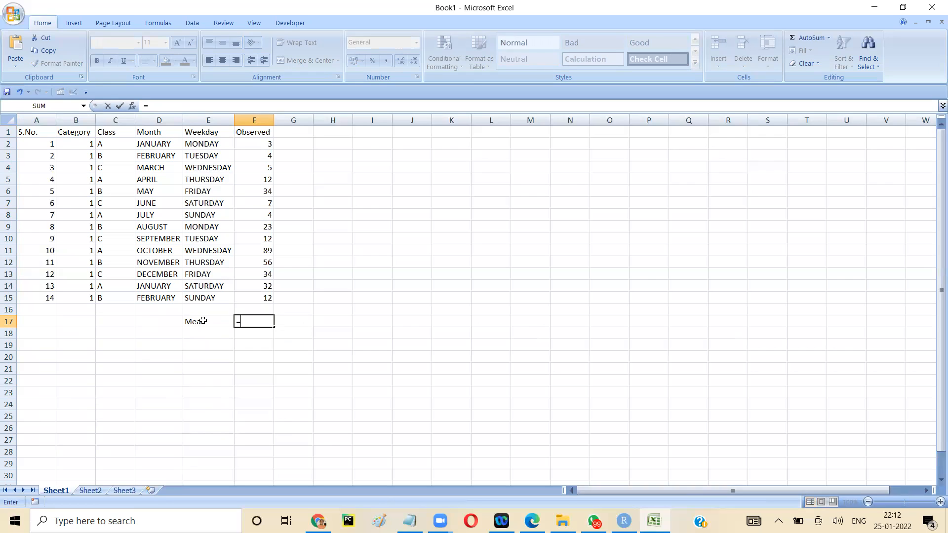
text(average)
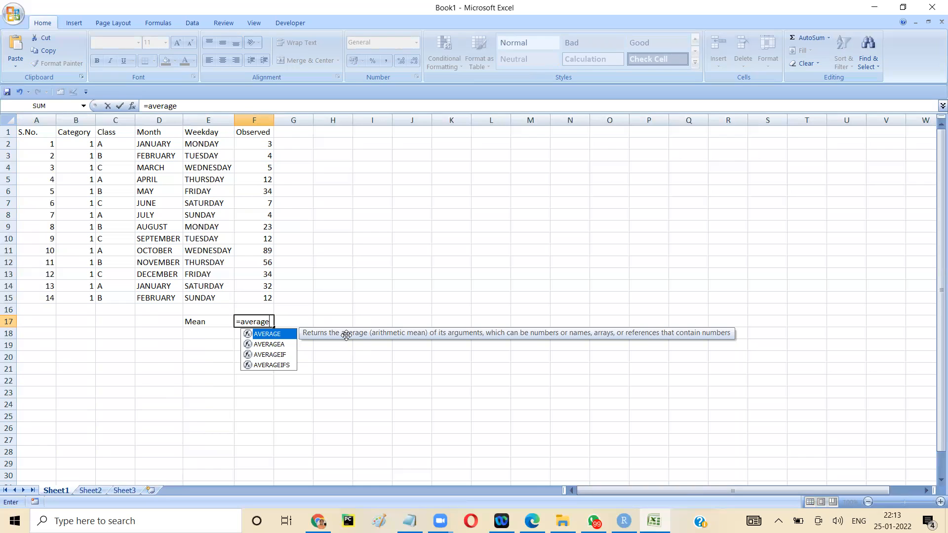
Examine the functions suggested for names beginning with A and AV while editing the formula in F17.
key(BackSpace)
key(BackSpace)
key(BackSpace)
key(BackSpace)
key(BackSpace)
key(BackSpace)
key(BackSpace)
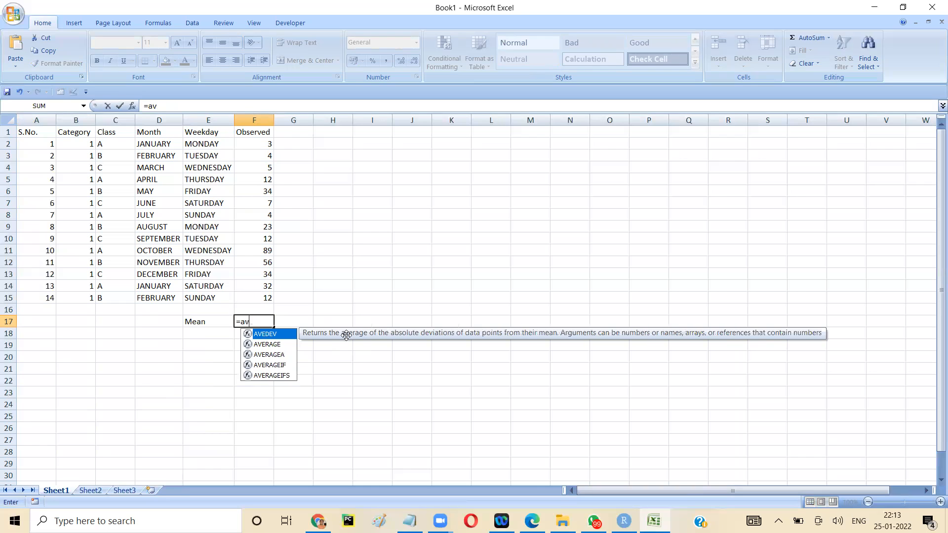
text(av)
key(BackSpace)
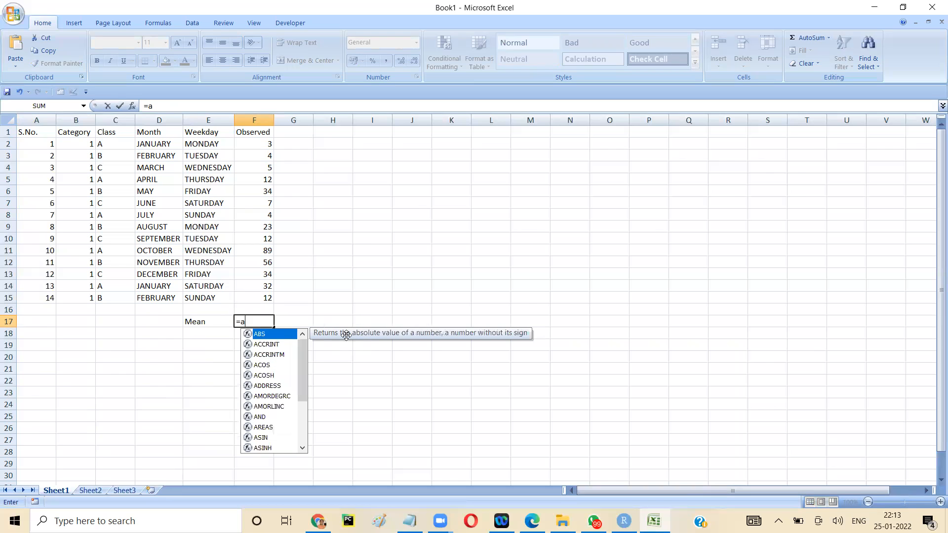
key(Down)
key(Down)
key(Down)
key(Down)
key(Down)
key(Down)
key(Down)
key(Down)
key(Down)
key(Down)
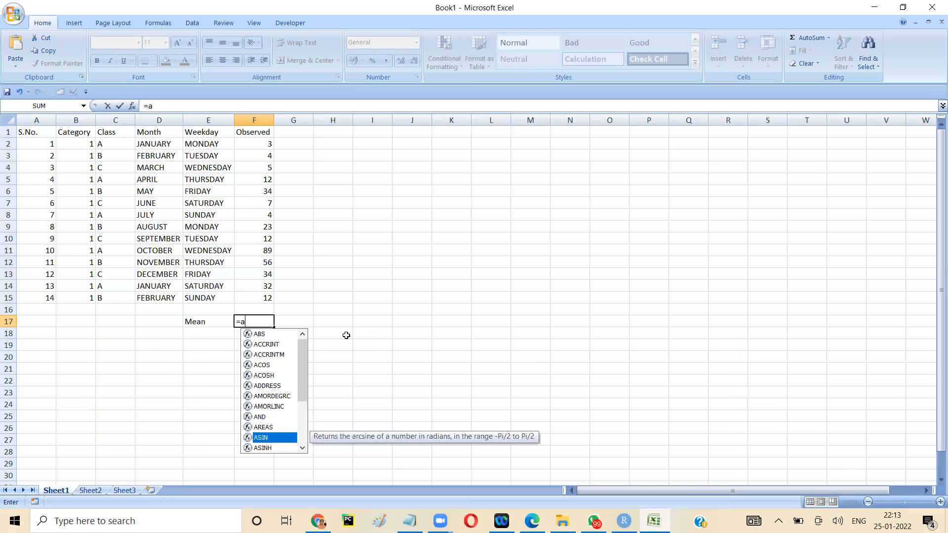
key(Down)
key(Down)
key(Down)
key(Down)
key(Down)
key(Down)
key(Down)
key(Down)
key(Down)
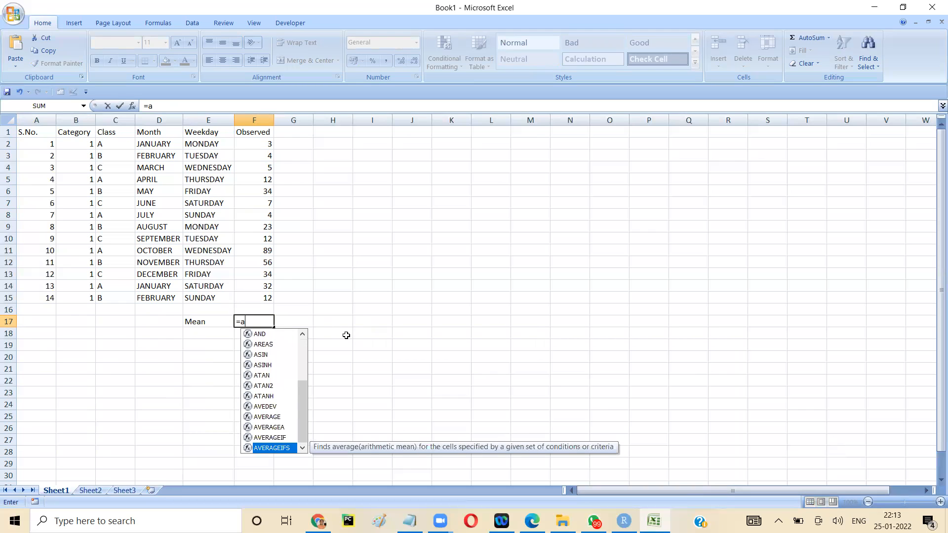
text(v)
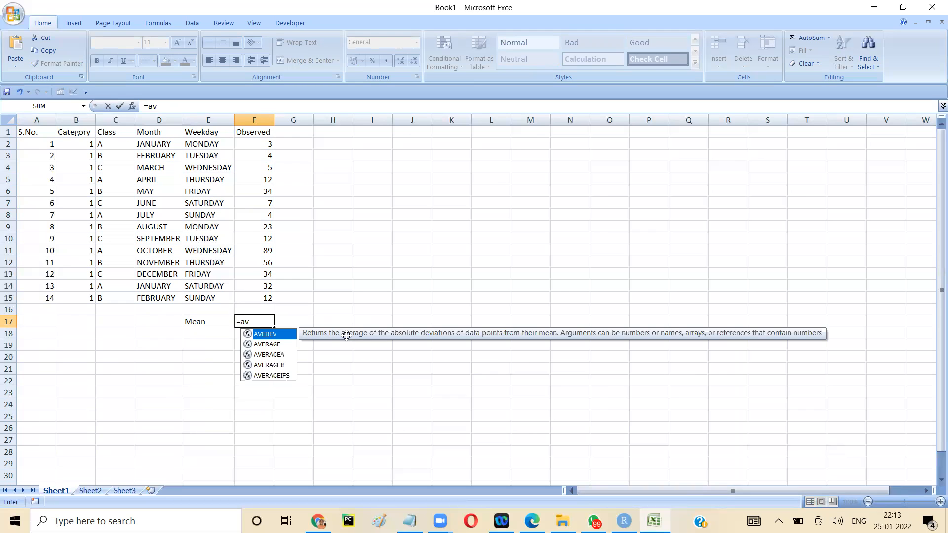
key(Down)
key(Down)
key(Down)
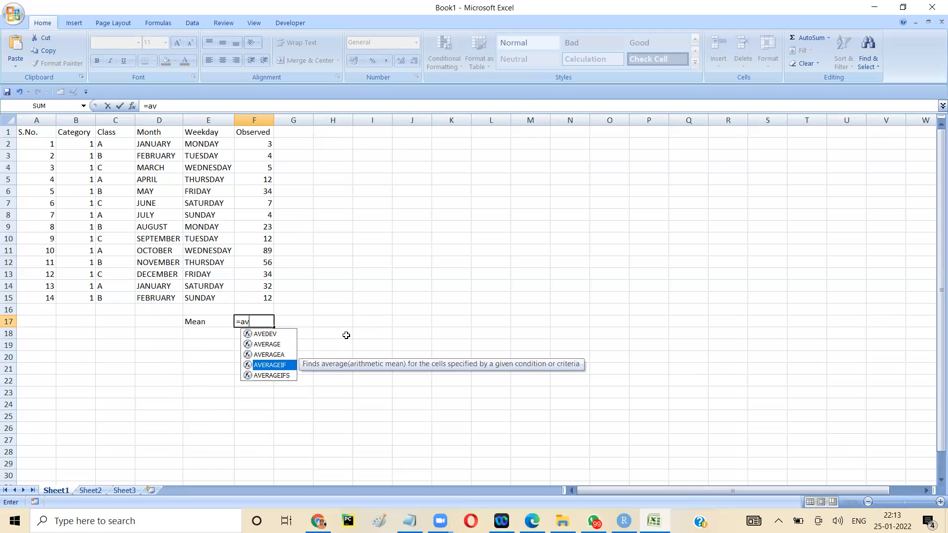
Complete the formula in F17 as =AVERAGE(2,3,5,8).
text(erage)
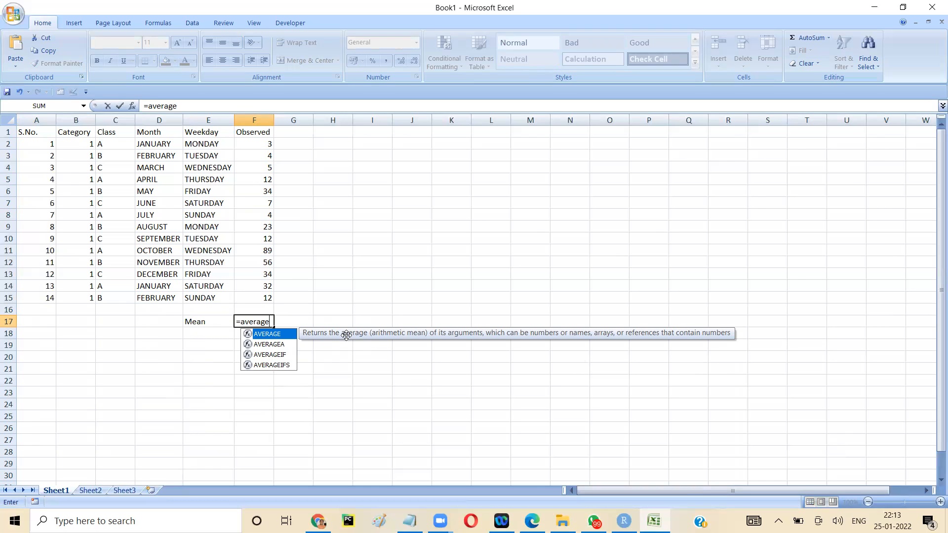
text(()
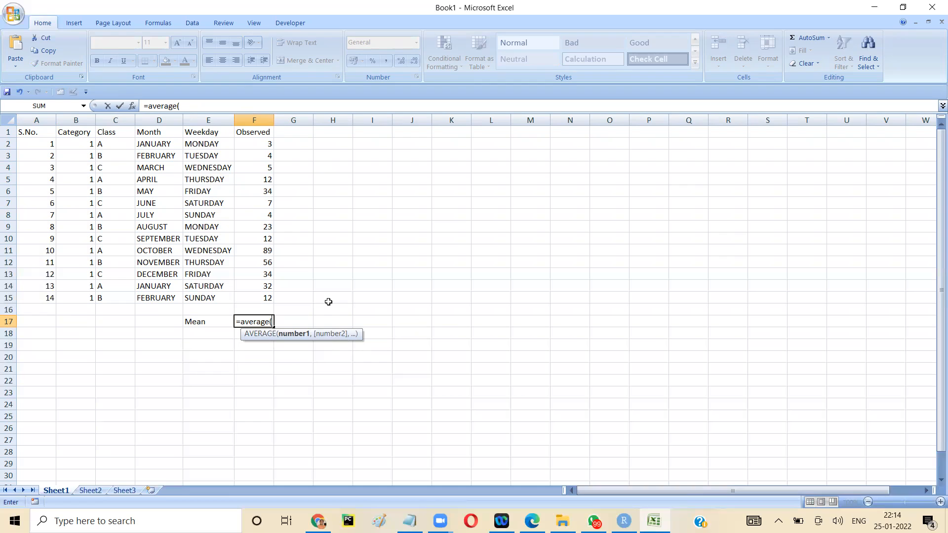
text(2,3)
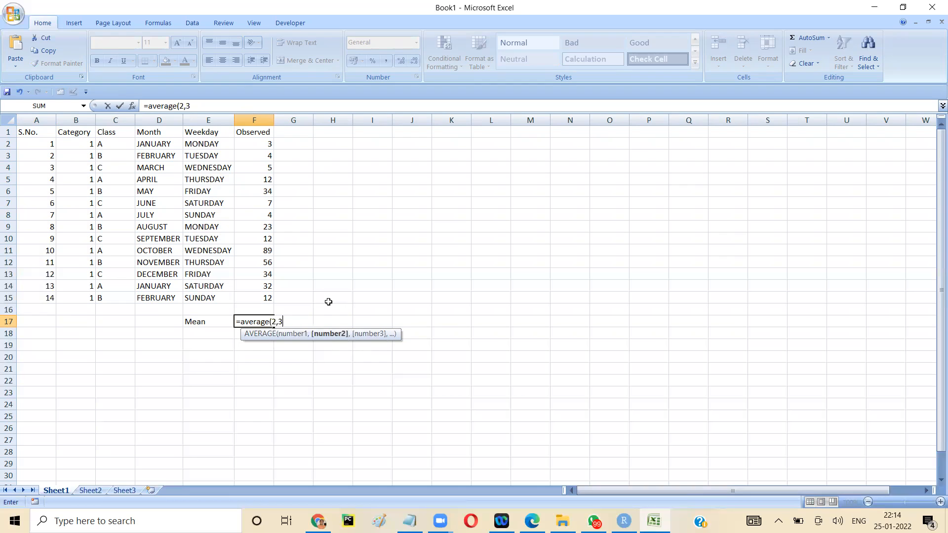
text(,5,8)
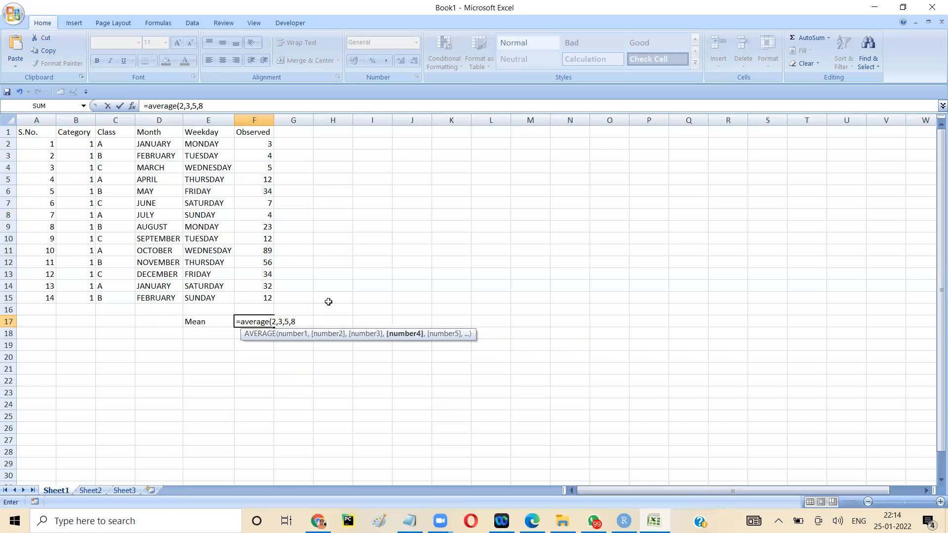
text())
key(ctrl+Return)
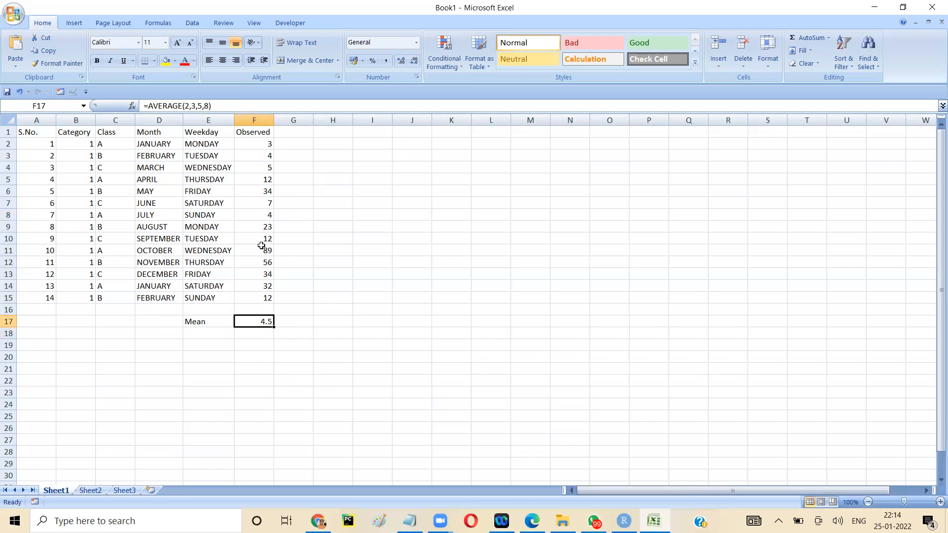
Replace the constants in the F17 formula with cell references so that it reads =AVERAGE(F2,F3,F4).
click(285, 306)
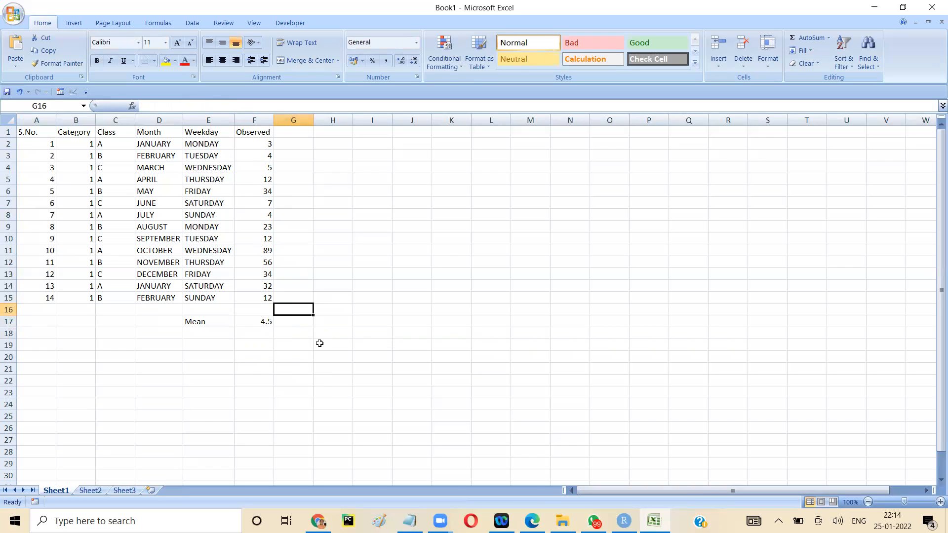
click(260, 322)
click(213, 105)
key(BackSpace)
key(BackSpace)
key(BackSpace)
key(BackSpace)
key(BackSpace)
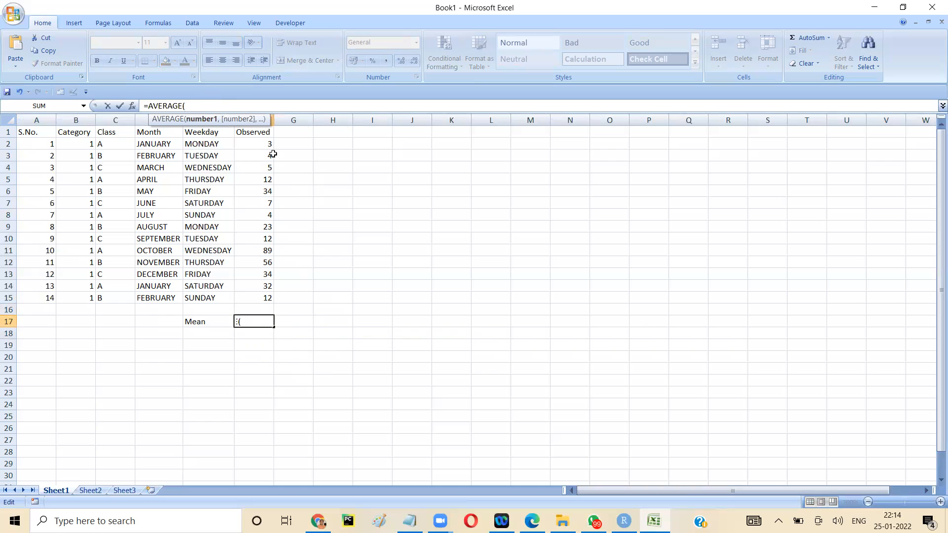
click(262, 144)
text(,)
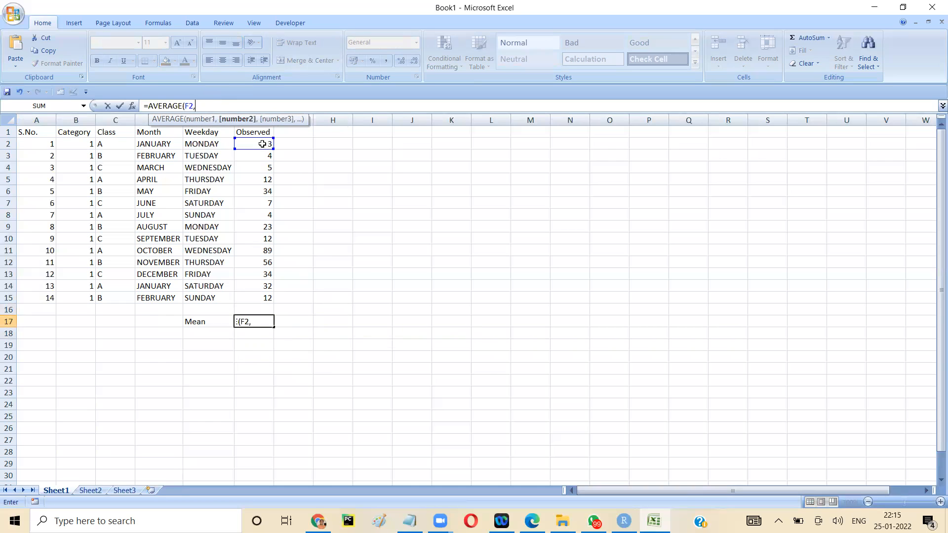
click(263, 157)
text(,)
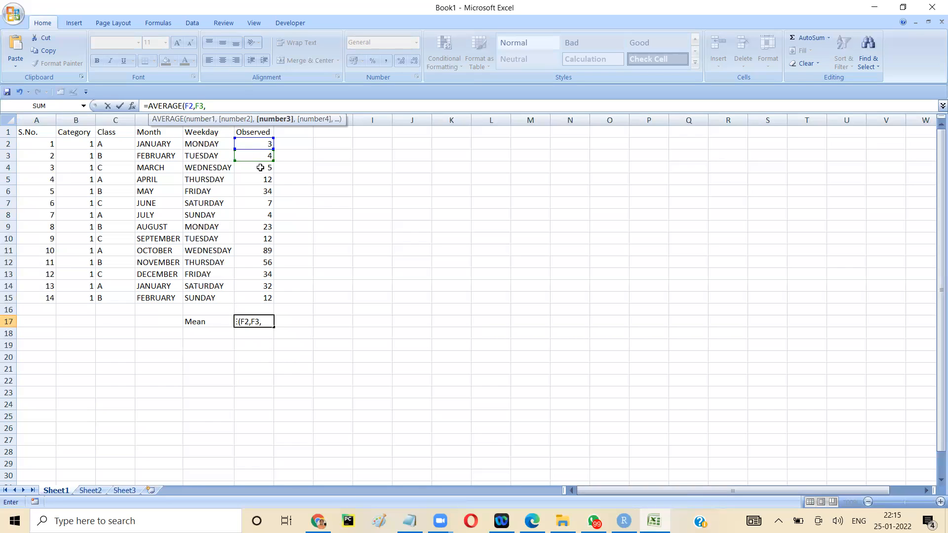
click(260, 168)
text())
key(Return)
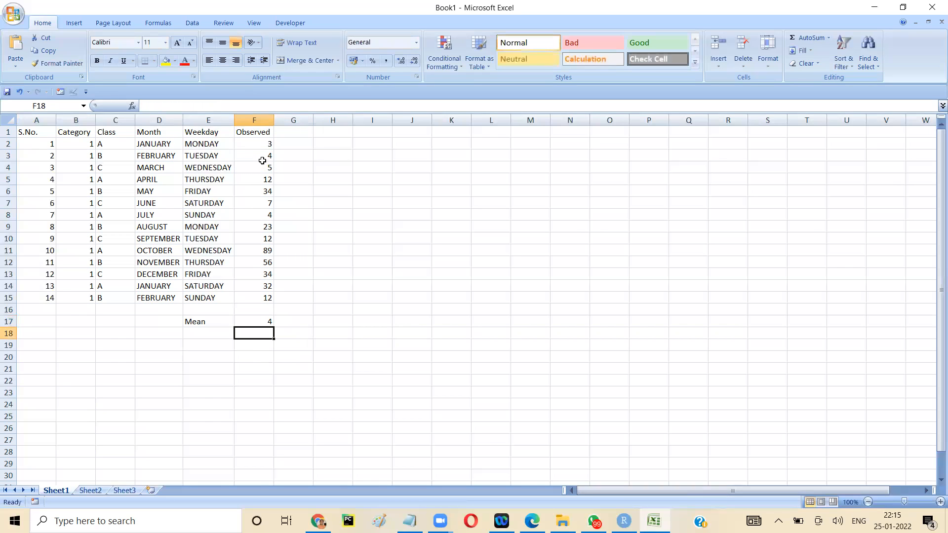
Change the first observed value in F2 to 30.
click(262, 144)
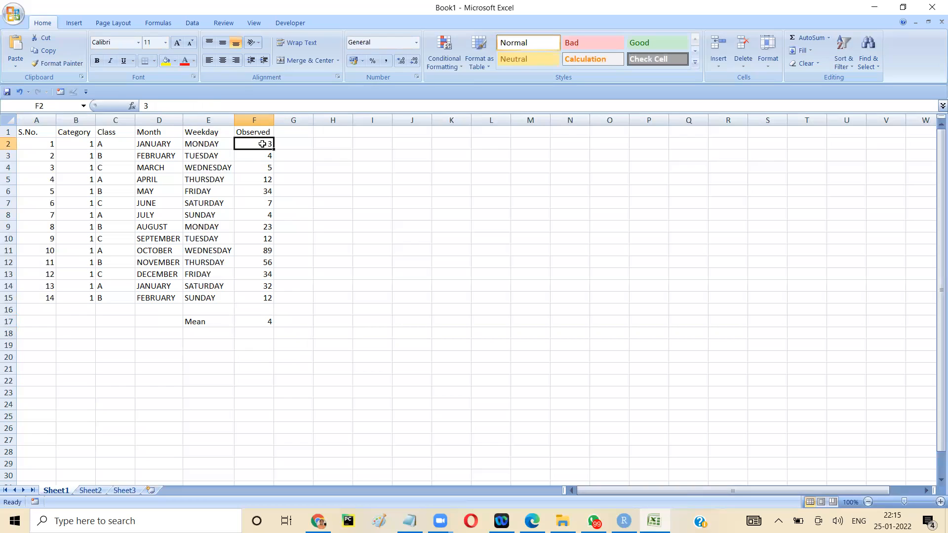
text(30)
key(Return)
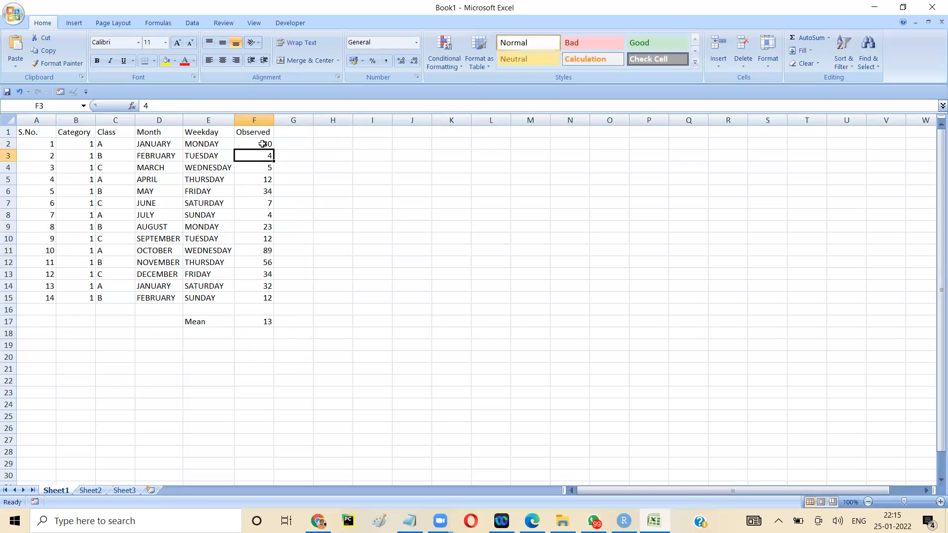
Replace the F2 reference in the mean formula in F17 with the constant 3.
click(263, 322)
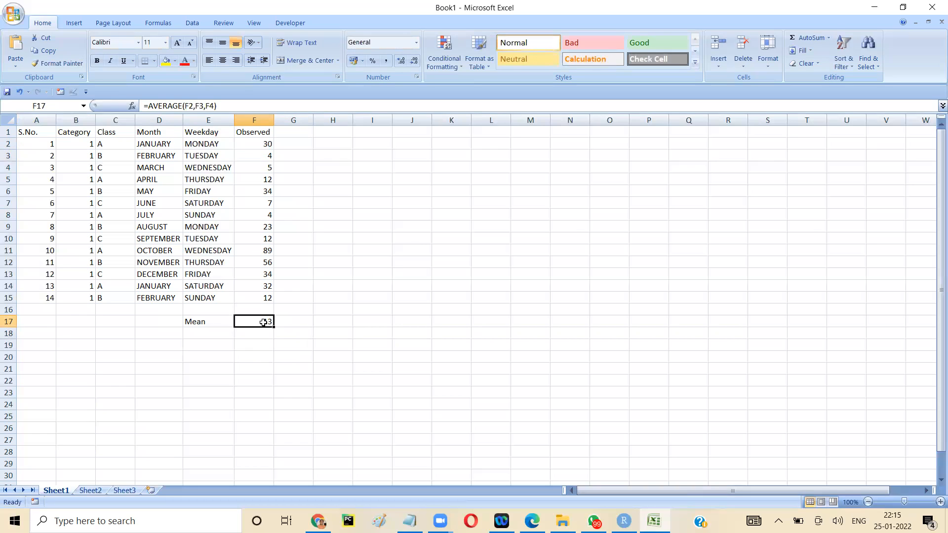
click(192, 105)
key(BackSpace)
key(BackSpace)
text(3)
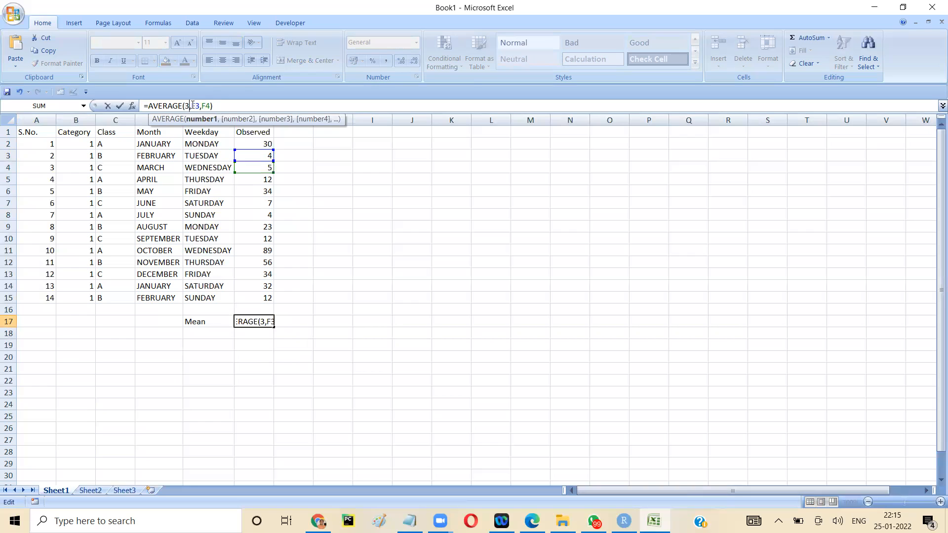
key(Return)
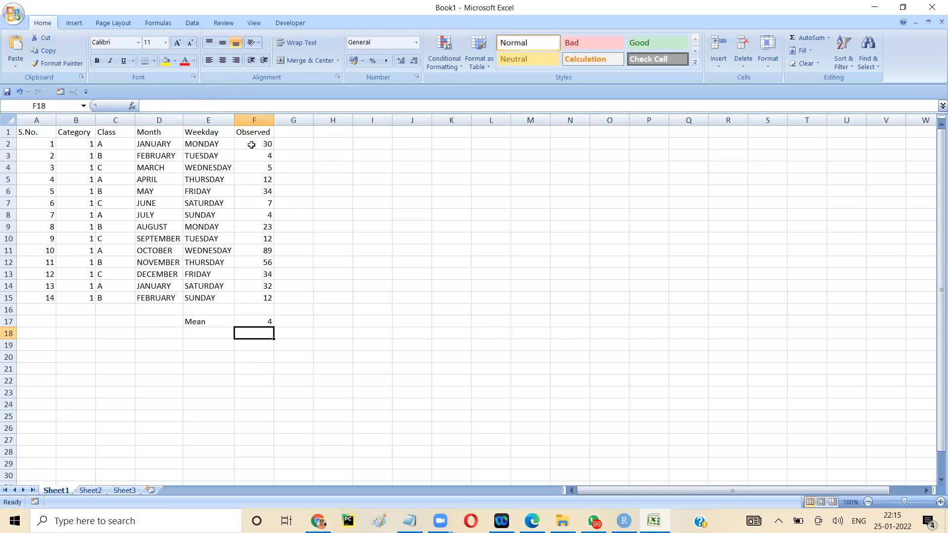
Put the F2 reference back in place of the constant 3 in the F17 mean formula.
click(265, 321)
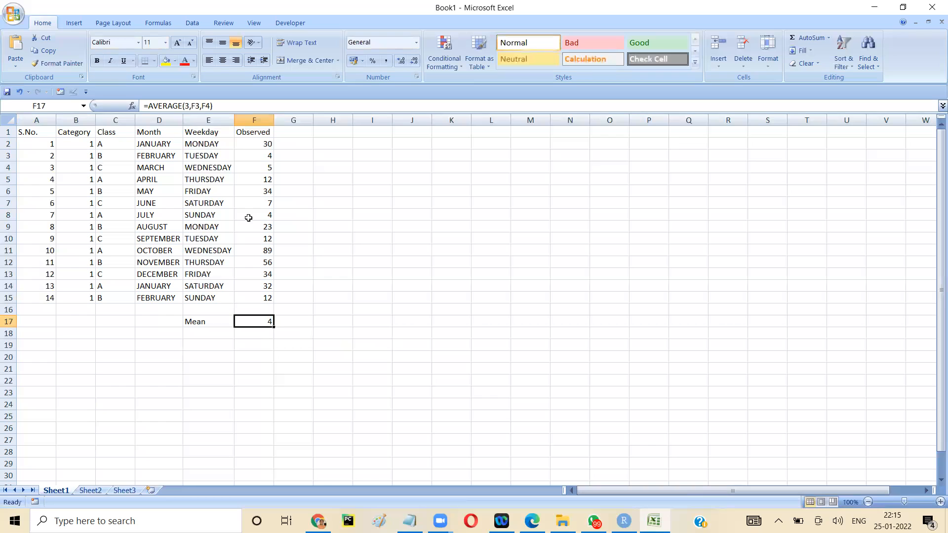
click(188, 106)
key(BackSpace)
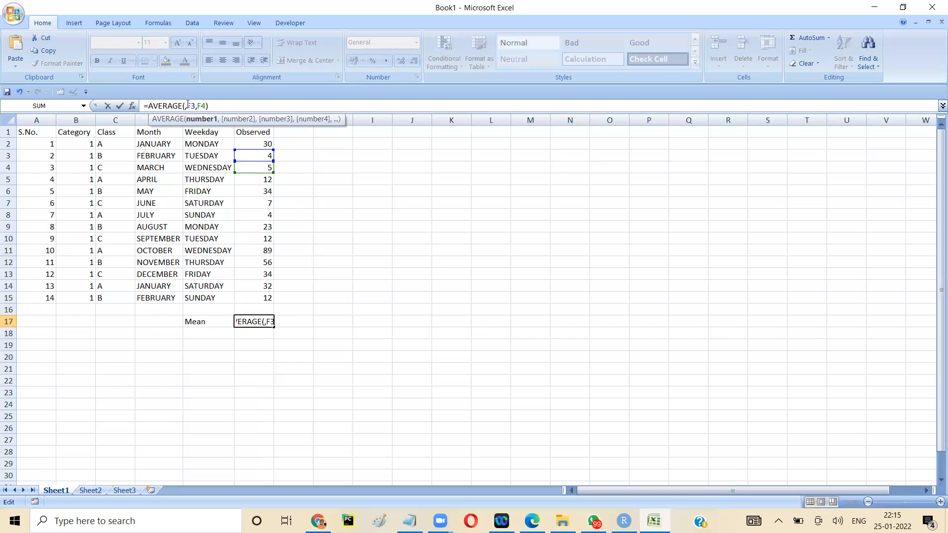
text(F2)
key(Return)
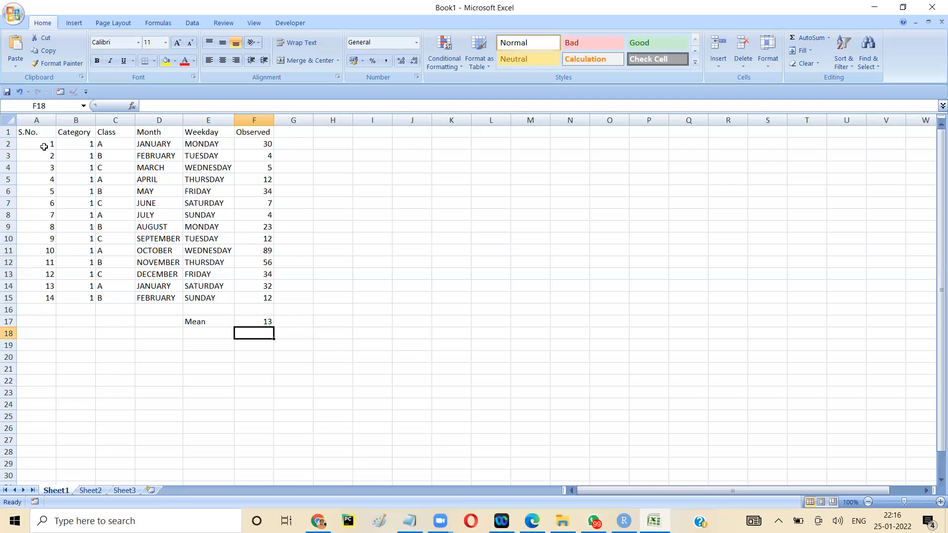
Examine the data table, the observed values down column F and the mean formula in F17.
click(39, 133)
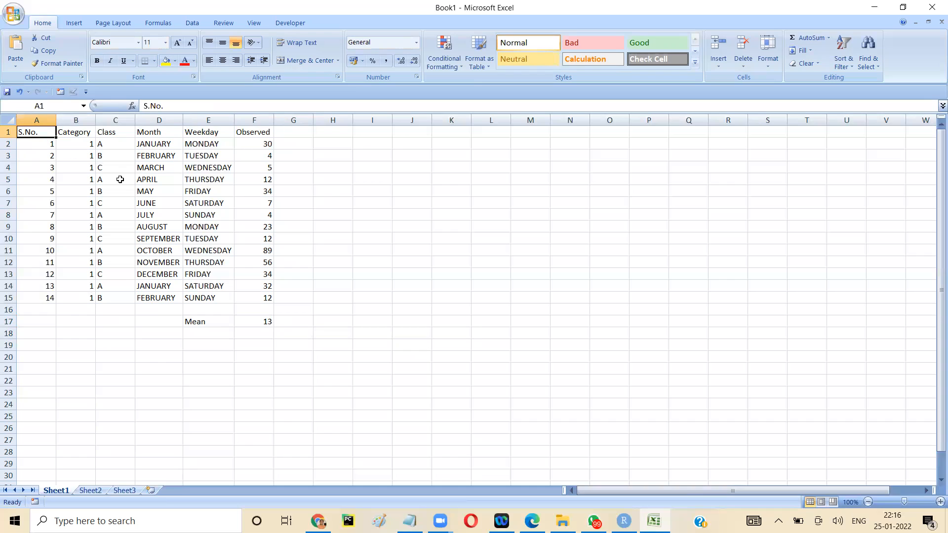
click(337, 144)
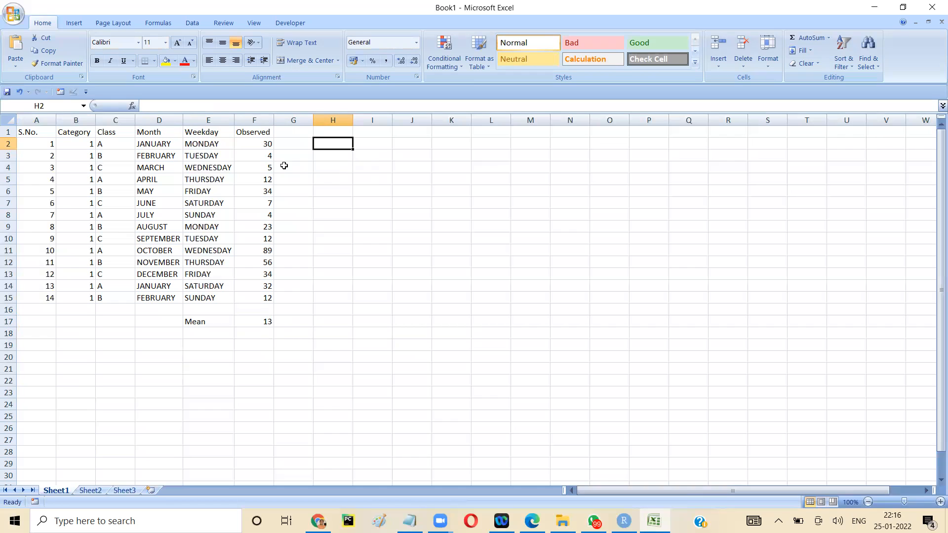
click(259, 145)
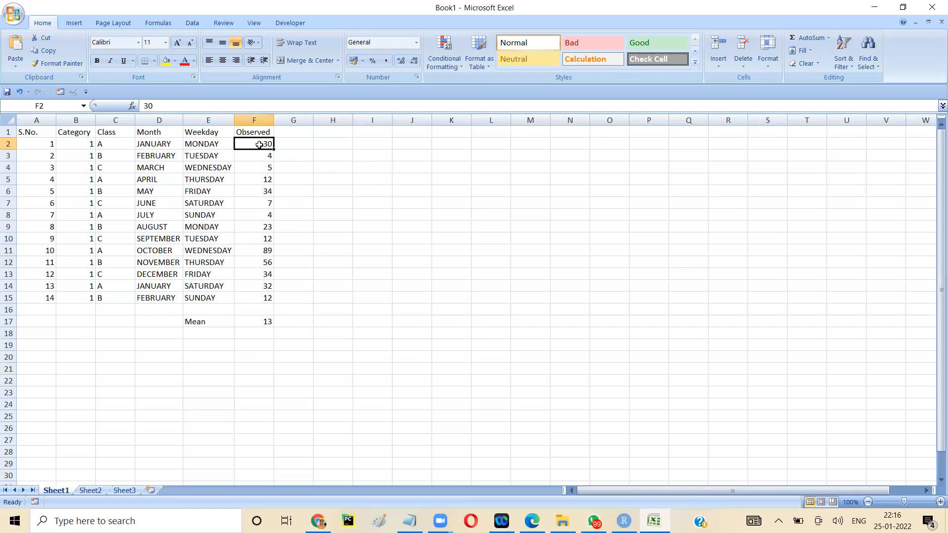
key(Down)
key(Down)
key(Down)
key(Down)
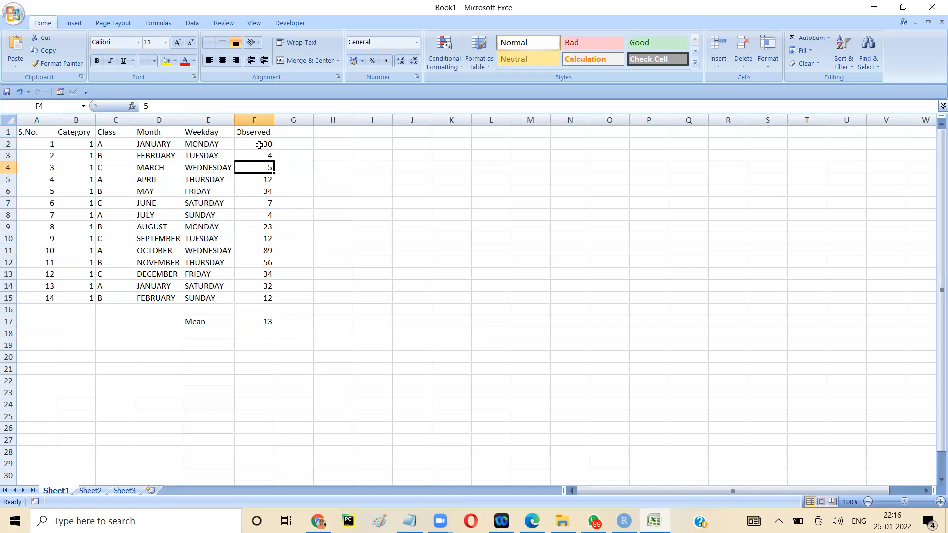
key(Down)
key(Down)
key(Down)
key(Down)
key(Down)
key(Down)
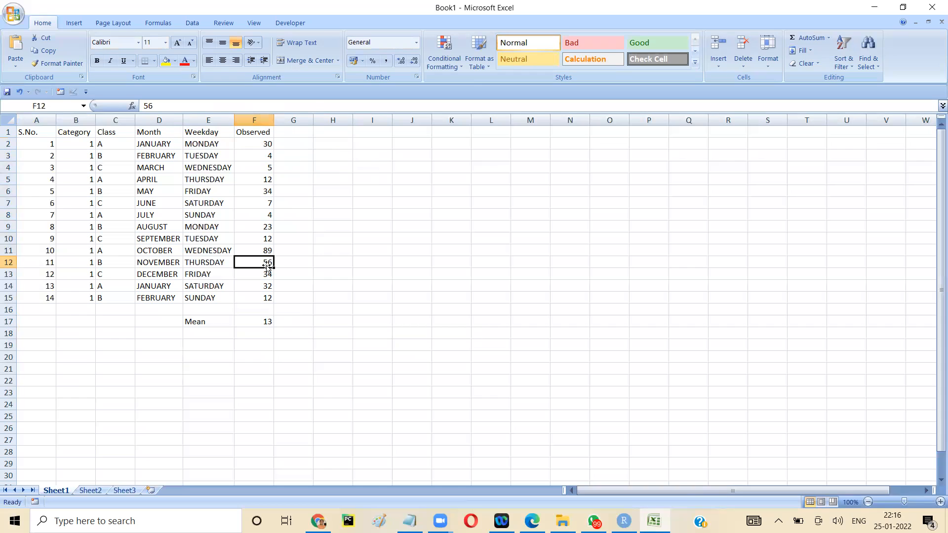
click(263, 326)
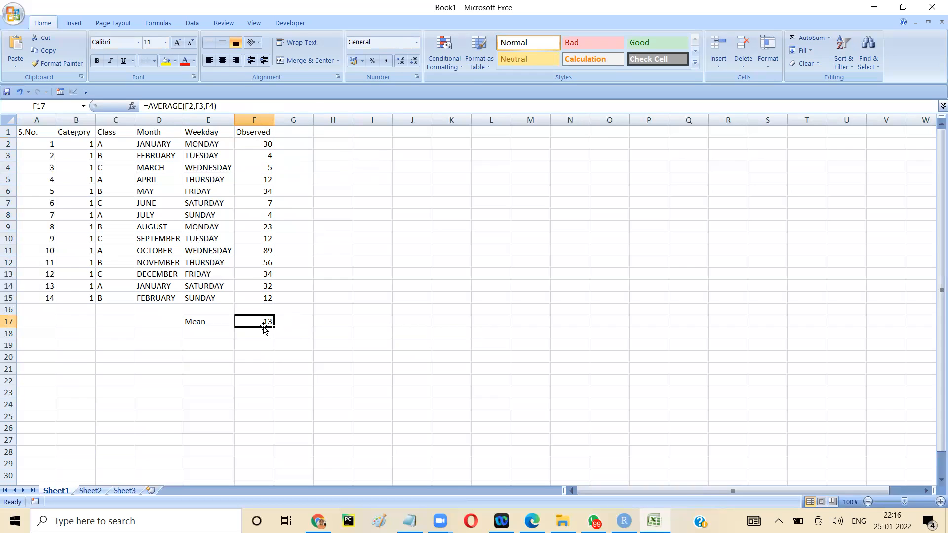
Replace the separate cell references in the F17 mean formula with the range F2:F15.
click(228, 107)
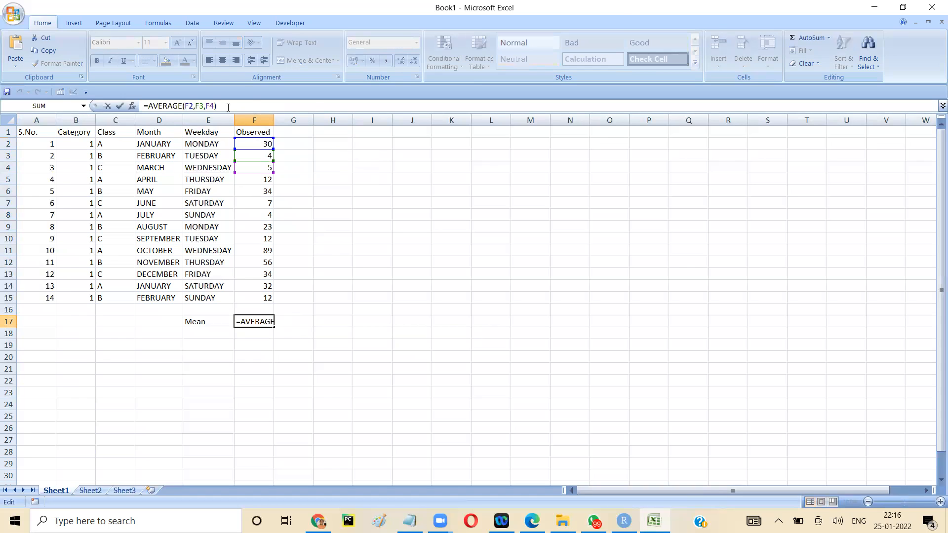
key(BackSpace)
key(BackSpace)
key(BackSpace)
key(BackSpace)
key(BackSpace)
key(BackSpace)
key(BackSpace)
key(BackSpace)
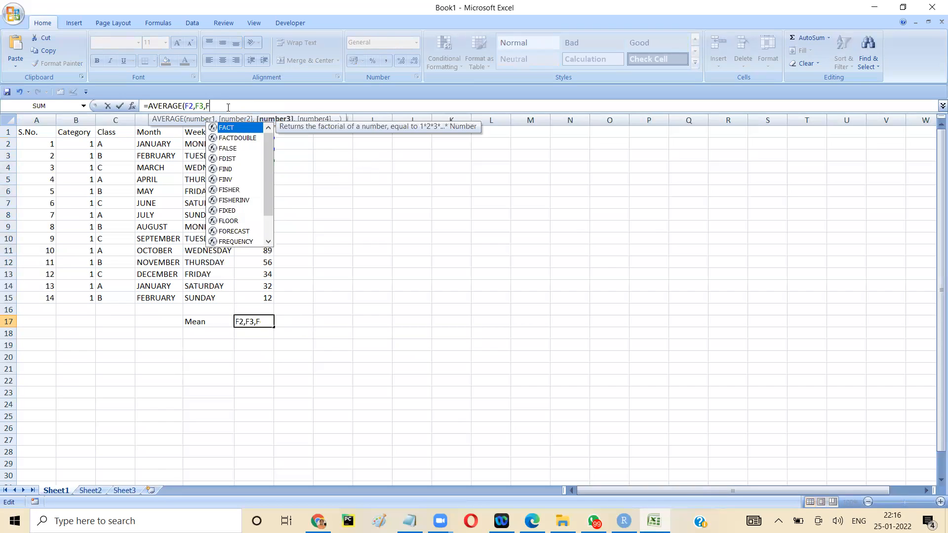
key(BackSpace)
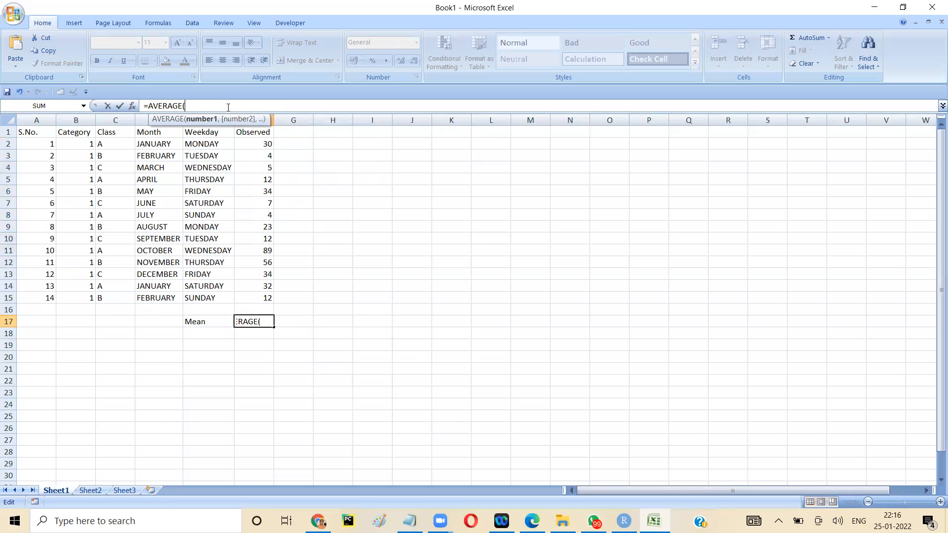
click(243, 142)
drag(244, 142, 262, 297)
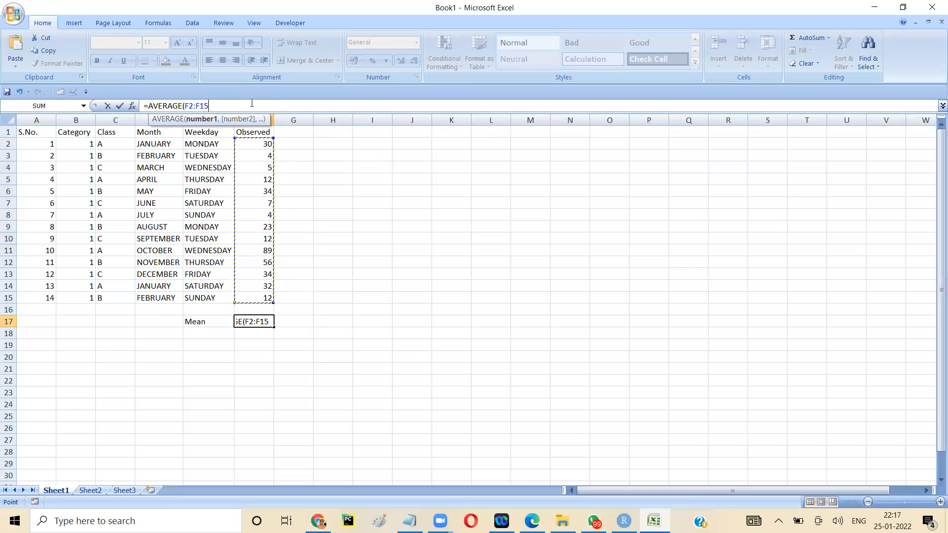
text())
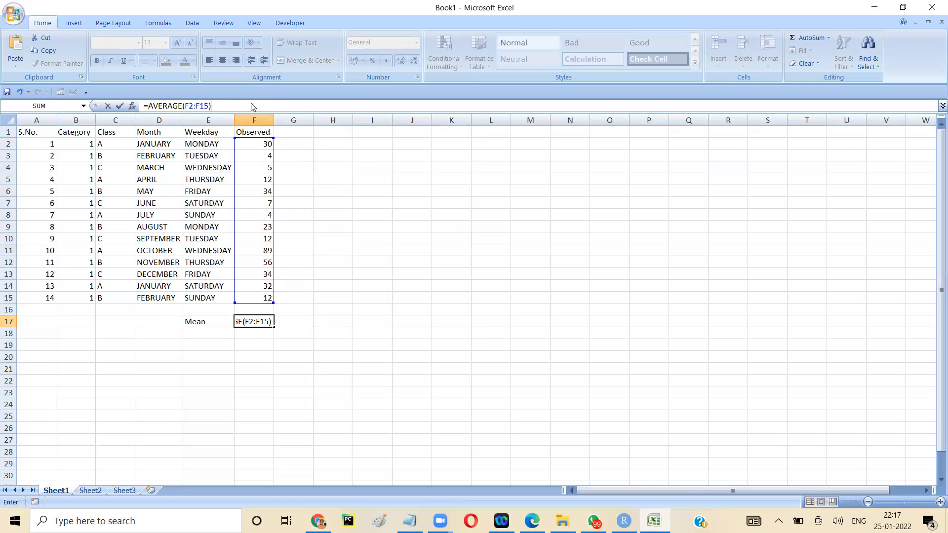
key(Return)
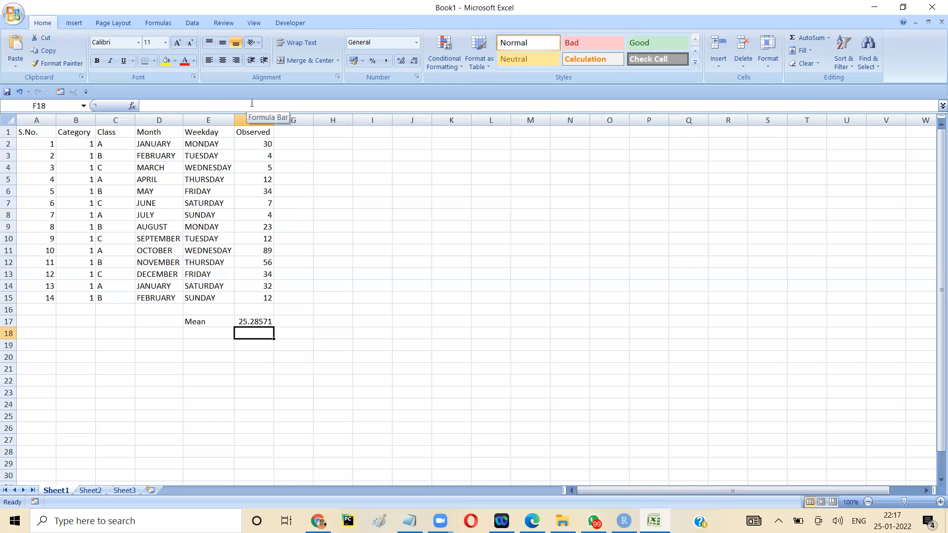
Remove the range from the mean formula in F17 and write it in again as F2:F15.
click(261, 144)
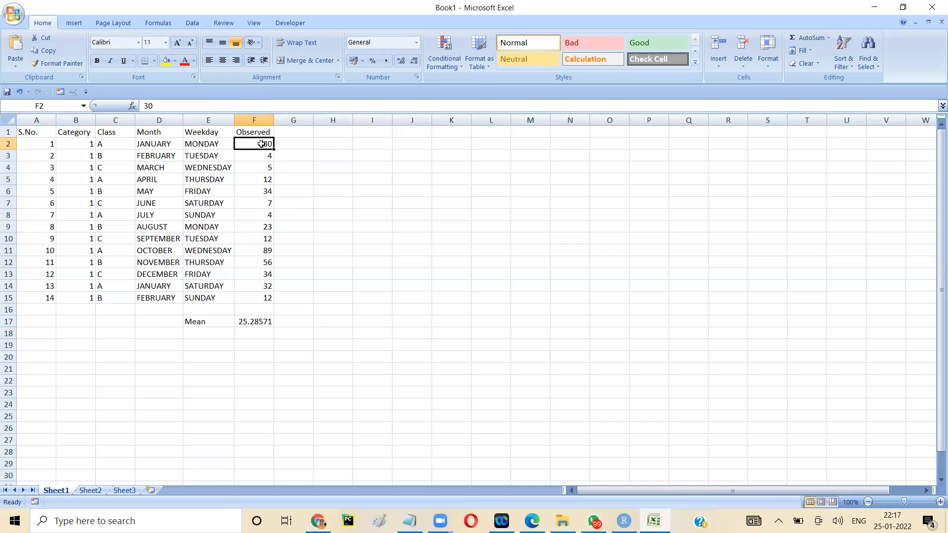
click(263, 320)
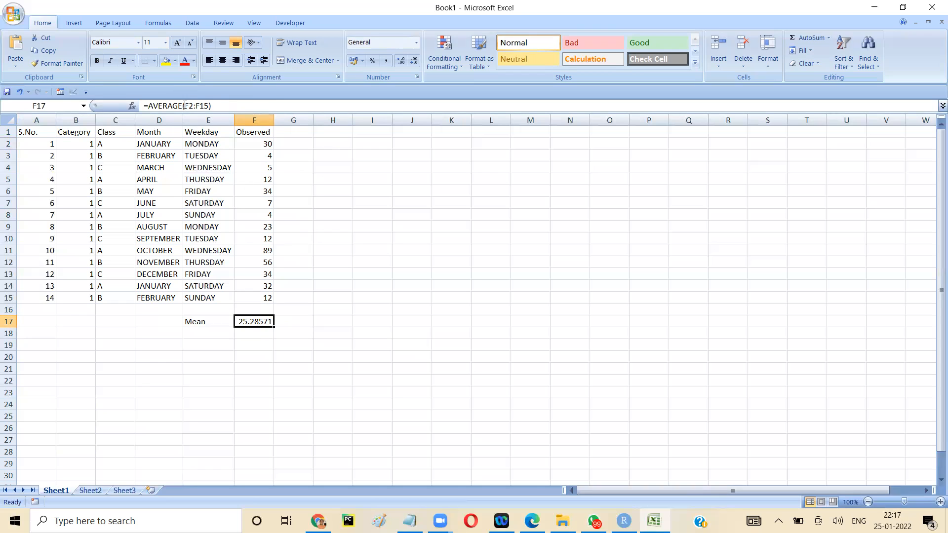
drag(184, 107, 222, 106)
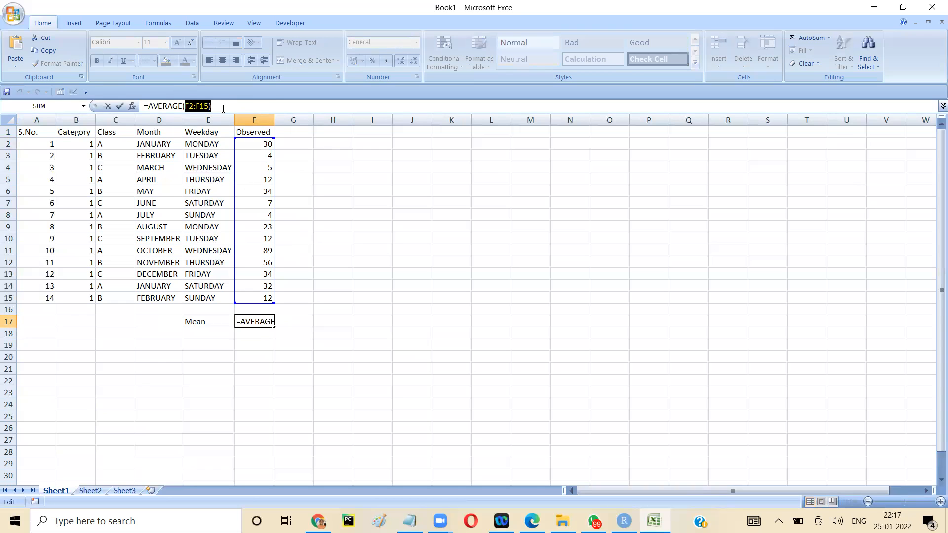
key(BackSpace)
text(F)
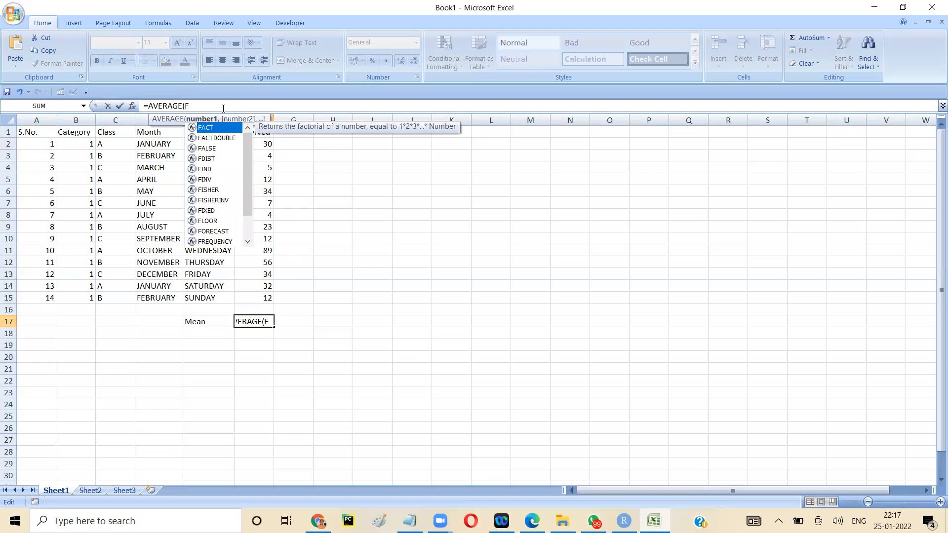
text(2:F15))
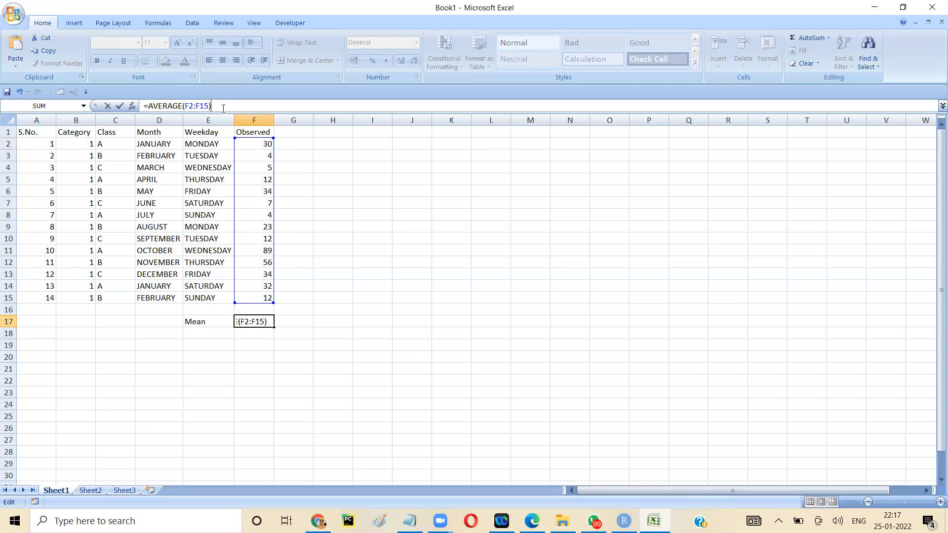
key(Return)
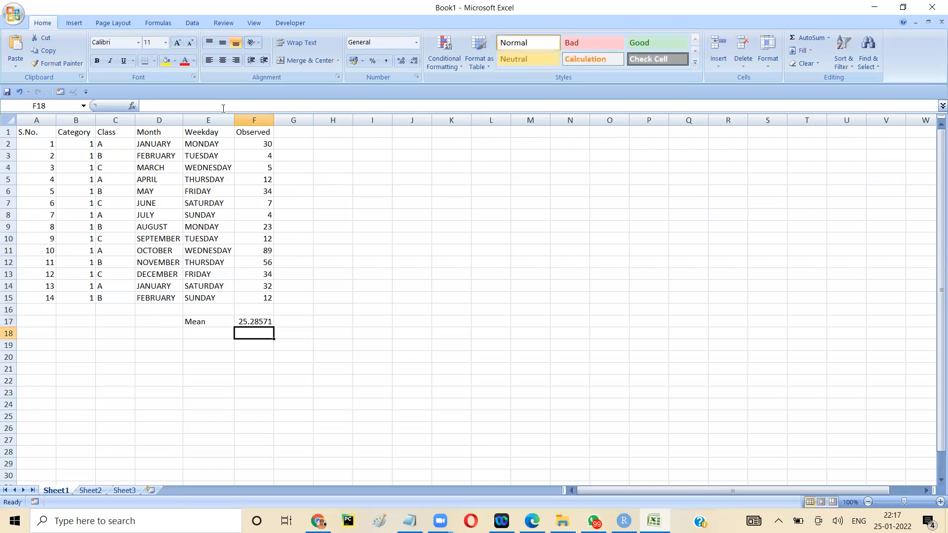
key(Up)
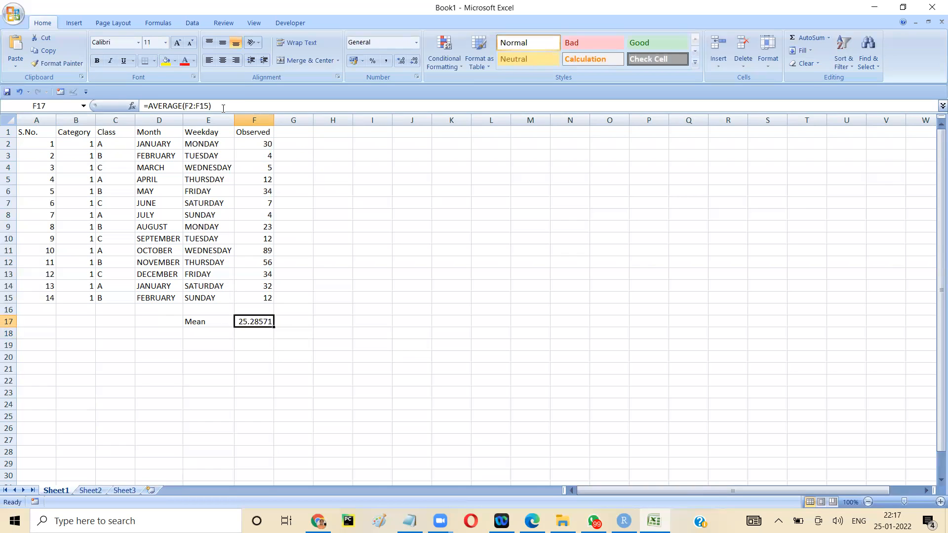
Enter the sample values 30 in K3 and 40 in L6, away from the data table.
click(447, 159)
text(30)
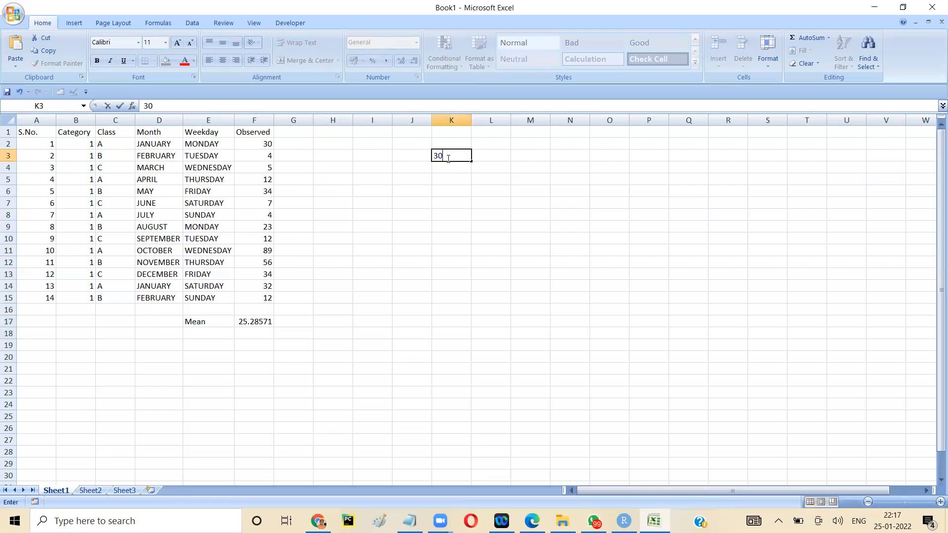
key(Return)
key(Right)
key(Down)
key(Down)
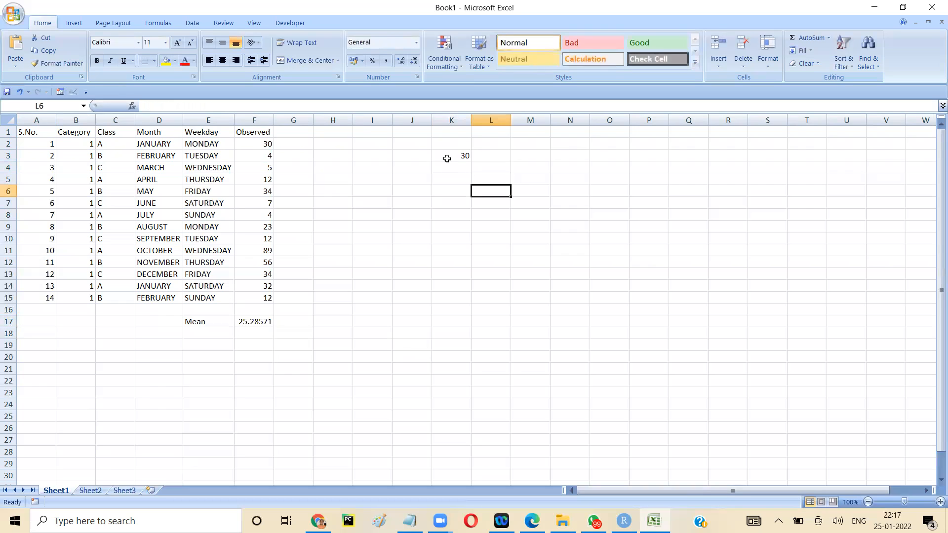
text(40)
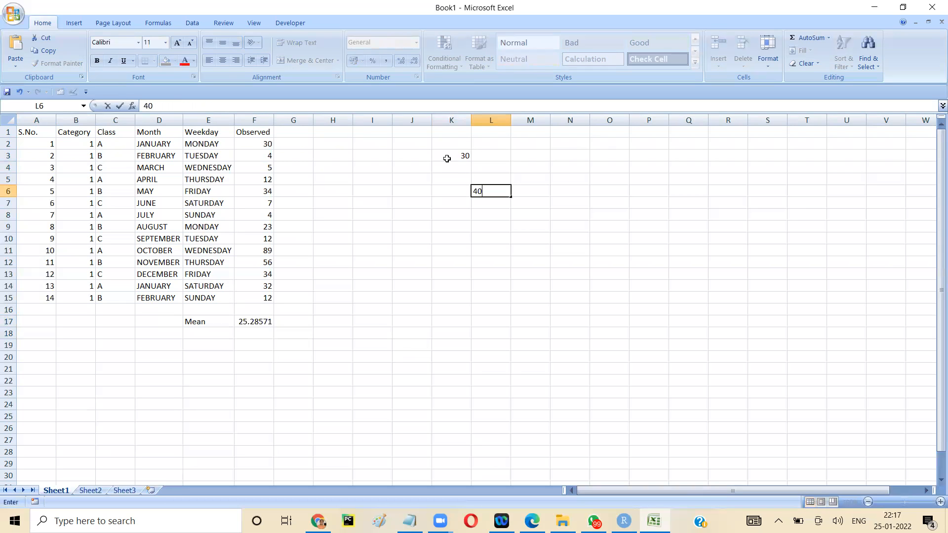
Add two more scattered sample values, 50 in N4 and 60 in M4.
key(Up)
key(Up)
key(Right)
key(Right)
text(50)
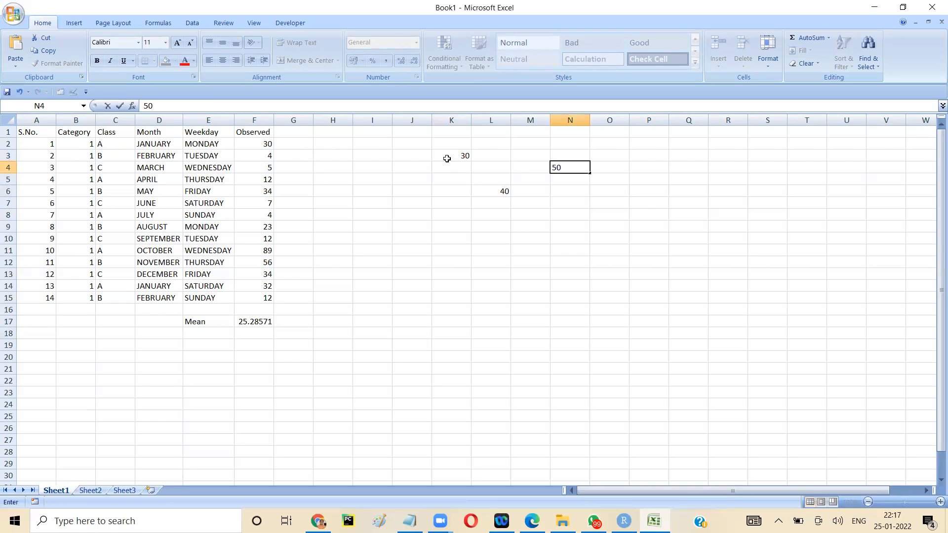
key(Down)
key(Down)
key(Left)
key(Up)
key(Up)
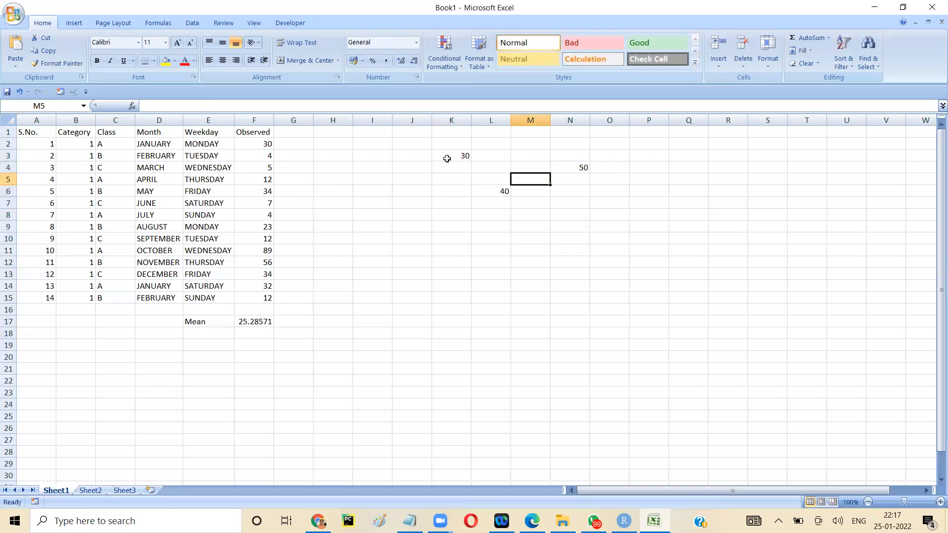
text(60)
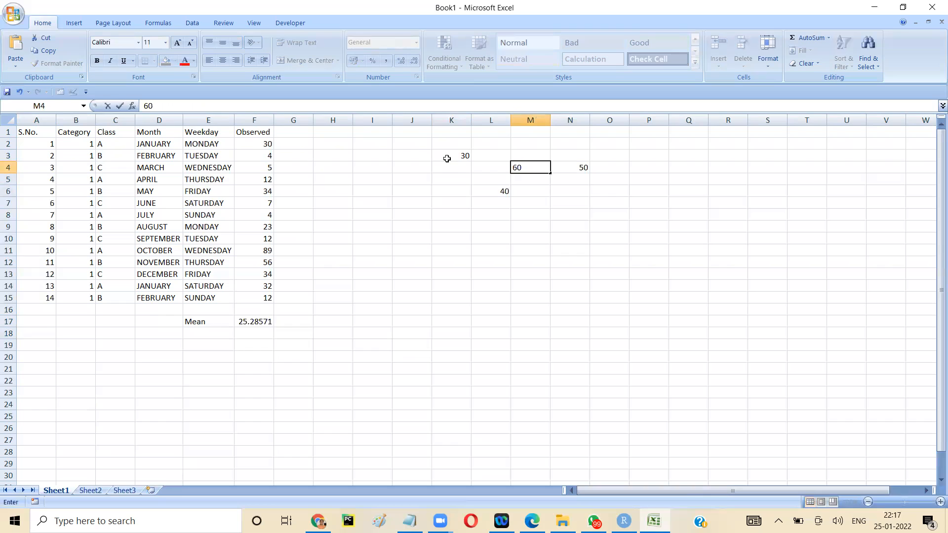
key(Return)
key(Down)
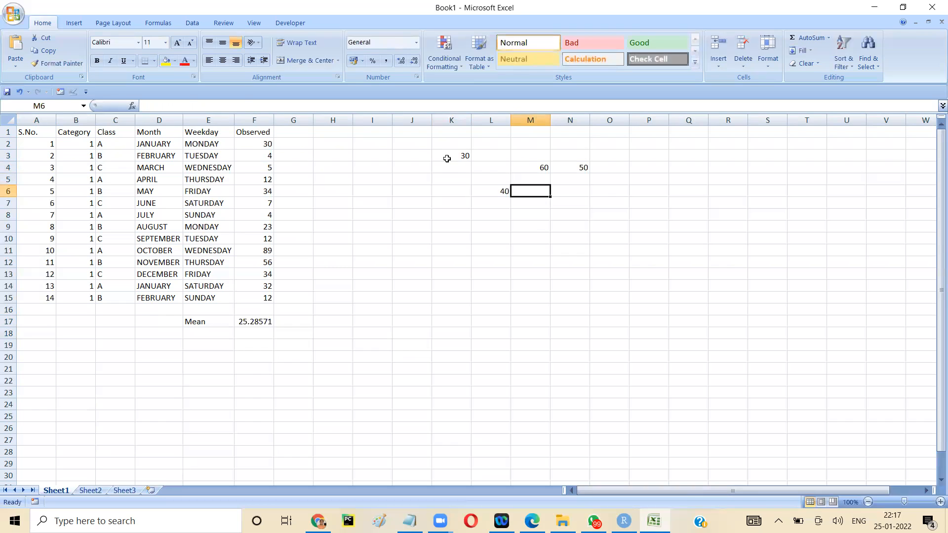
Calculate the mean of the four scattered values in L9 with =AVERAGE(K3,L6,M4,N4).
click(493, 224)
text(=)
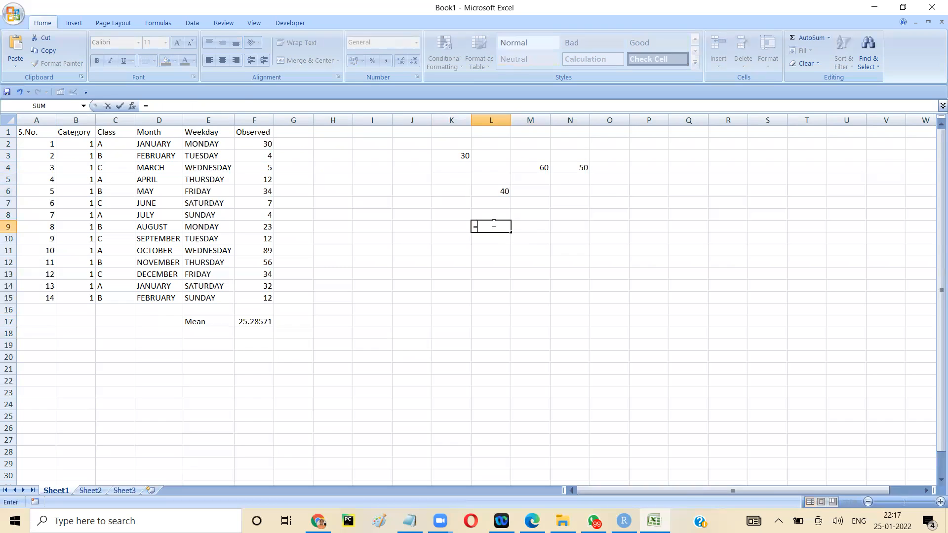
text(average*)
key(BackSpace)
text(()
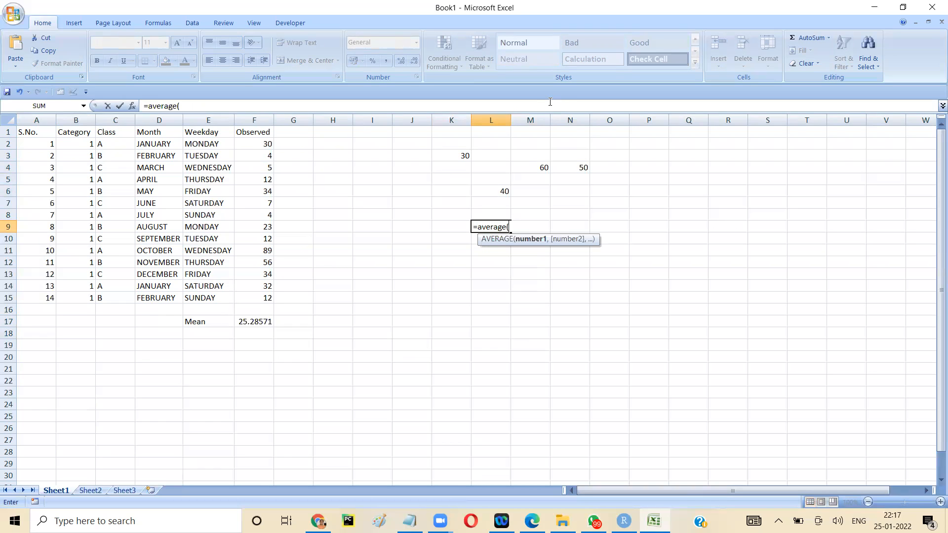
click(453, 153)
text(,)
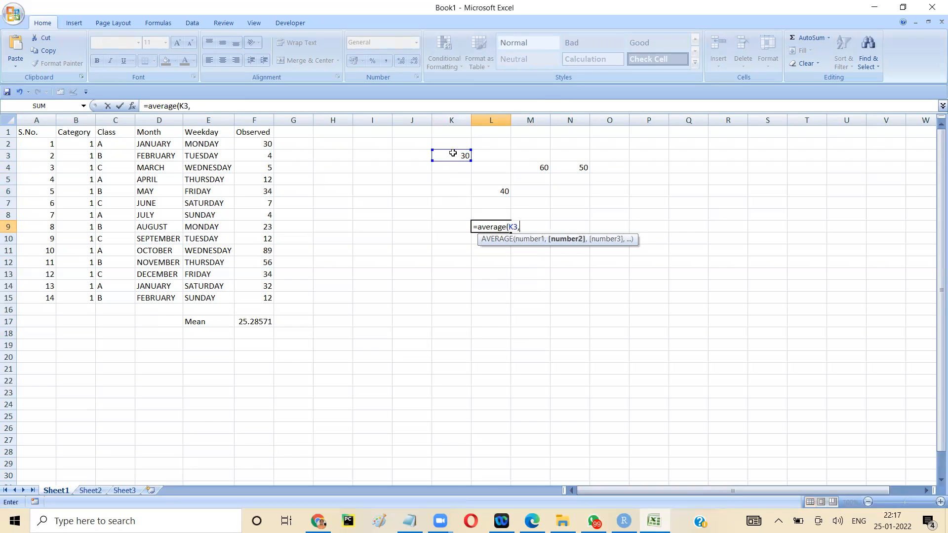
click(504, 193)
text(,)
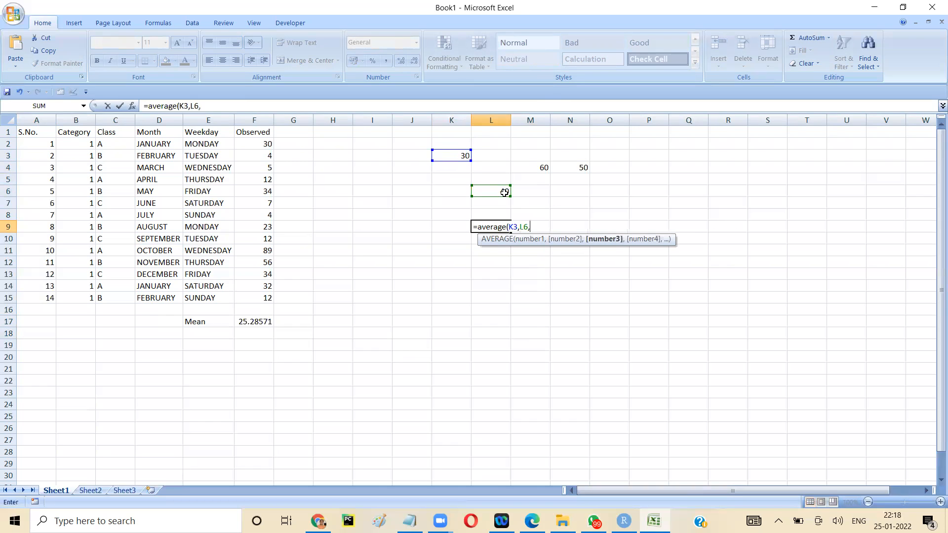
click(533, 169)
text(,)
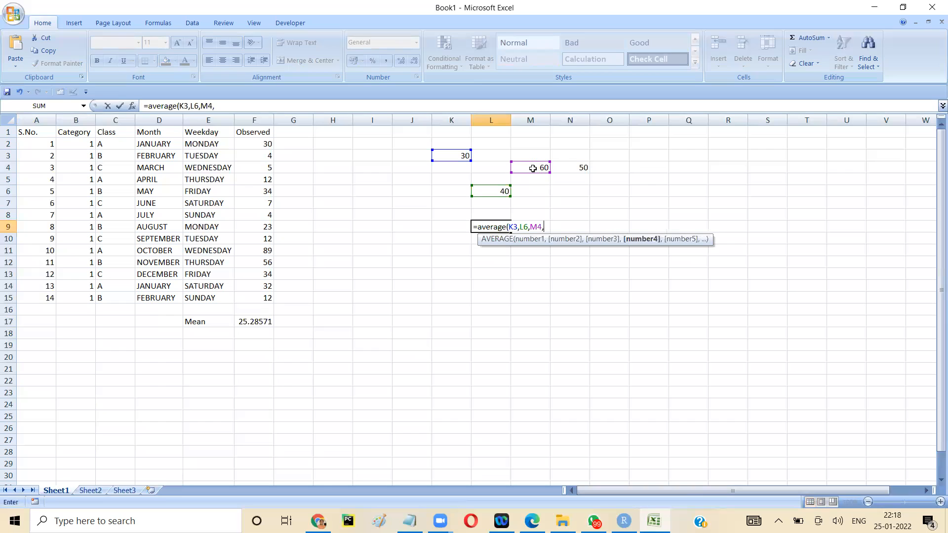
click(568, 168)
key(Return)
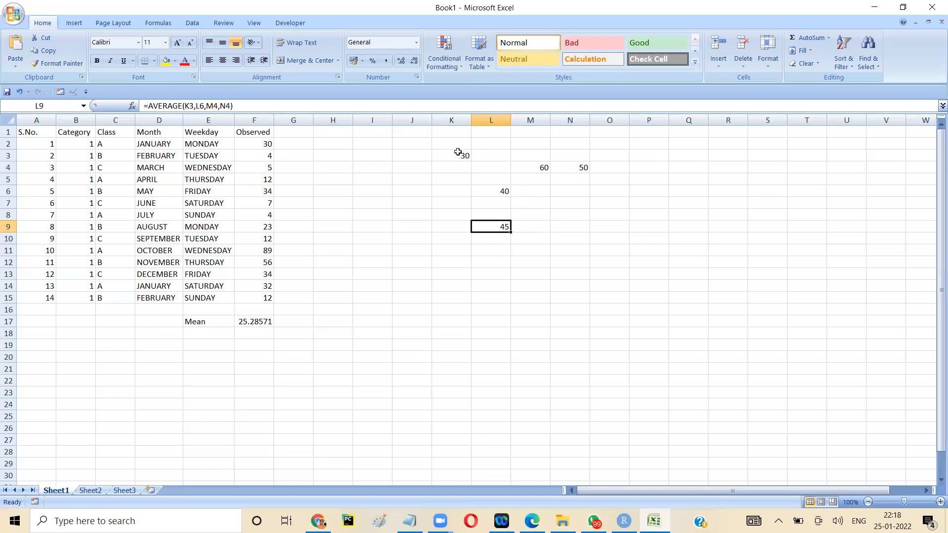
mouse_move(458, 152)
mouse_down()
mouse_move(557, 227)
mouse_move(572, 254)
mouse_up()
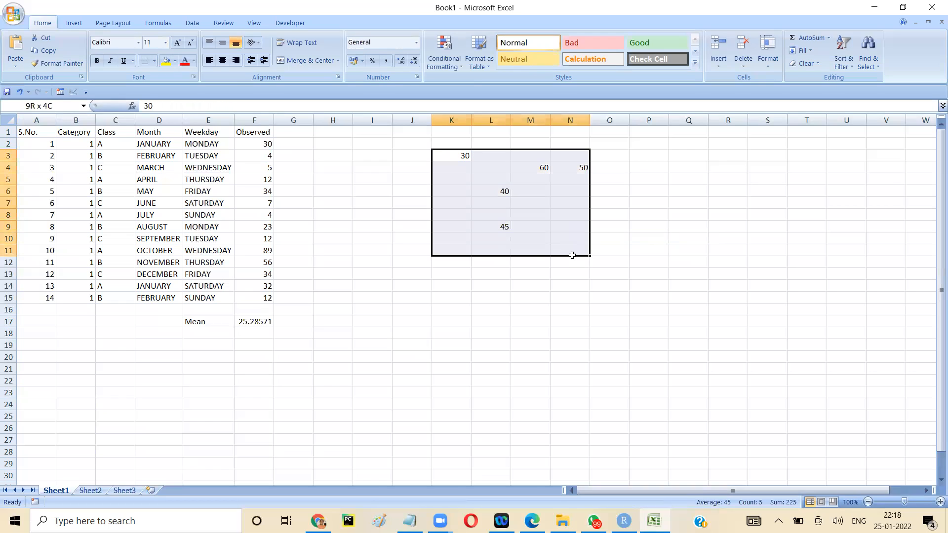
key(Delete)
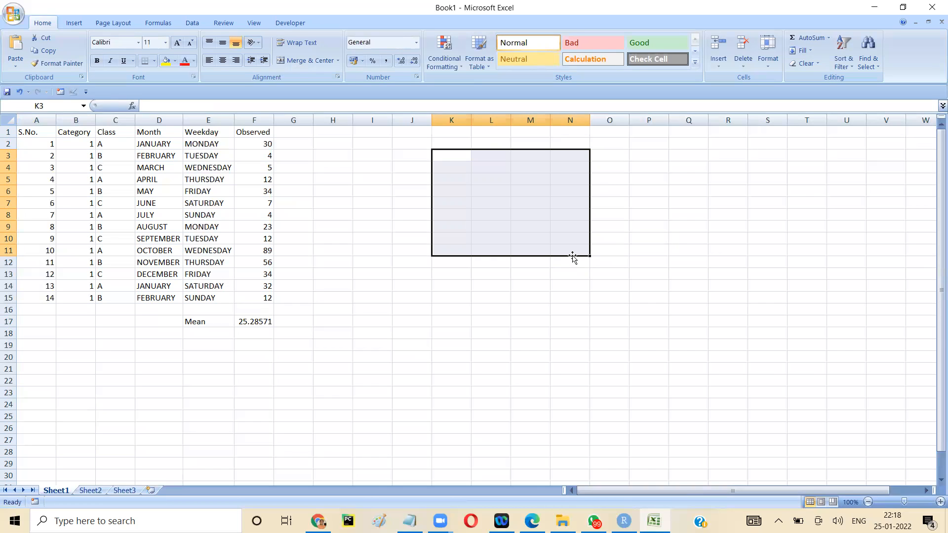
key(ctrl+z)
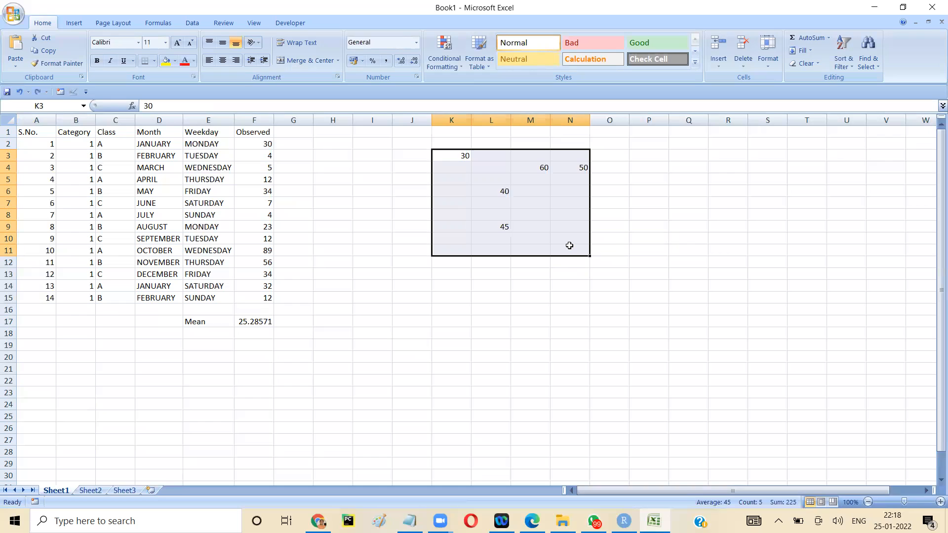
click(502, 226)
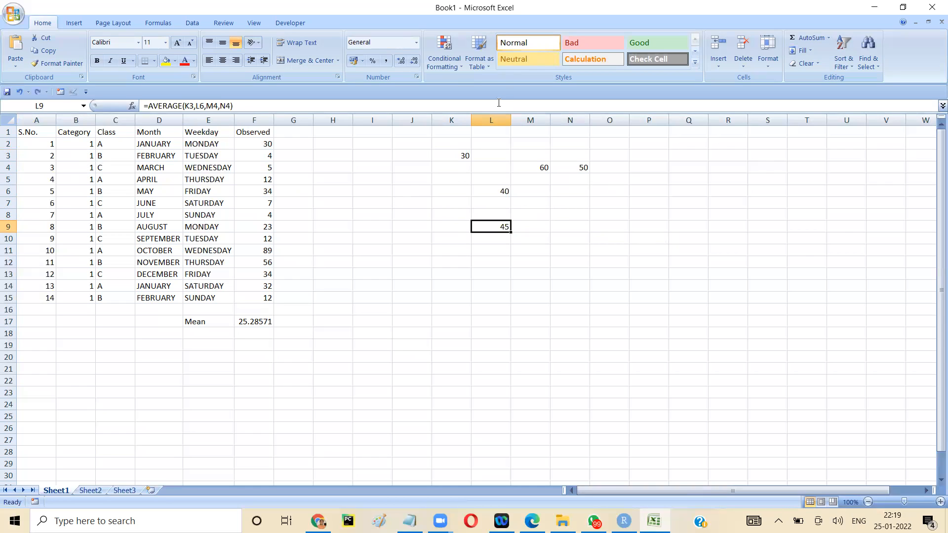
click(496, 194)
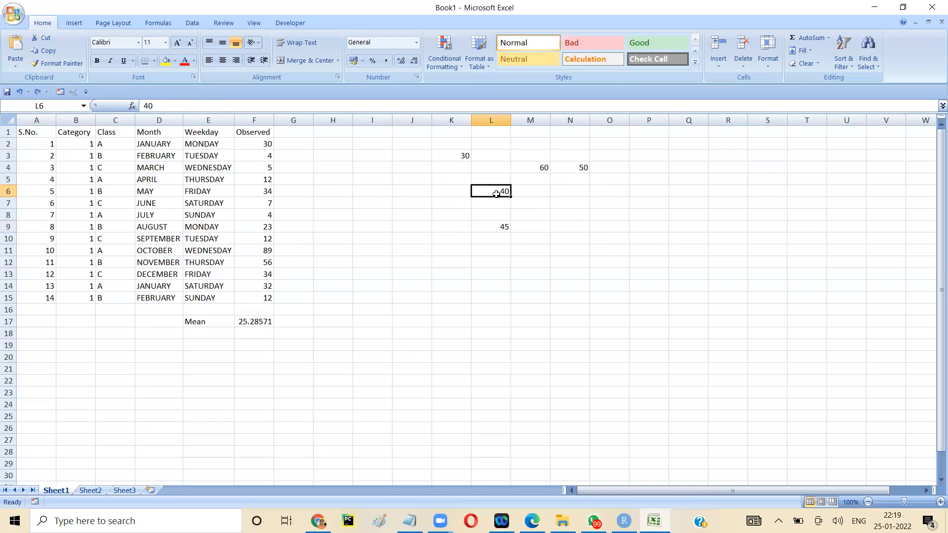
click(537, 247)
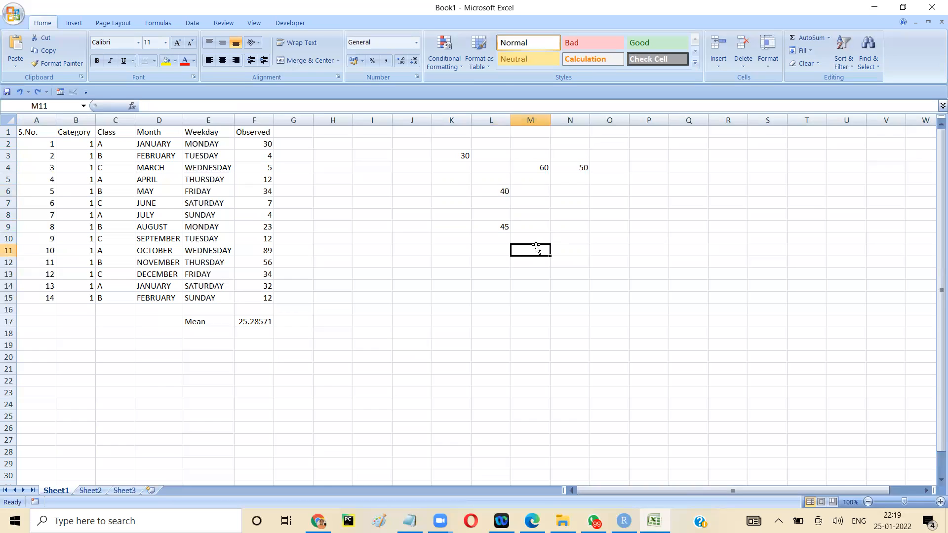
text(=)
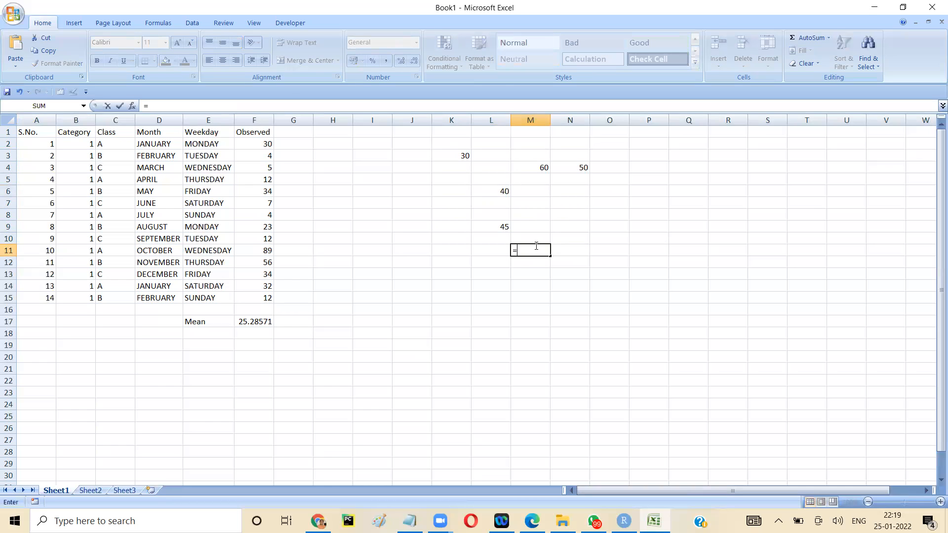
text(average()
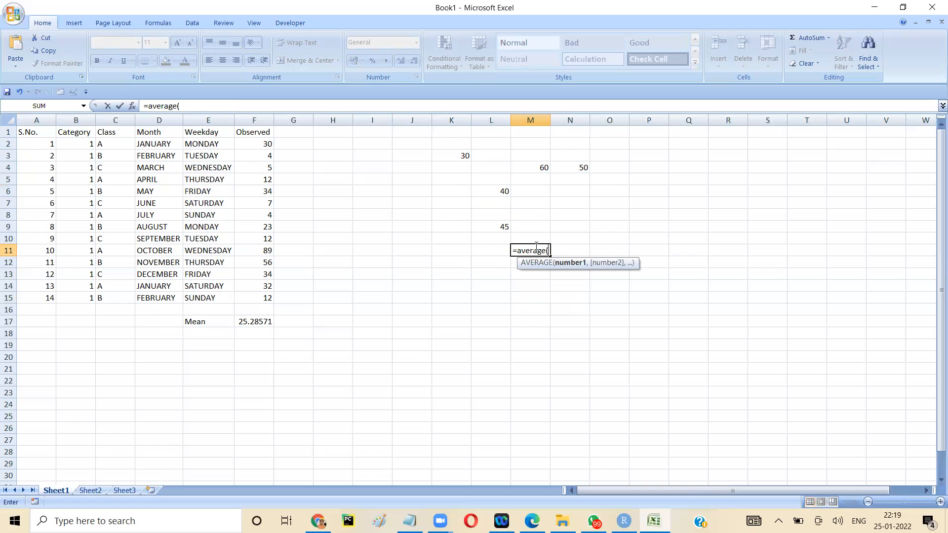
text(K)
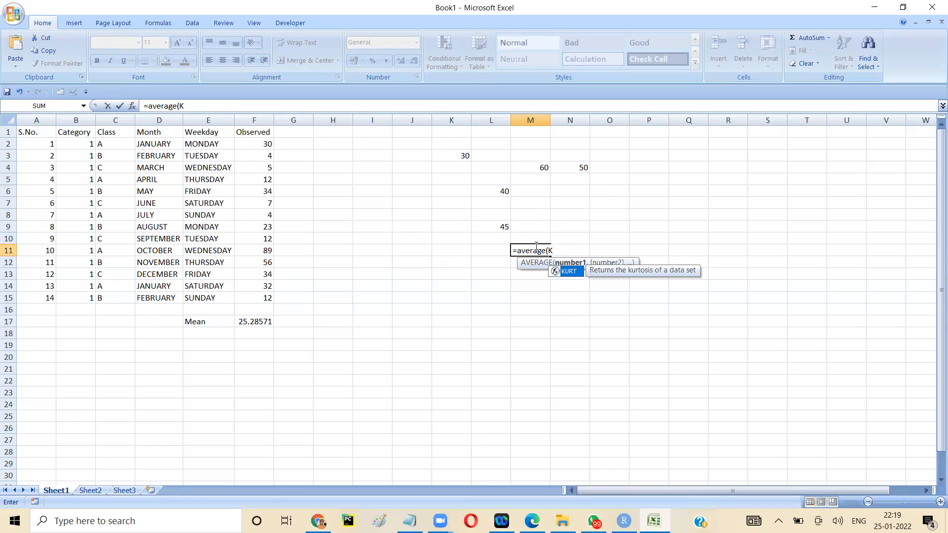
text(3)
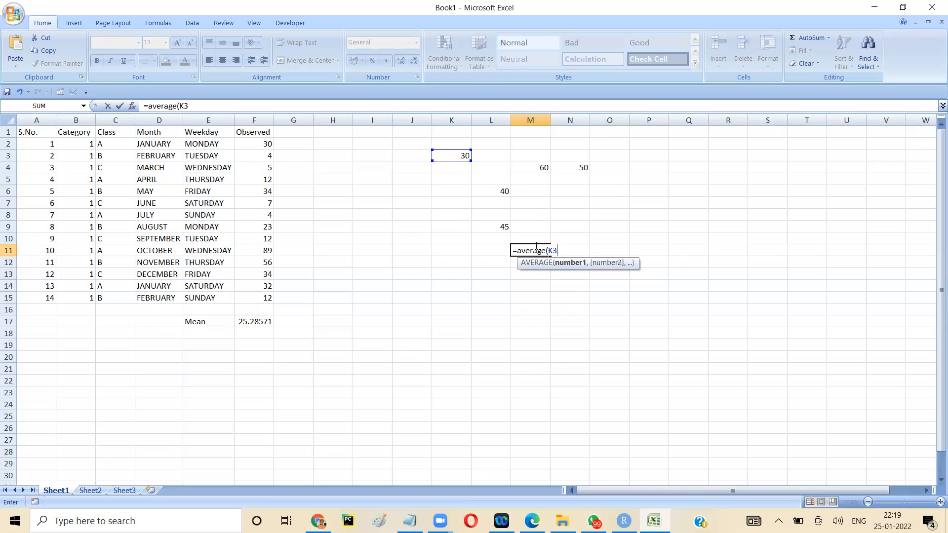
text(,L)
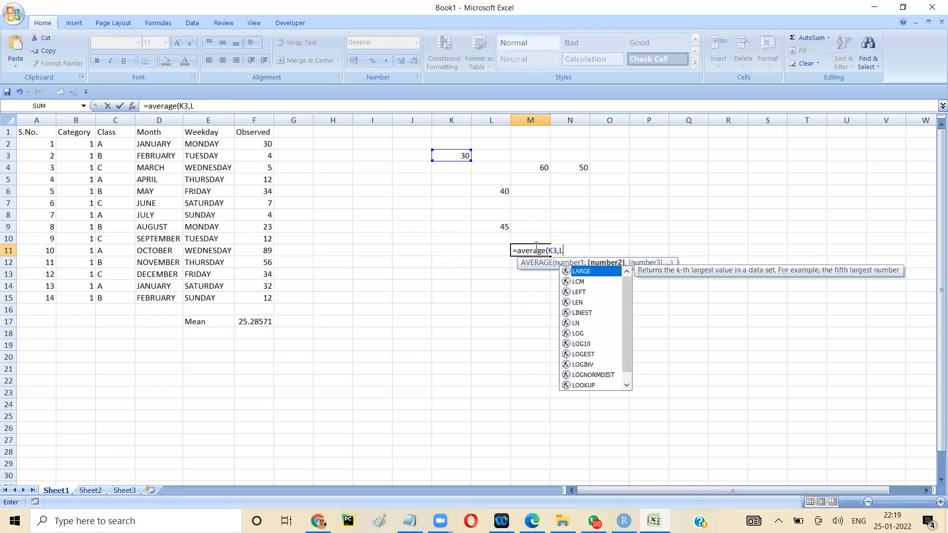
text(5,)
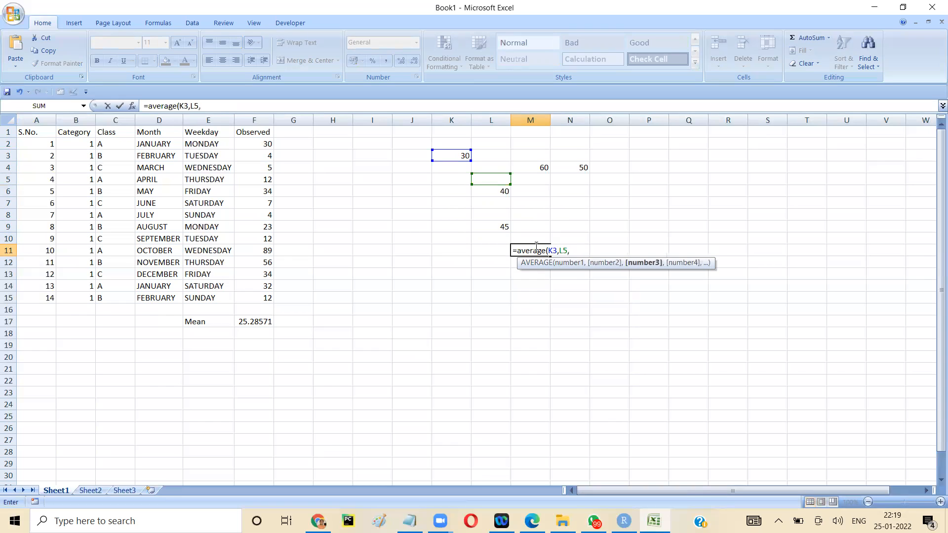
text(H7)
text(,)
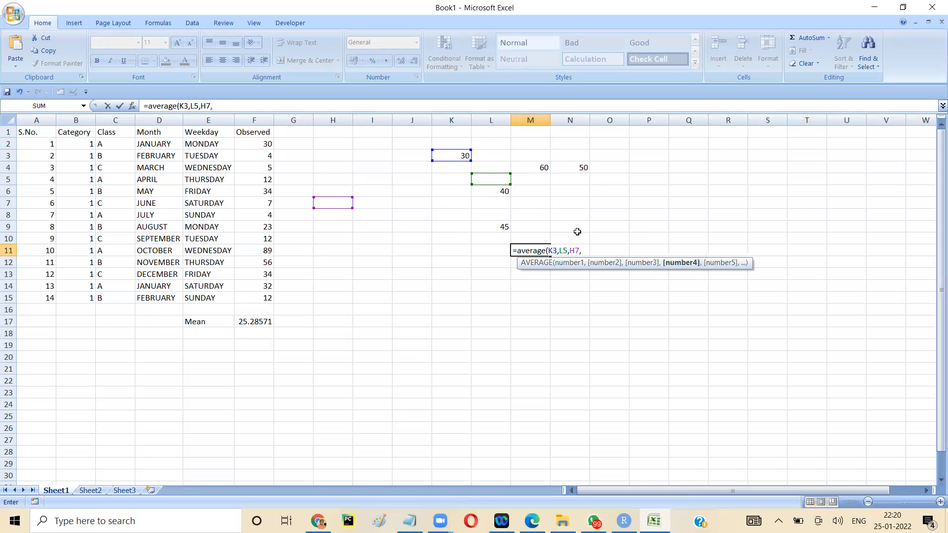
click(542, 170)
click(575, 164)
click(575, 212)
click(659, 194)
click(652, 213)
click(583, 194)
click(527, 200)
key(Escape)
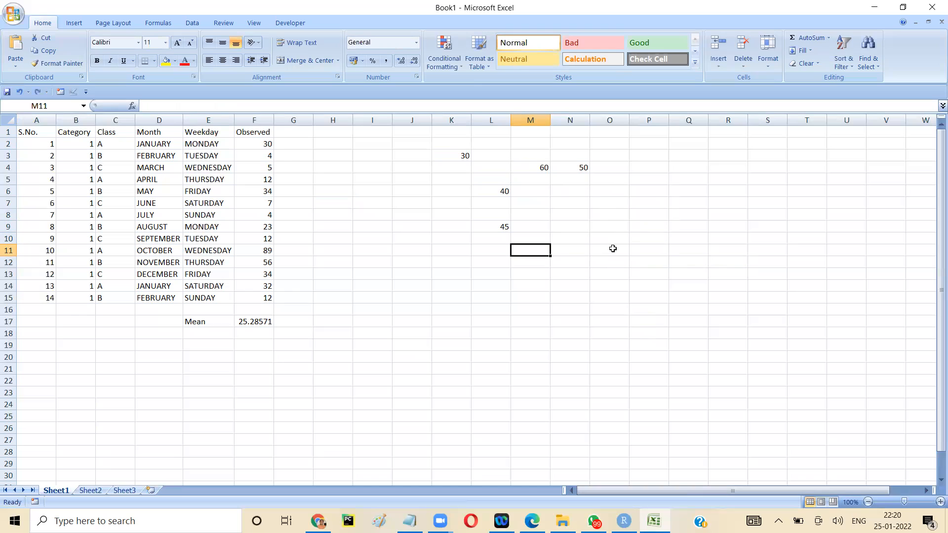
Add the label Total in E18 and sum the Observed values in F18 with =SUM(F2:F15).
click(214, 335)
text(Total)
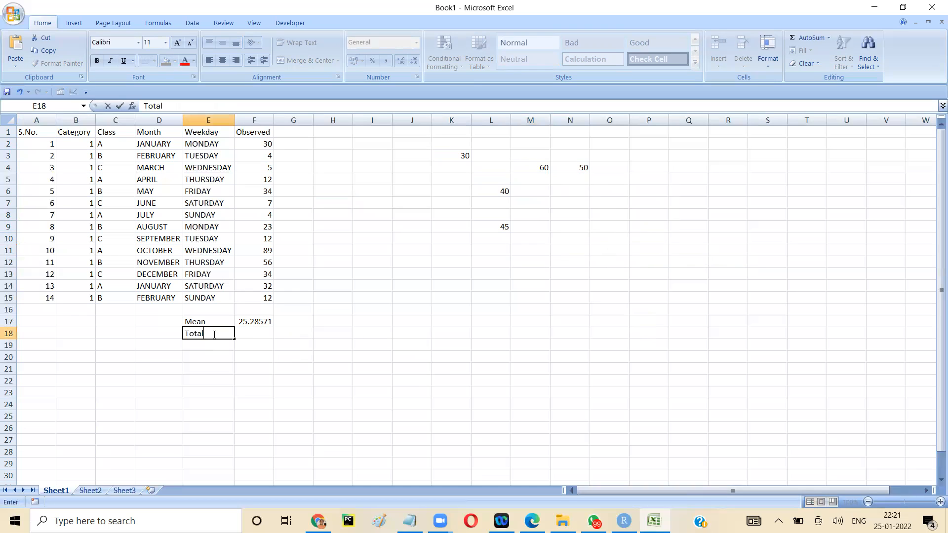
key(Tab)
text(=s)
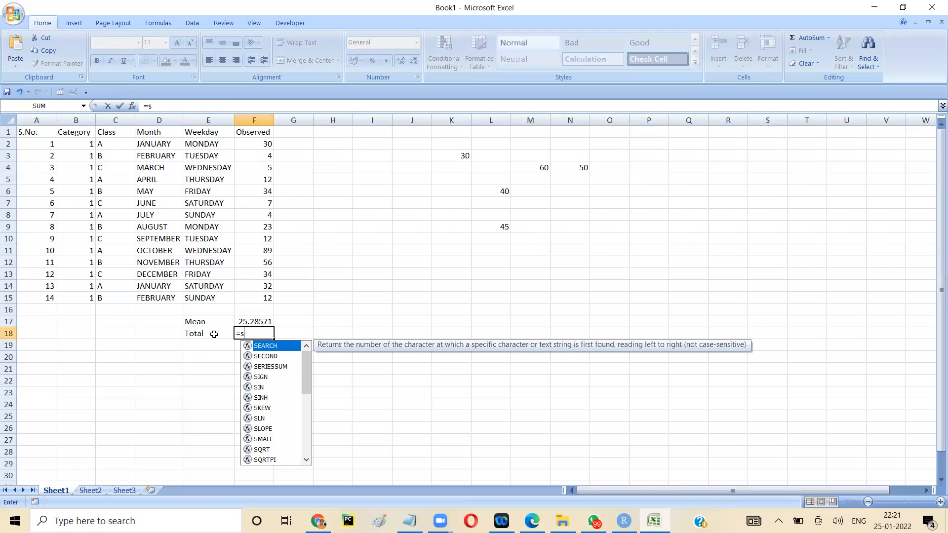
text(um()
key(Up)
key(Up)
key(Up)
key(Up)
key(Down)
key(shift+Up)
key(shift+Up)
key(shift+Up)
key(shift+Up)
key(shift+Up)
key(shift+Up)
key(shift+Up)
key(shift+Up)
key(shift+Up)
key(shift+Up)
key(shift+Up)
key(shift+Up)
key(shift+Up)
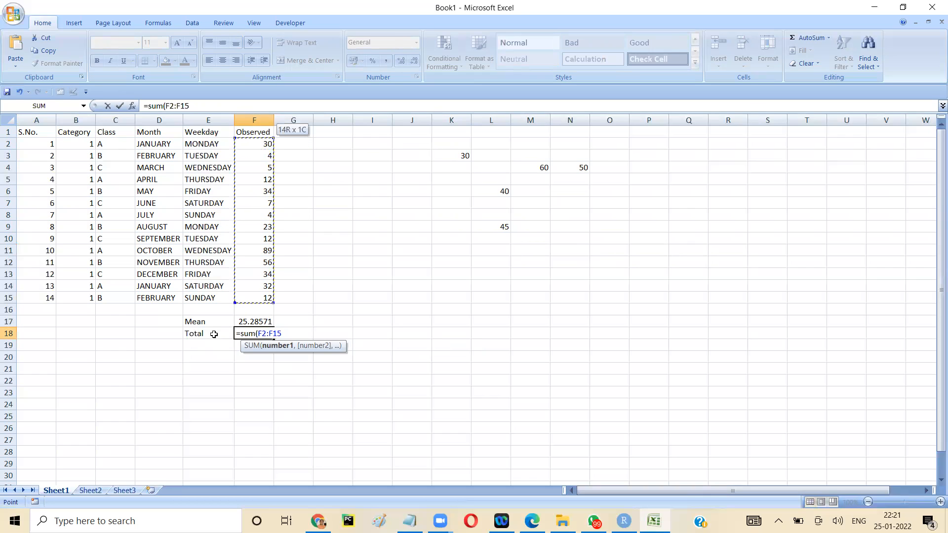
text())
key(Return)
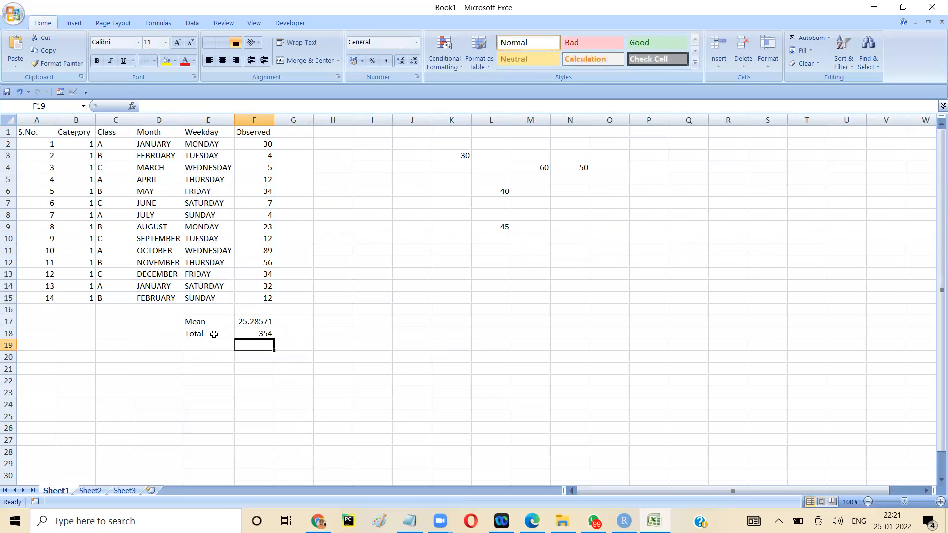
Add the label Min in E19 and enter =min without arguments in F19.
key(Left)
key(Left)
key(Right)
text(Min)
key(Tab)
text(=min)
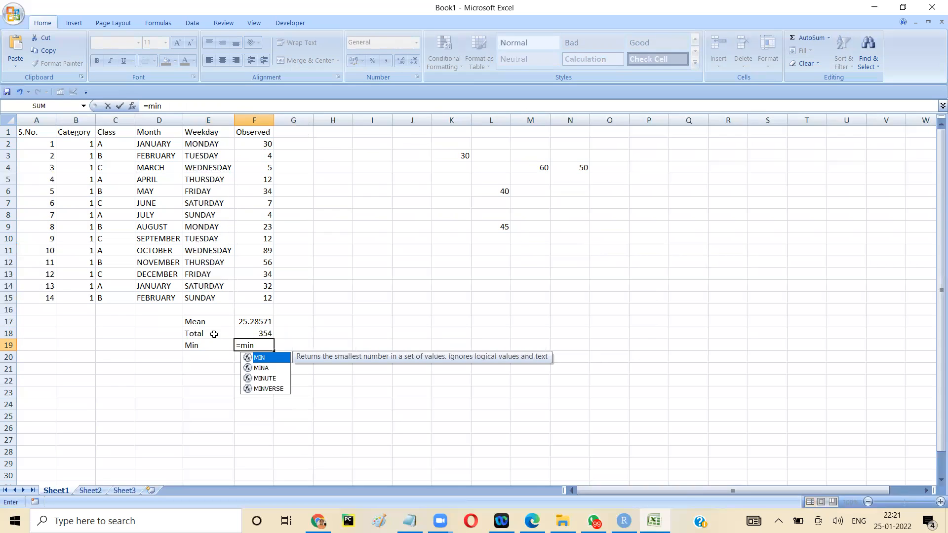
key(Return)
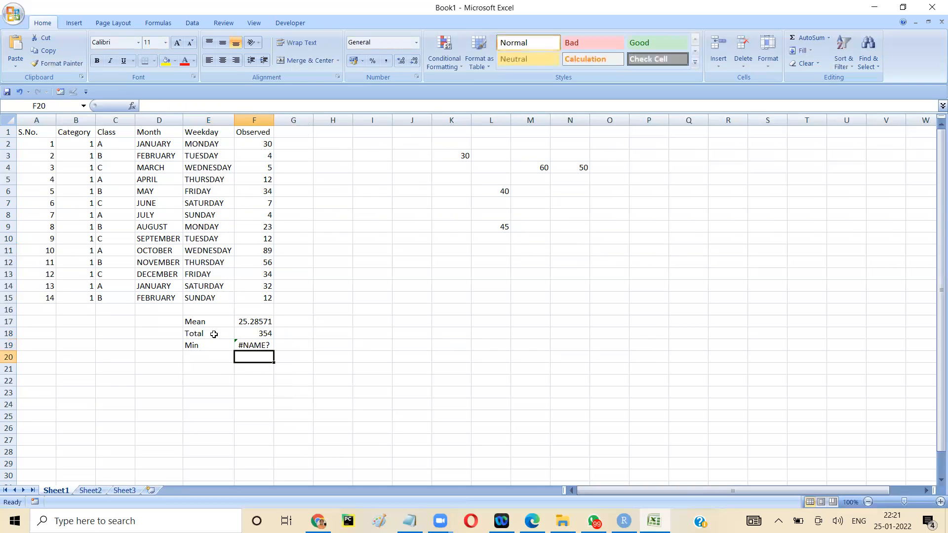
Replace the formula in F19 with =MIN(F2:F15) to find the smallest Observed value.
key(Up)
text(=min()
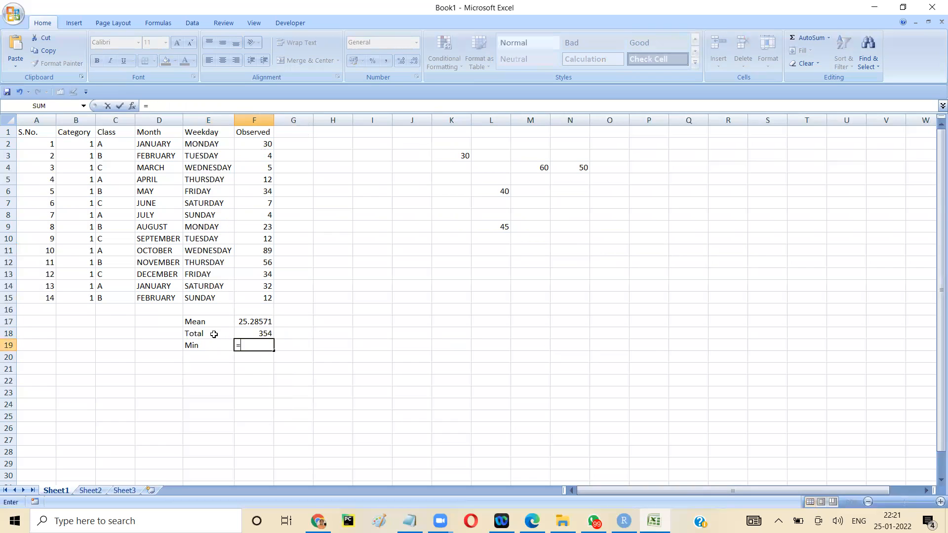
key(Up)
key(Up)
key(Up)
key(Up)
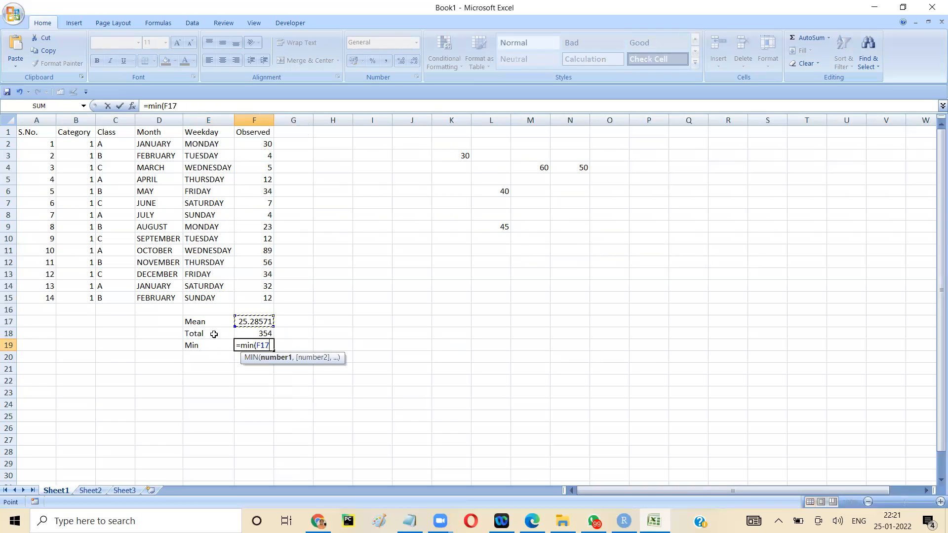
key(shift+Up)
key(shift+Up)
key(shift+Up)
key(shift+Up)
key(shift+Up)
key(shift+Up)
key(shift+Up)
key(shift+Up)
key(shift+Up)
key(shift+Up)
key(shift+Up)
key(shift+Up)
key(shift+Up)
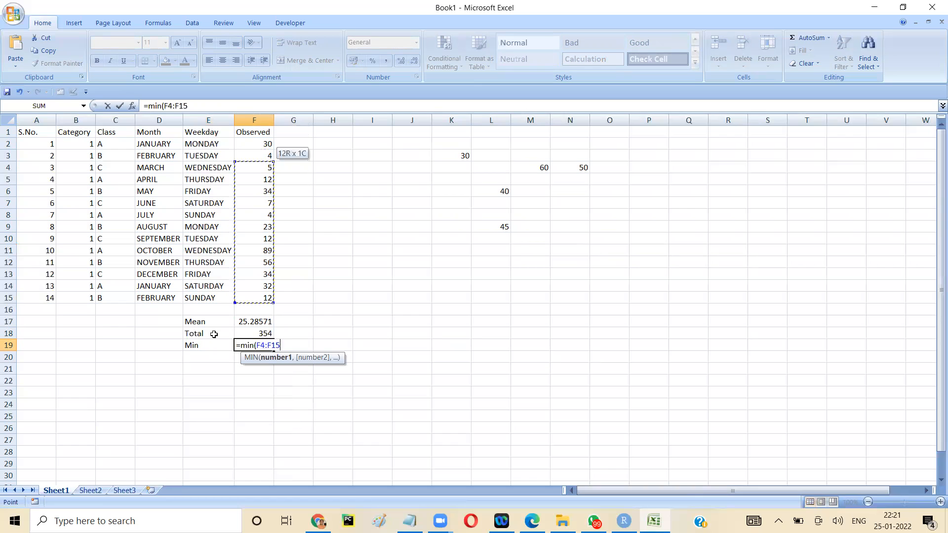
text())
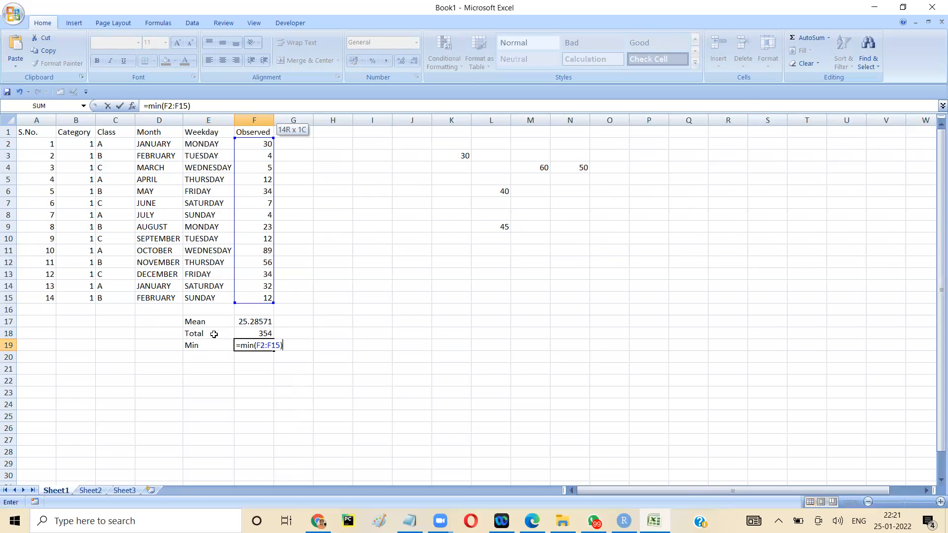
key(Return)
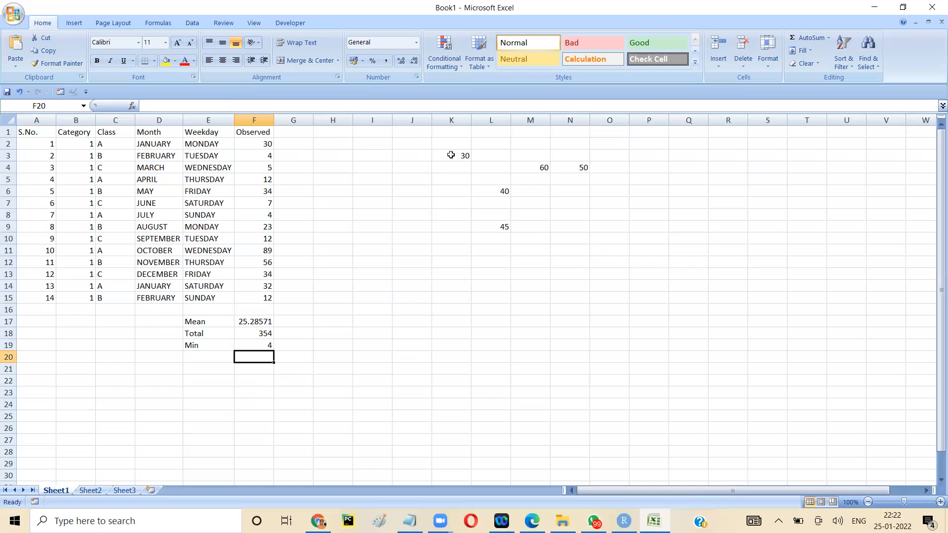
Clear the scattered sample values and their mean from K3:O14.
drag(450, 154, 606, 280)
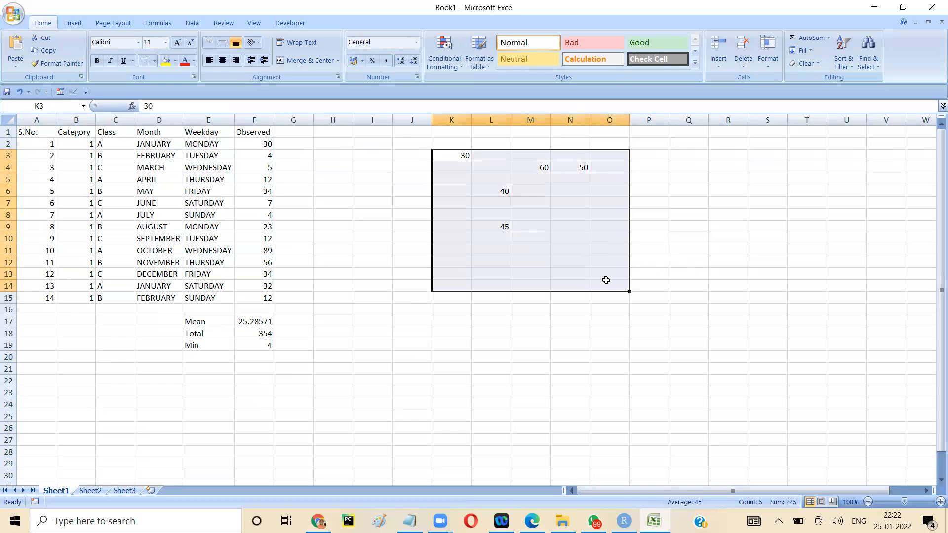
key(Delete)
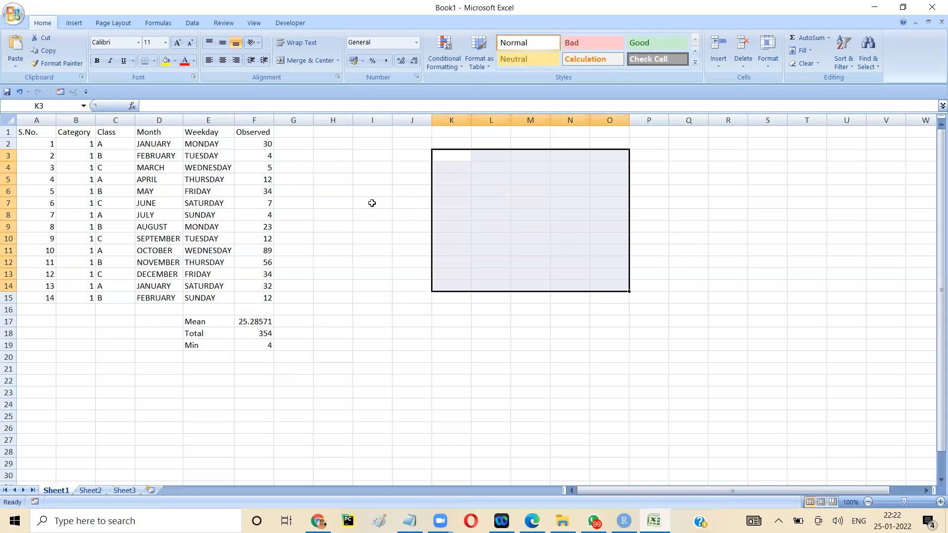
Link P2 to the first Observed value with the cell reference =F2.
click(263, 146)
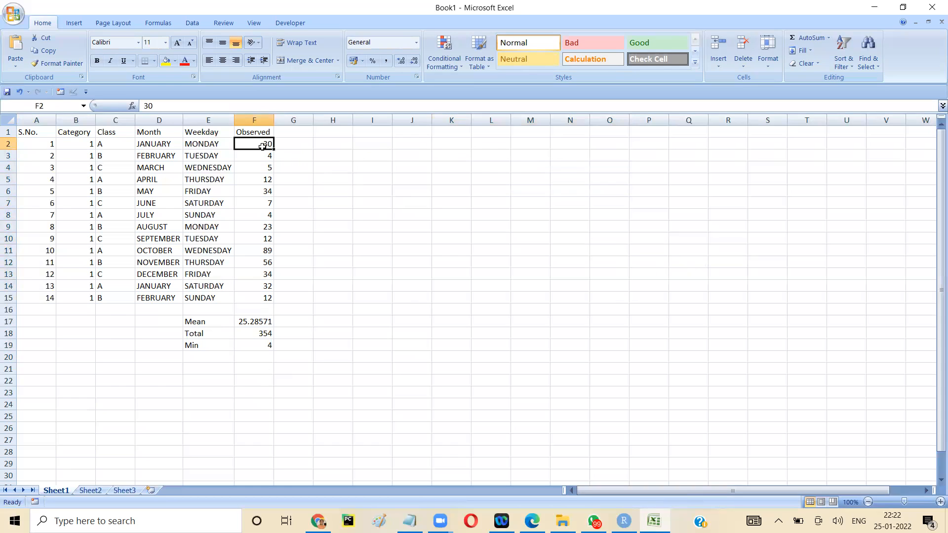
click(648, 131)
click(646, 147)
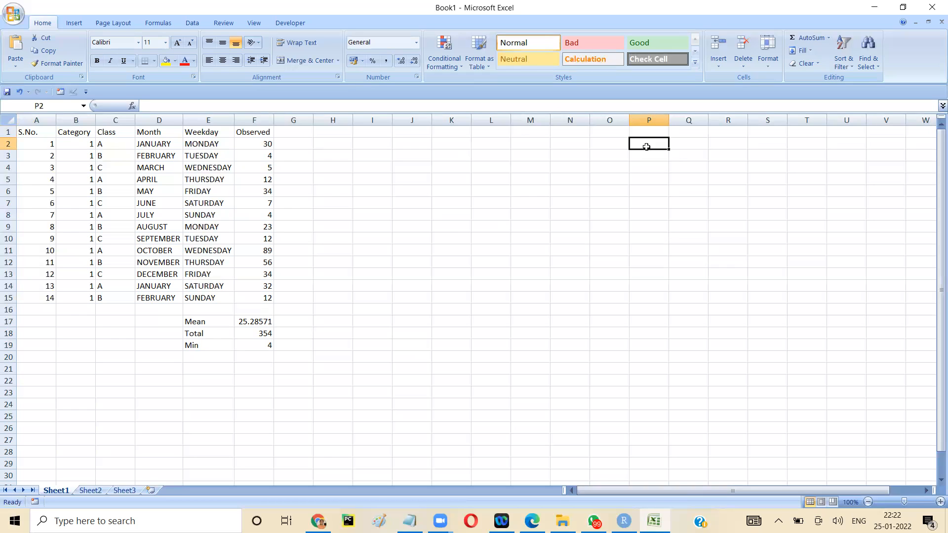
text(=)
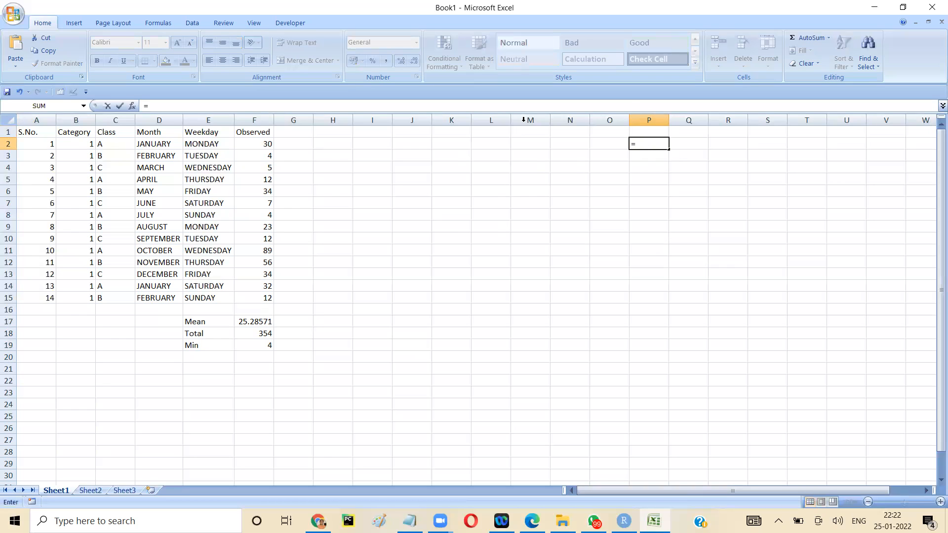
click(267, 143)
key(Return)
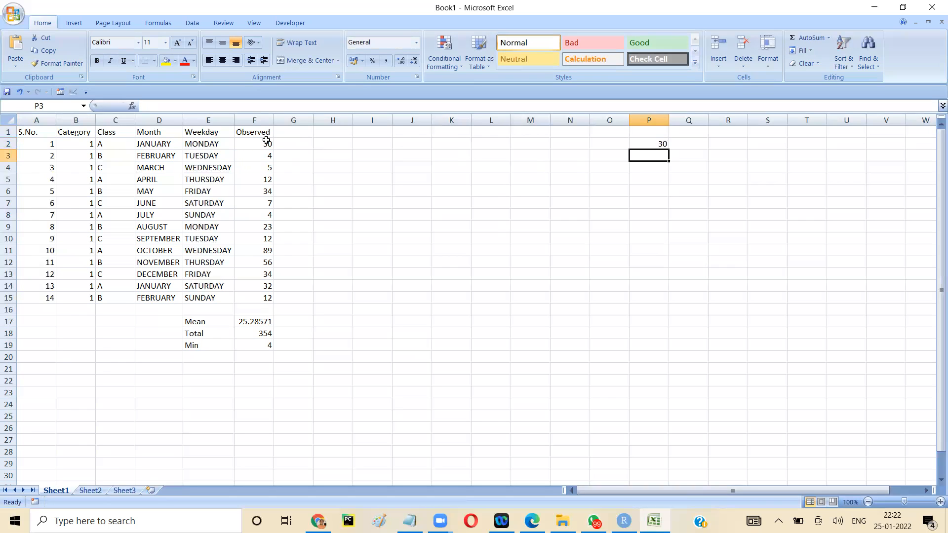
Write individual references to the Observed values F3, F4 and F5 in cells P3, P4 and P5.
text(=)
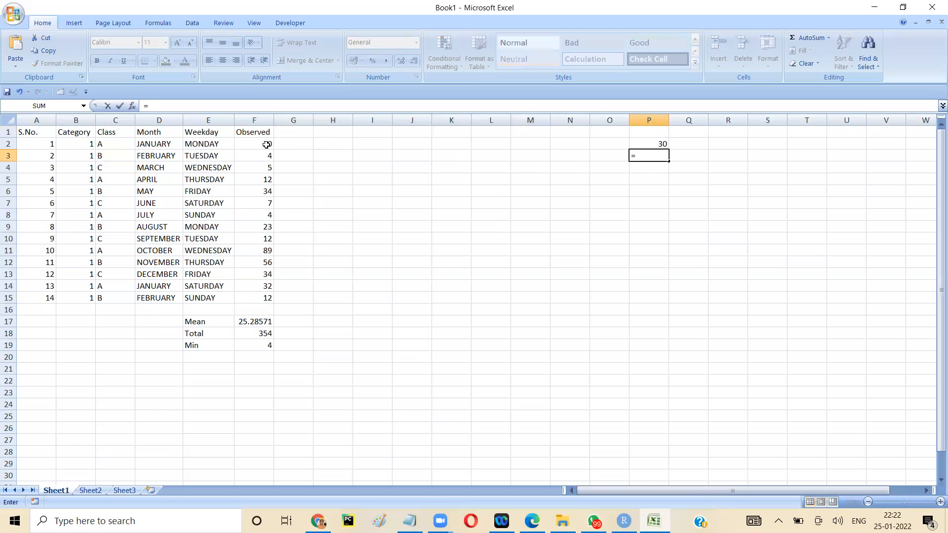
click(265, 157)
key(Return)
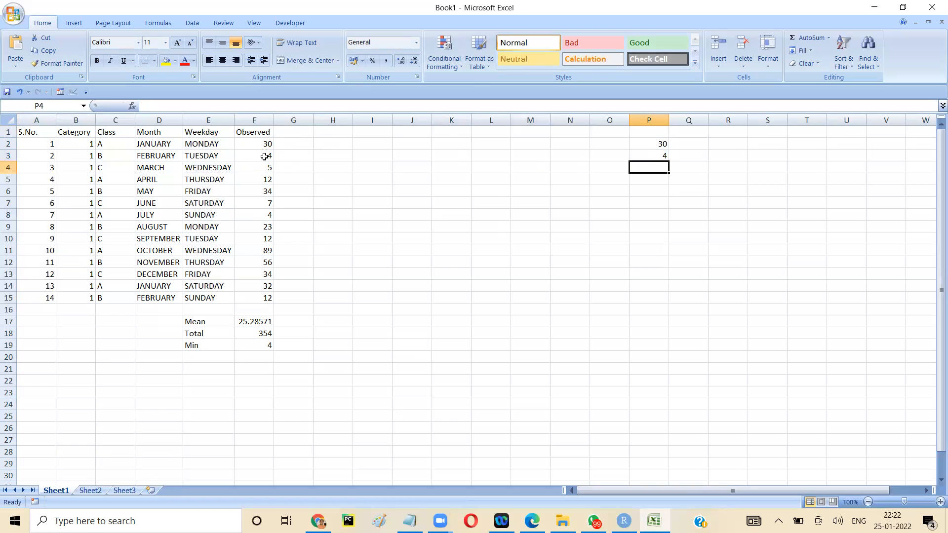
text(=)
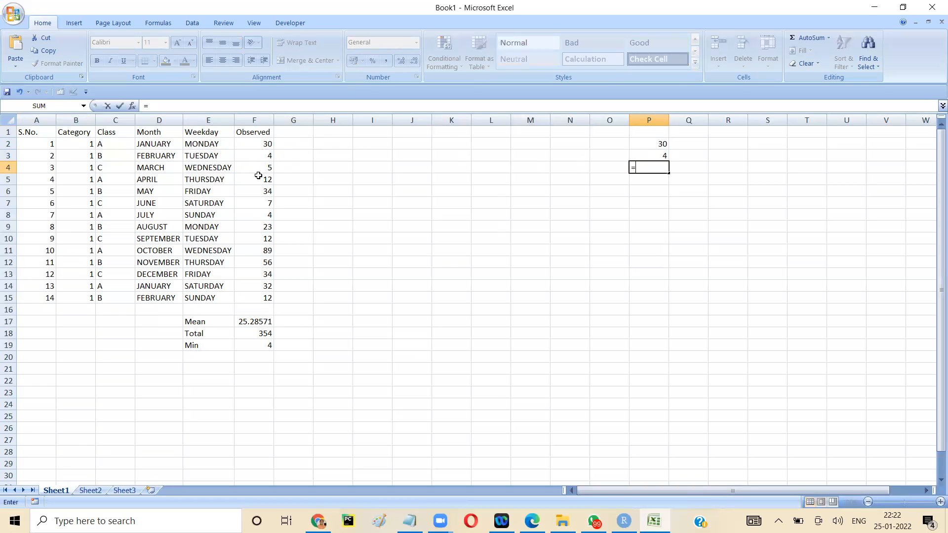
click(258, 173)
key(Return)
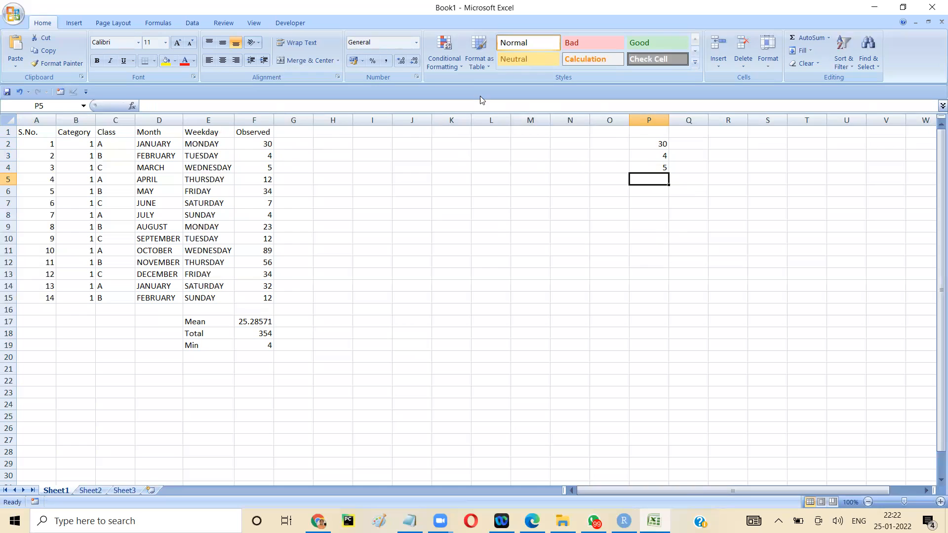
text(=)
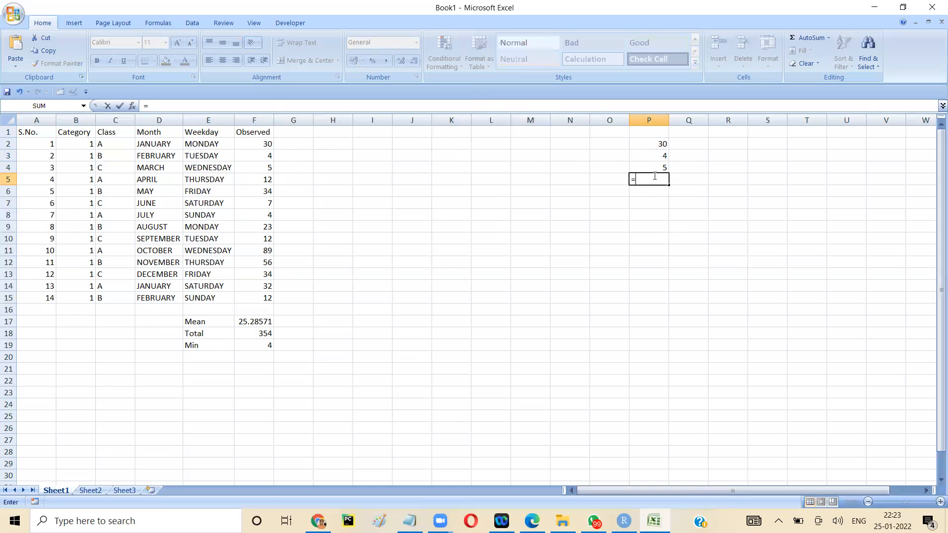
click(265, 178)
key(Return)
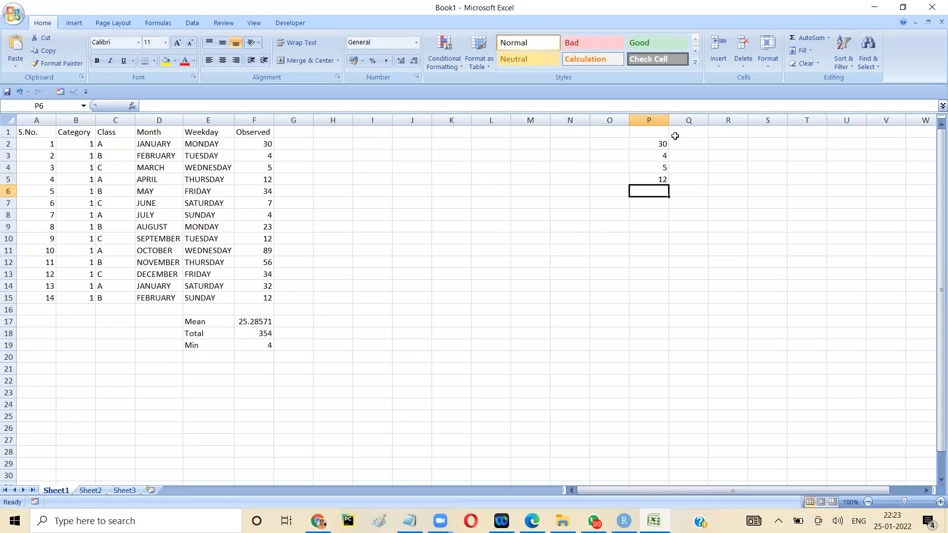
Clear the individually written references from P3:P6, leaving only the one in P2.
drag(653, 154, 656, 194)
key(Delete)
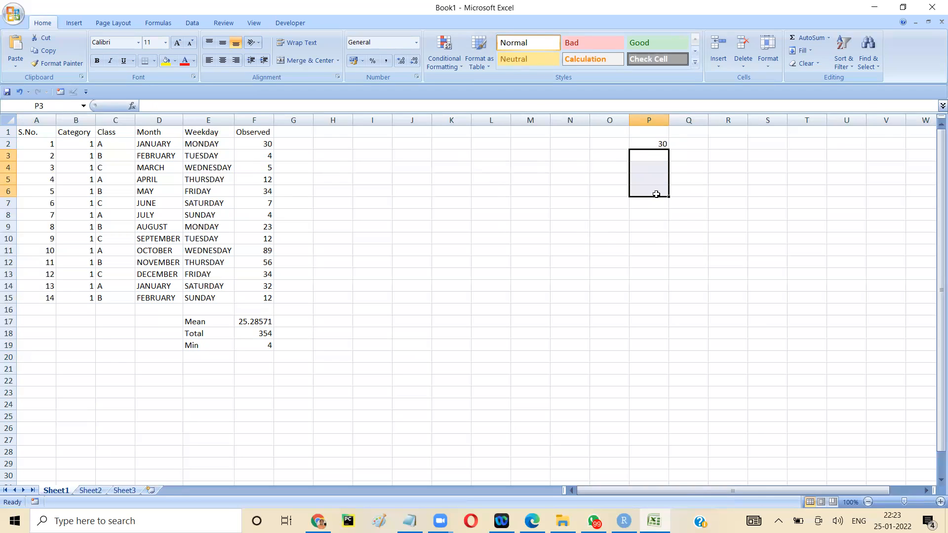
Clear the reference from P2 and add the column heading Original Value in G1.
click(645, 145)
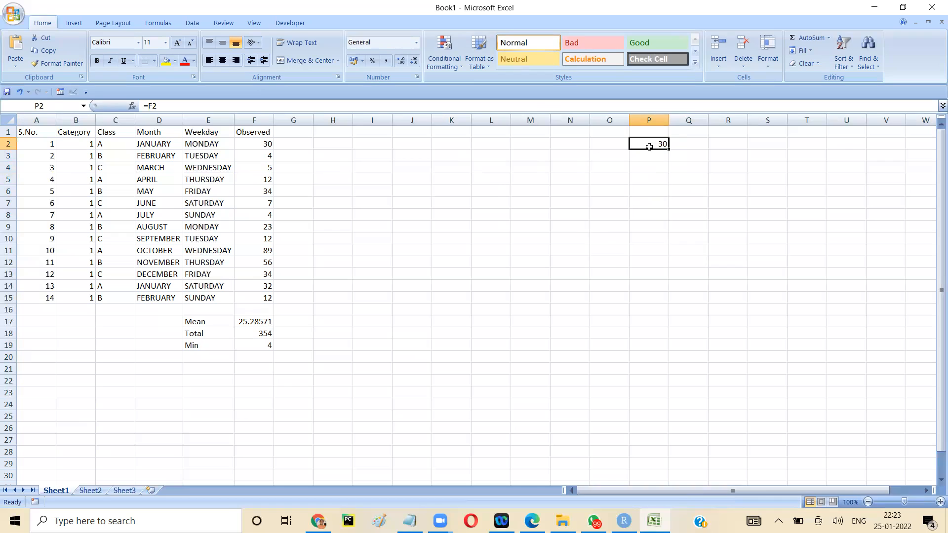
key(Delete)
click(301, 133)
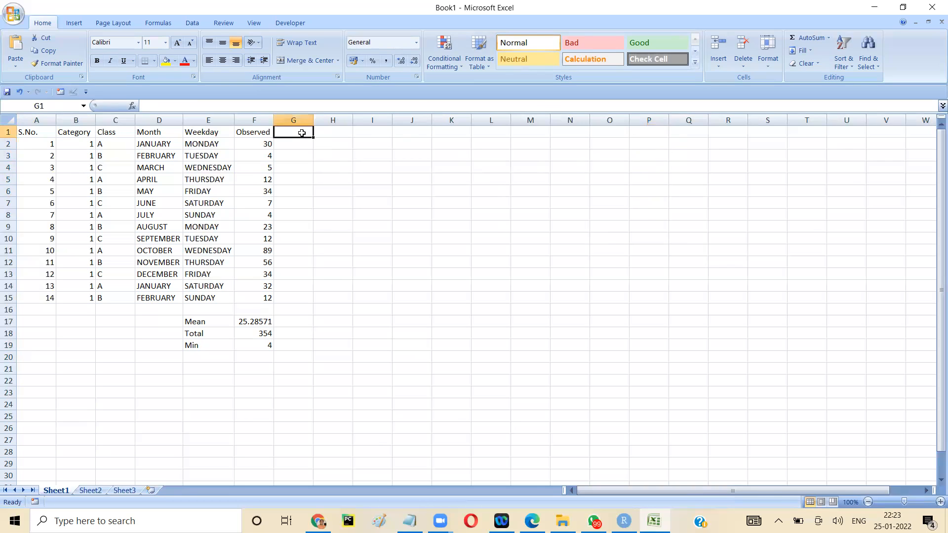
text(Original V)
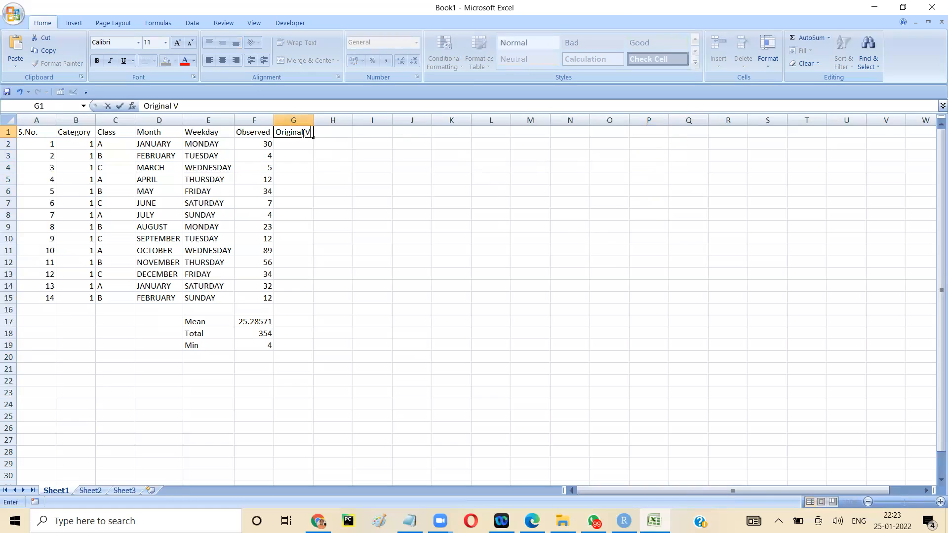
text(alue)
key(Return)
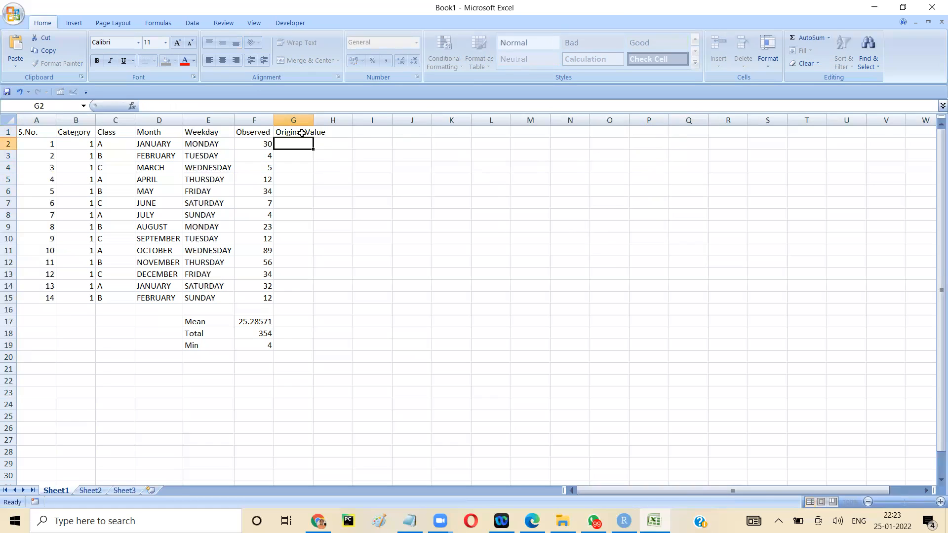
Enter 20 in G2 and G3 and autofill the Original Value column down to G15.
text(20)
key(Return)
text(20)
key(Return)
key(Up)
key(Up)
key(shift+Down)
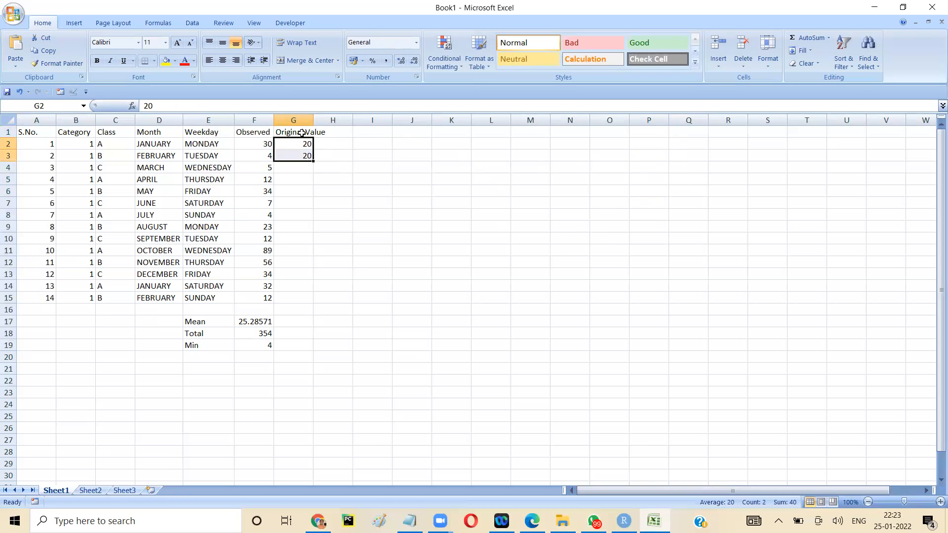
double_click(315, 162)
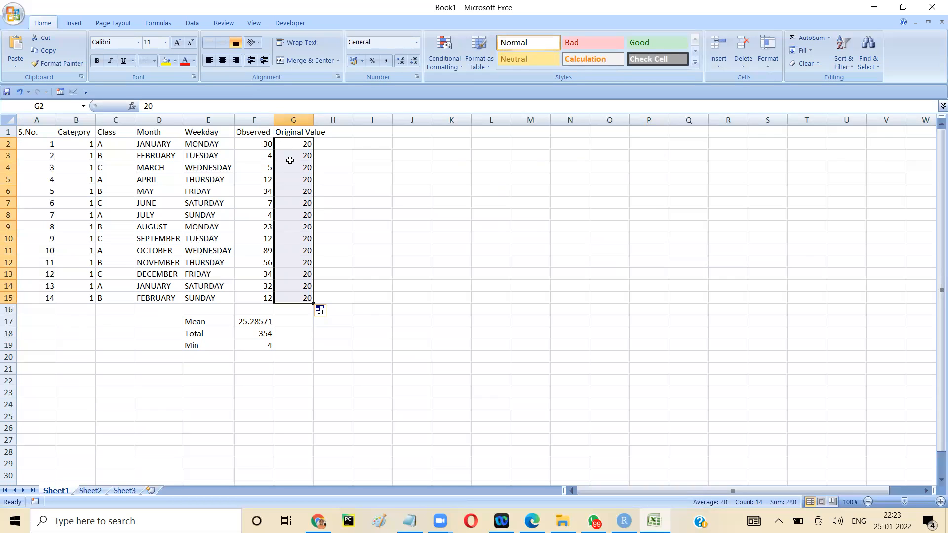
Enter 1313 in F16, directly below the last Observed value.
click(260, 307)
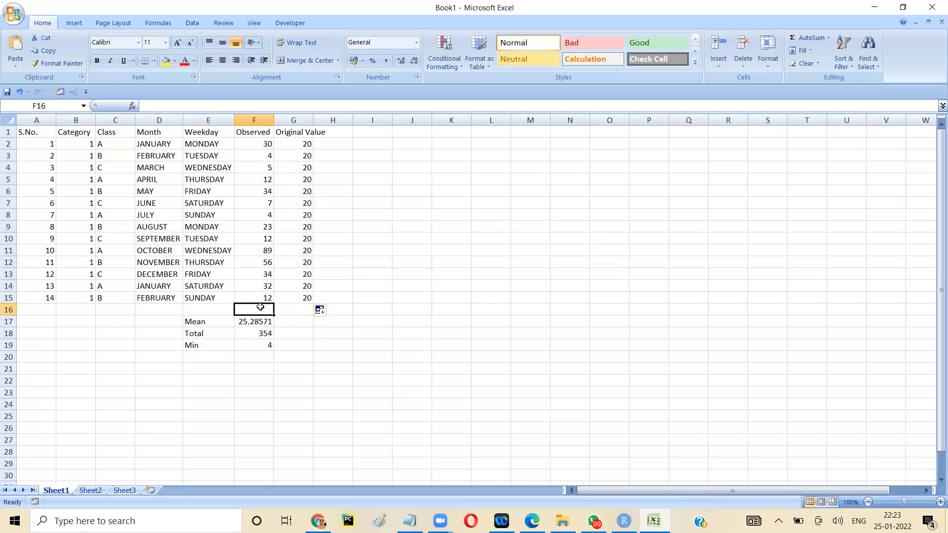
click(306, 299)
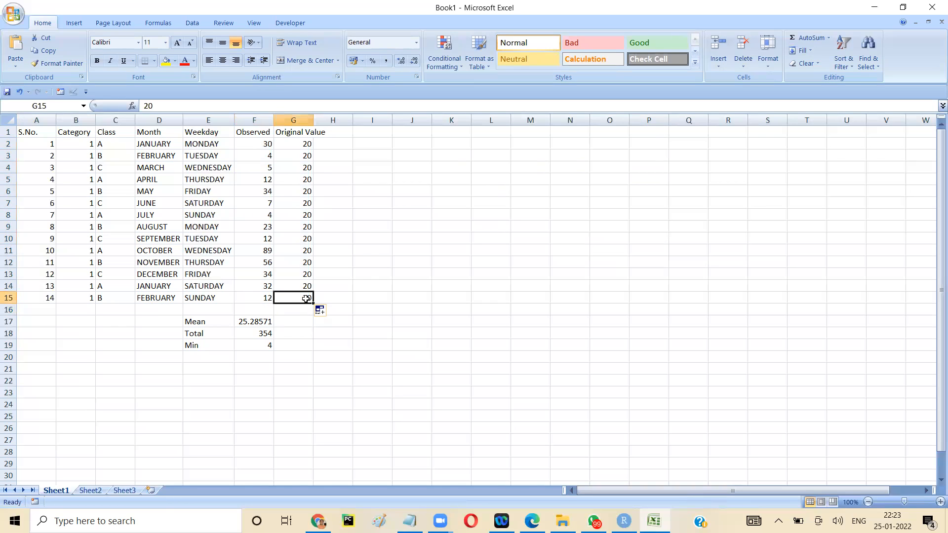
click(256, 310)
text(1313)
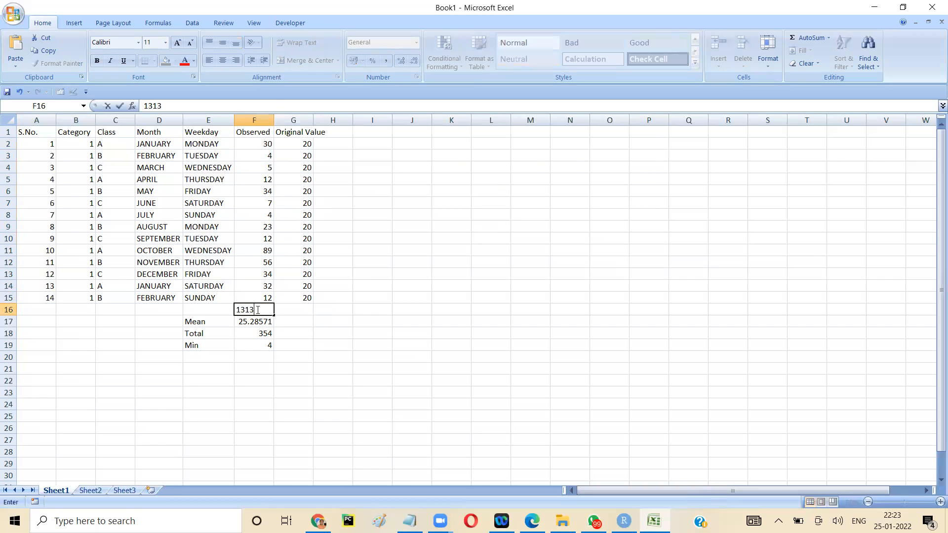
click(325, 329)
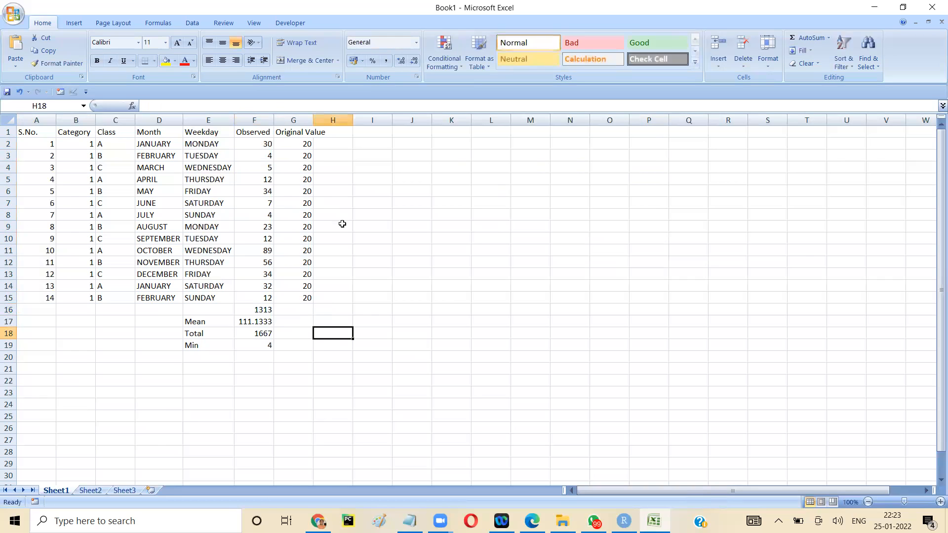
Clear the Original Value entries below G2 and autofill the 20 from G2 down the column again.
drag(310, 160, 313, 299)
key(Delete)
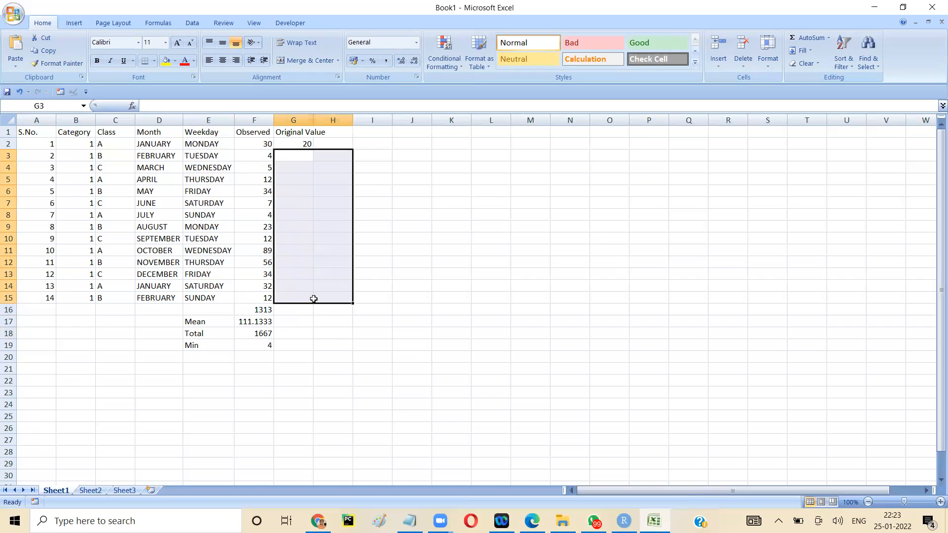
click(306, 145)
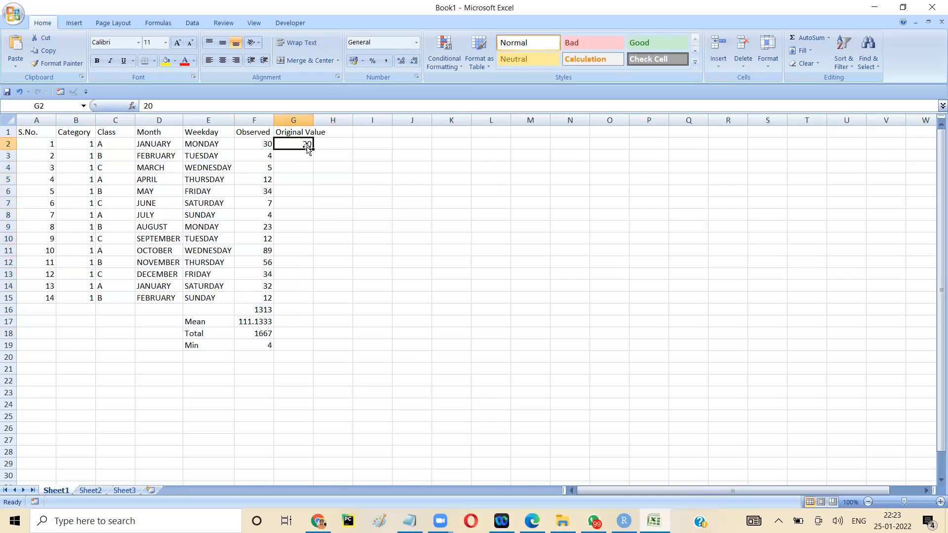
double_click(311, 149)
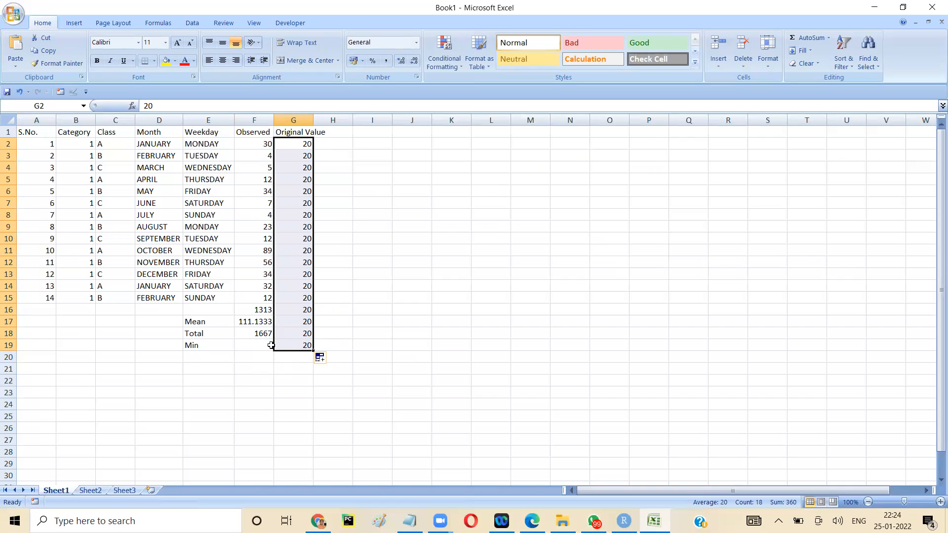
Clear the 1313 from F16 and the surplus filled values from G16:G19.
click(267, 309)
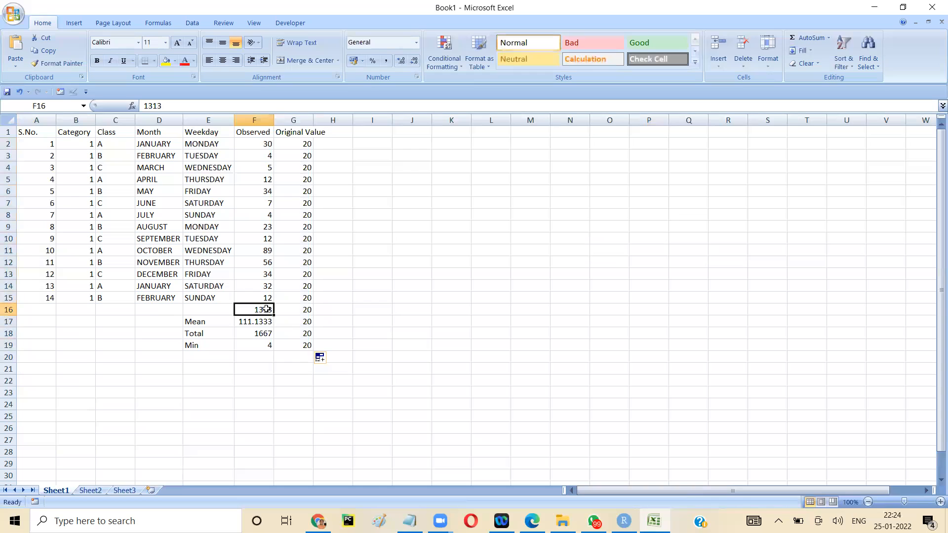
key(Delete)
key(Right)
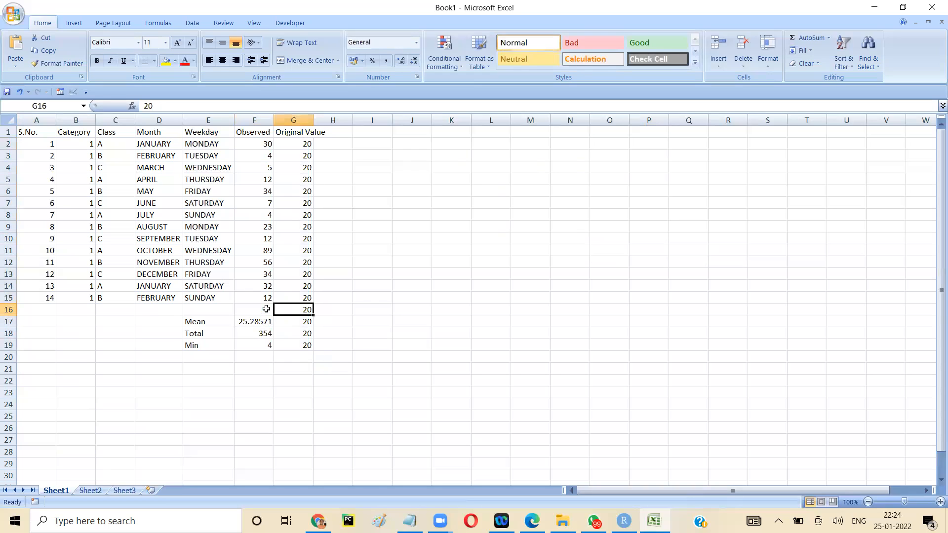
key(shift+Down)
key(shift+Down)
key(shift+Down)
key(Delete)
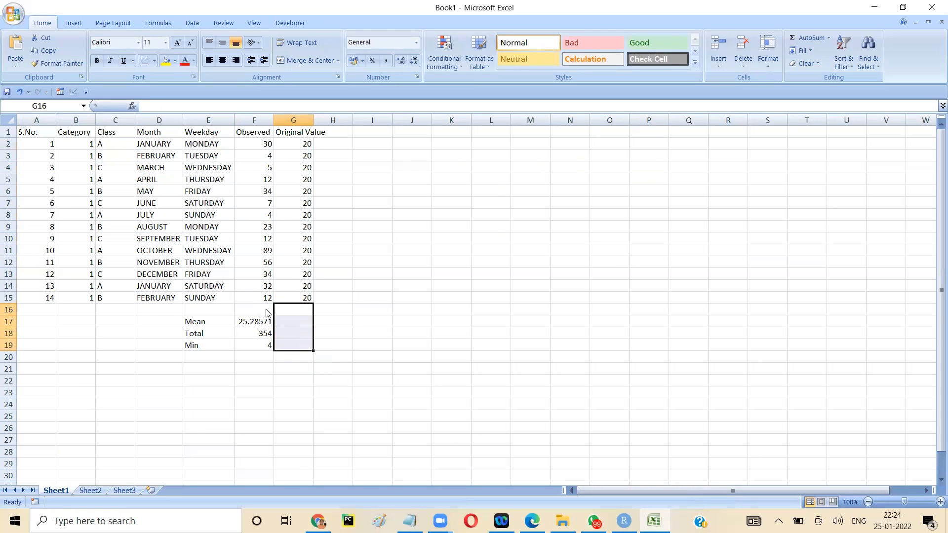
drag(315, 144, 299, 297)
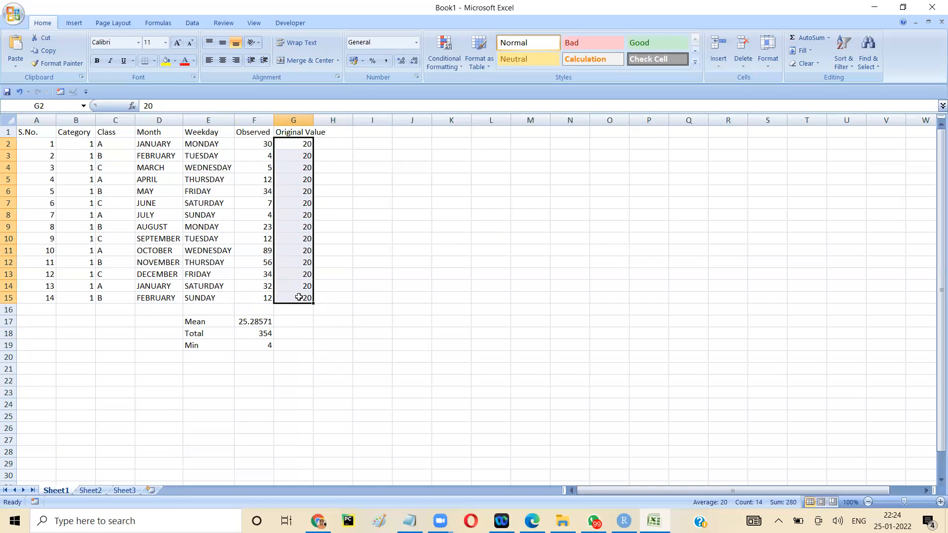
click(259, 309)
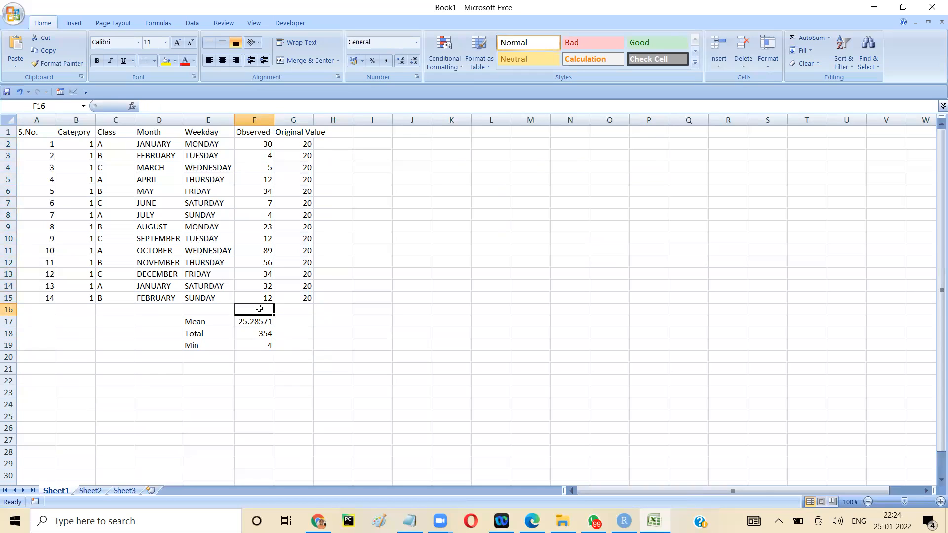
click(302, 300)
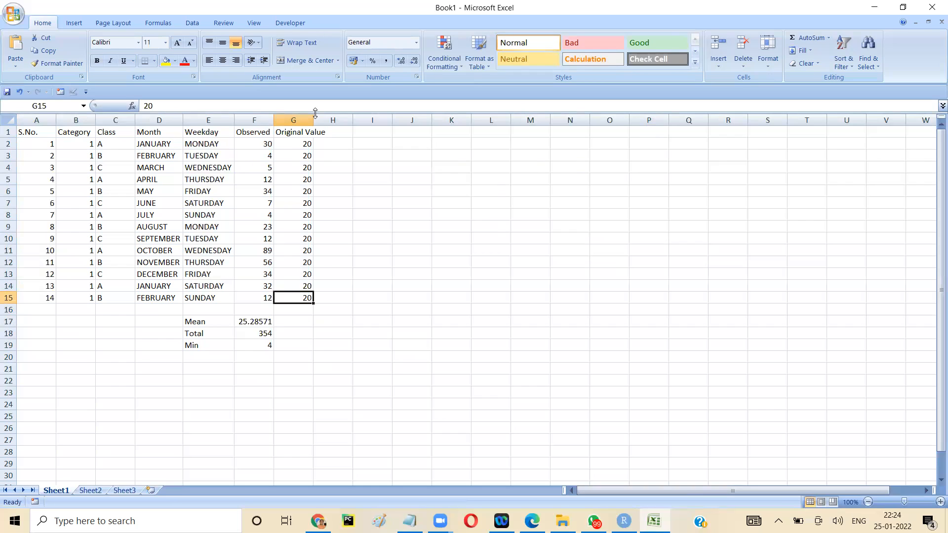
click(262, 309)
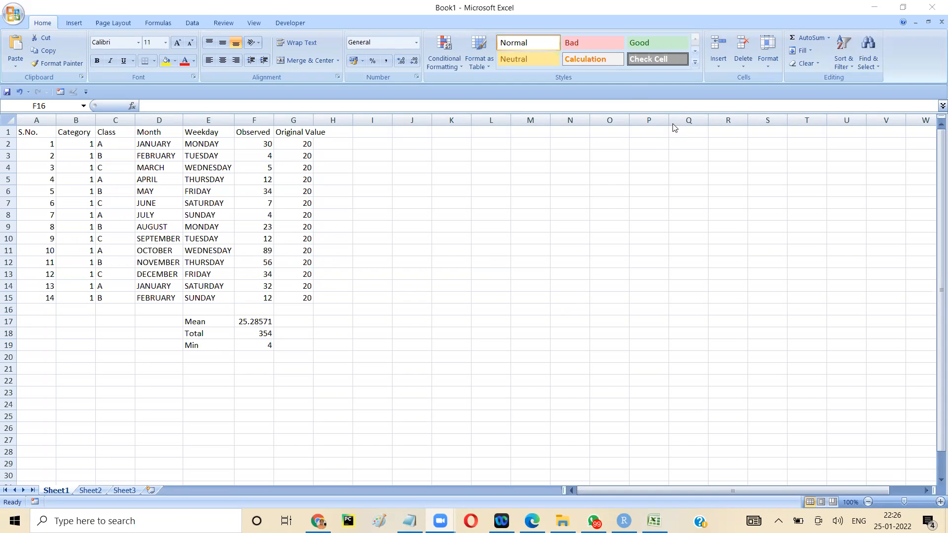
Enter the headings Obs in P1 and Ori in Q1.
click(661, 140)
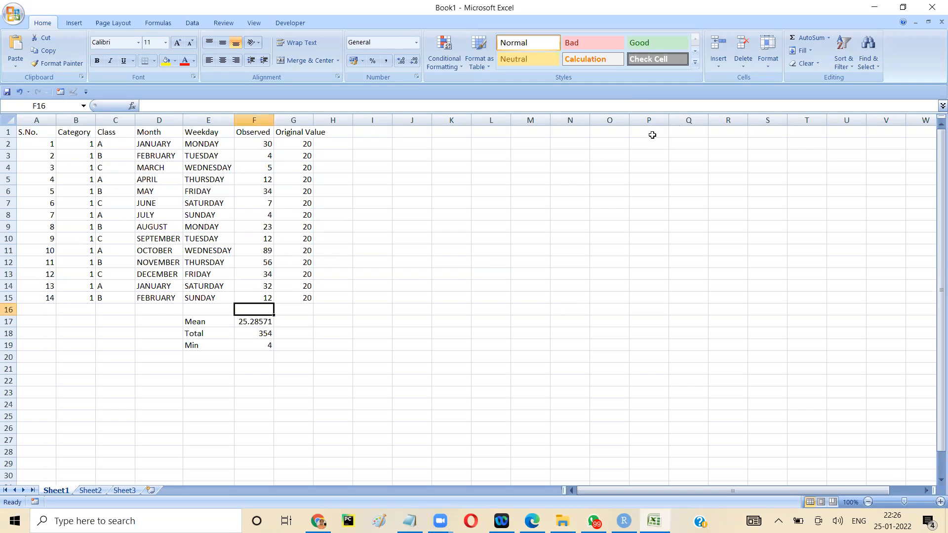
click(652, 134)
text(Obs)
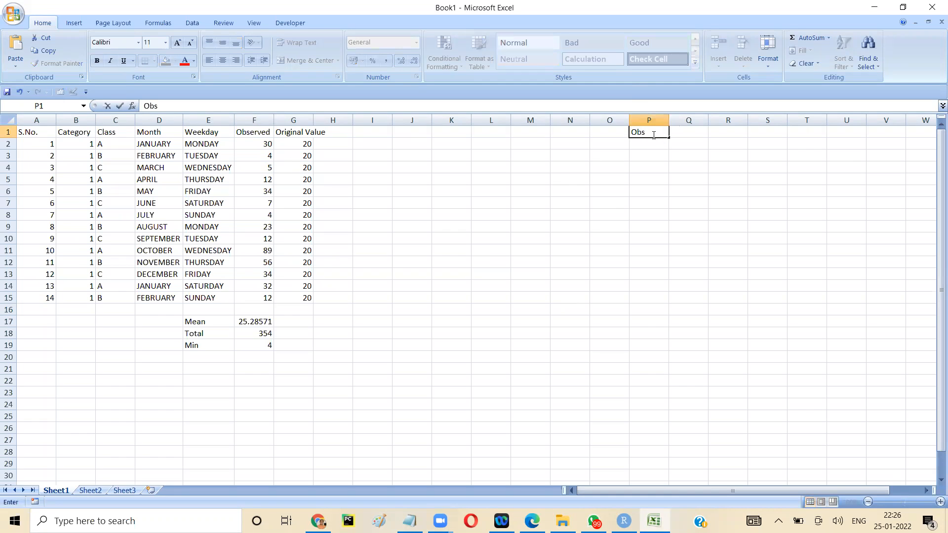
key(Tab)
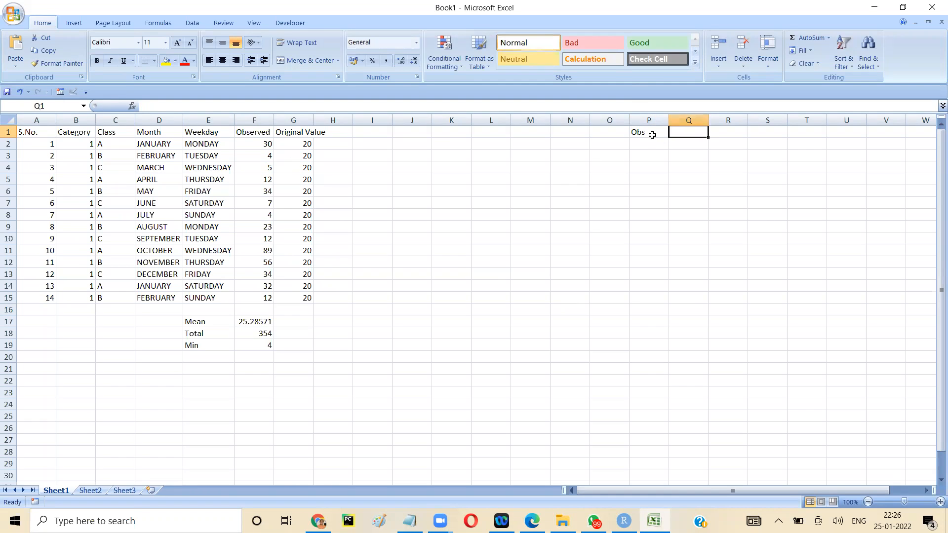
text(Ori)
key(Return)
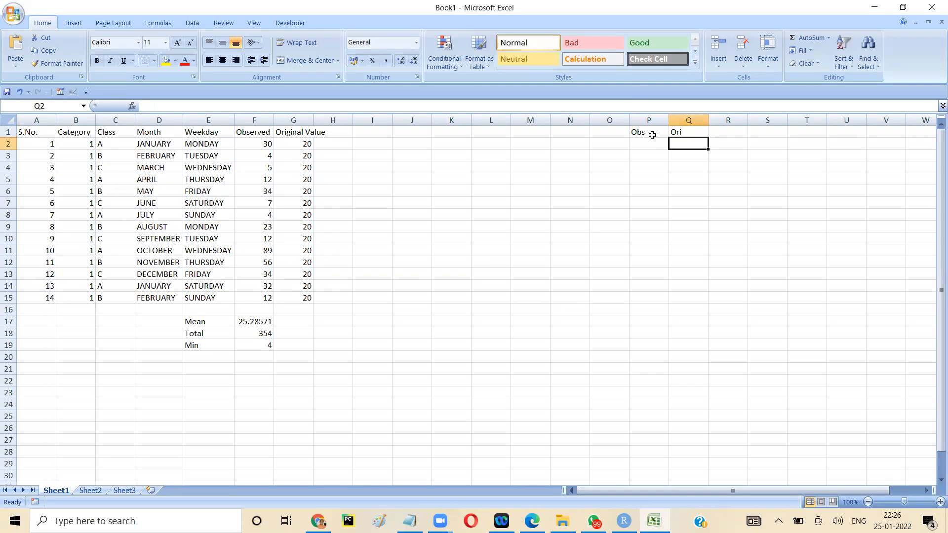
Link P2 under the Obs heading to the first Observed value with =F2.
click(652, 140)
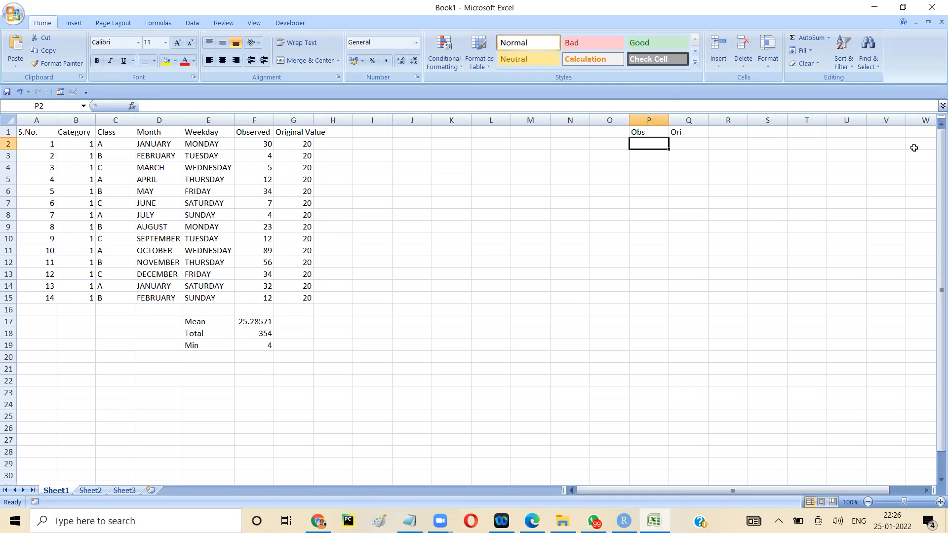
text(=)
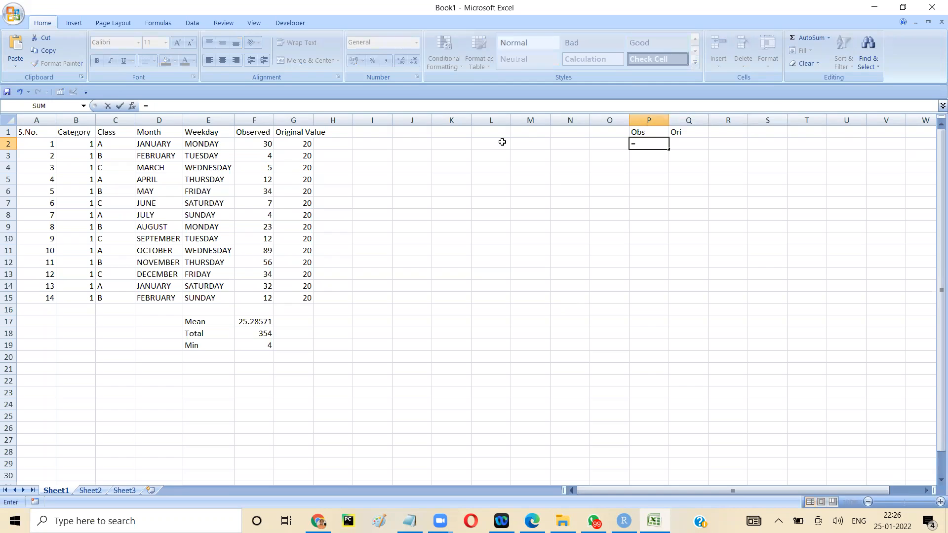
click(267, 142)
key(Return)
key(Up)
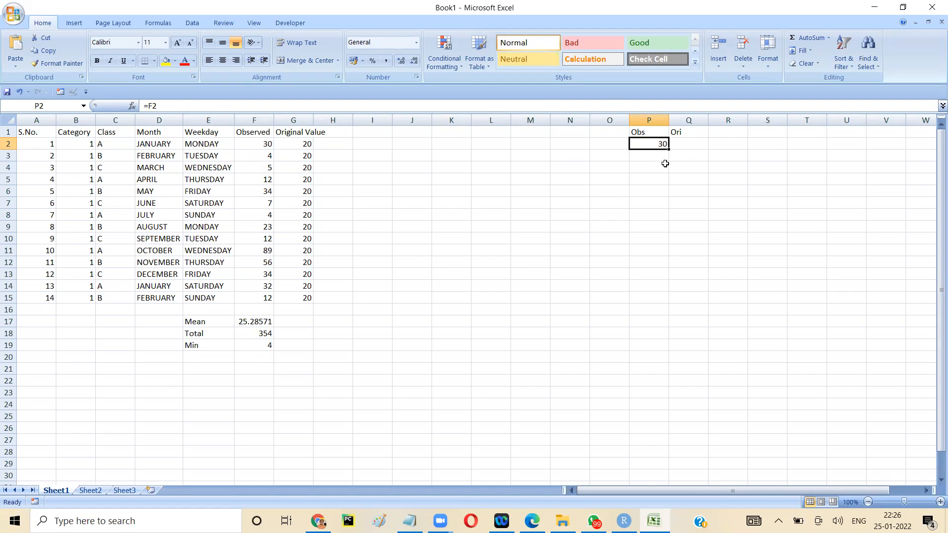
Copy the reference formula from P2 and paste it into P10.
key(ctrl+c)
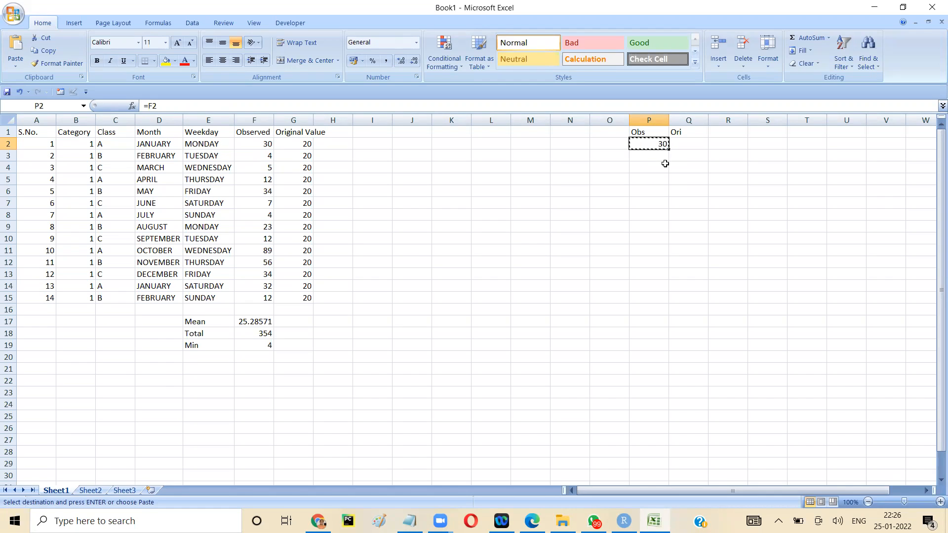
click(658, 192)
click(656, 142)
key(Down)
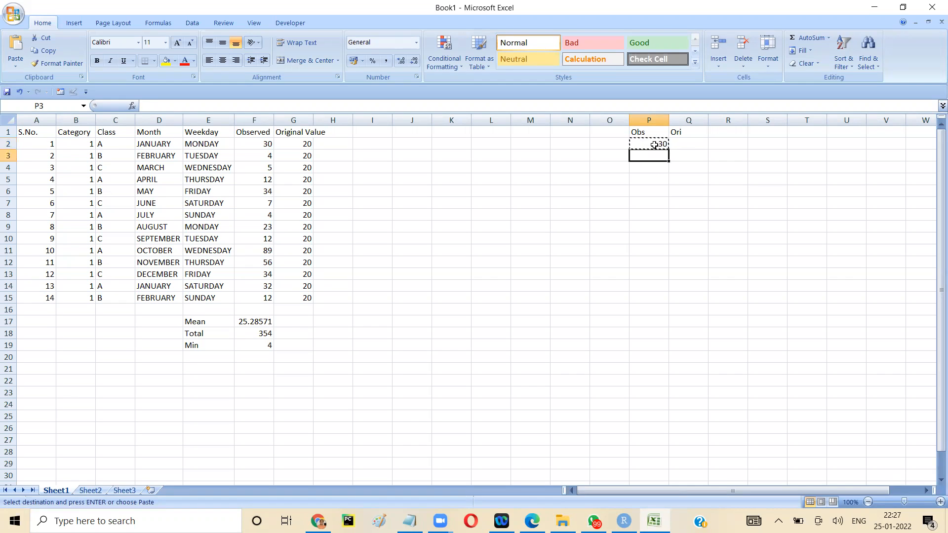
key(Down)
key(Down)
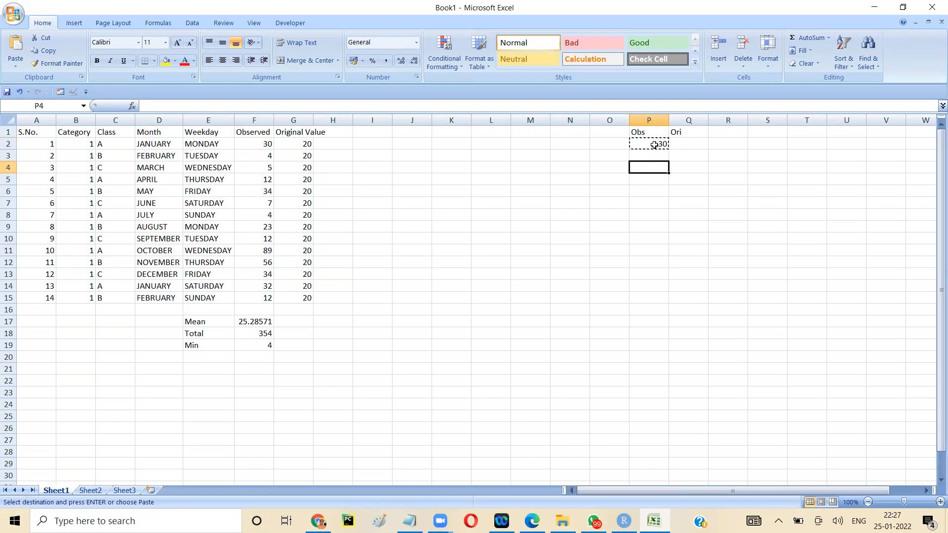
key(Down)
key(Down)
key(Down)
key(Down)
key(Down)
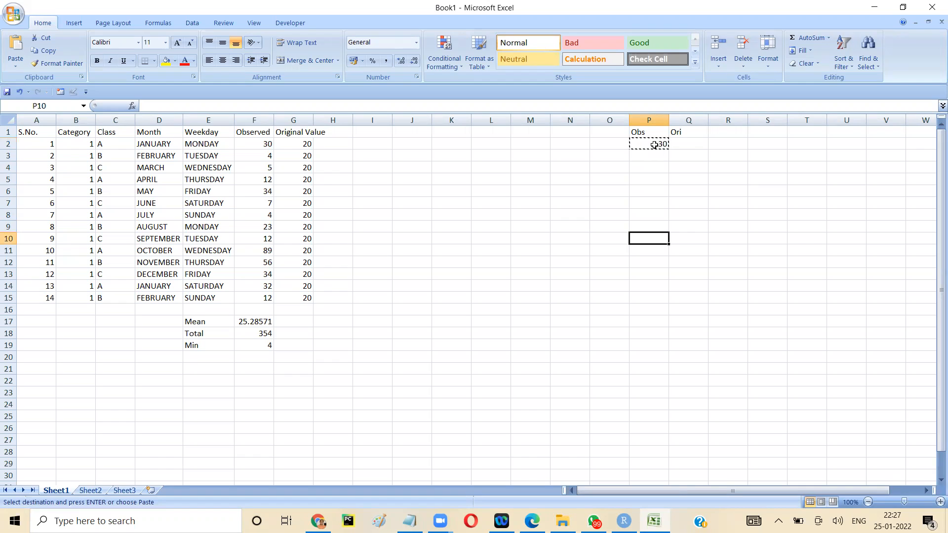
key(ctrl+v)
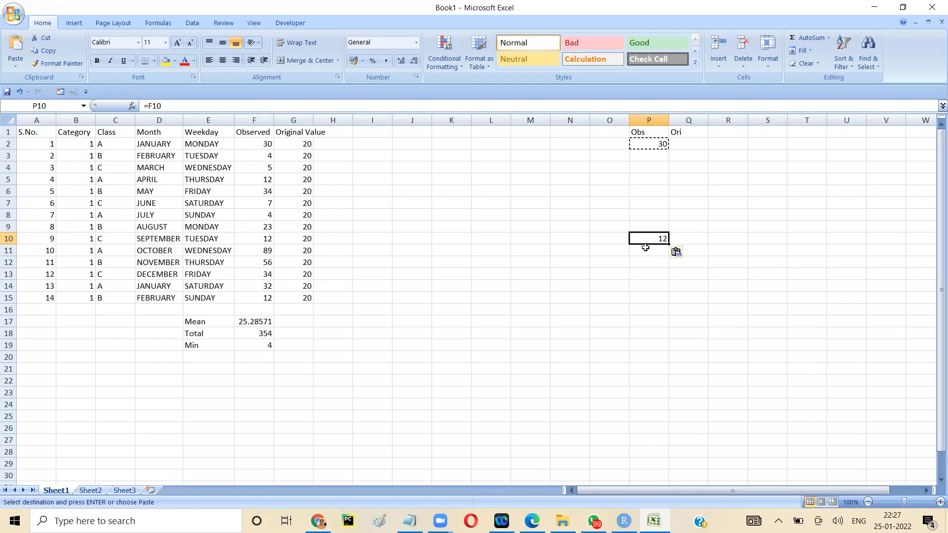
Clear the reference formulas from P2:P10, keeping the Obs heading.
click(644, 151)
key(Up)
key(Up)
key(Down)
key(shift+Down)
key(shift+Down)
key(shift+Down)
key(shift+Down)
key(shift+Down)
key(shift+Down)
key(shift+Down)
key(shift+Down)
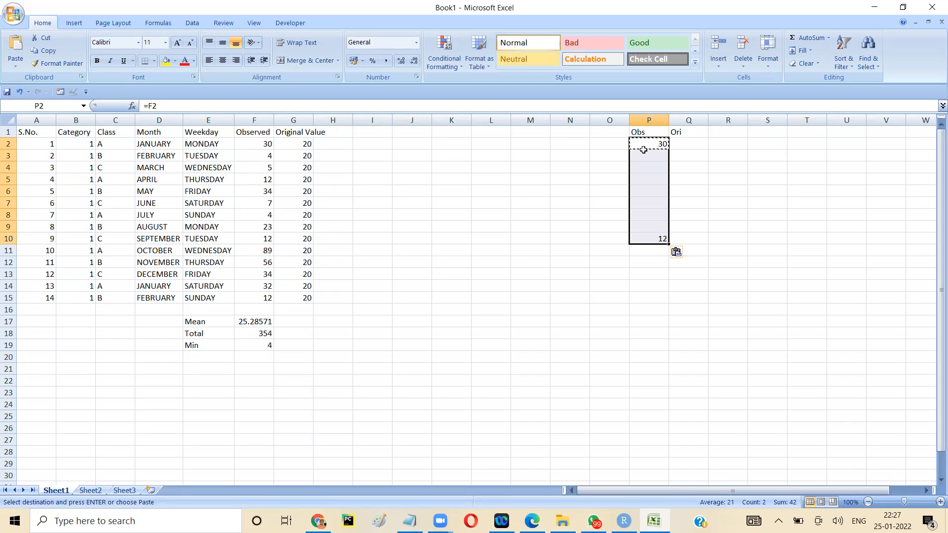
key(Delete)
Enter the relative reference =F2 in cell P6.
click(647, 194)
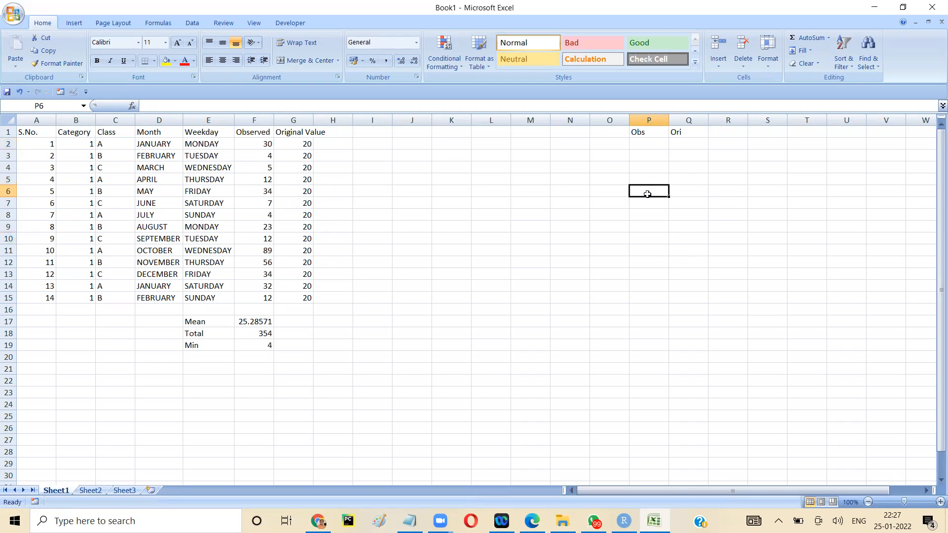
text(=)
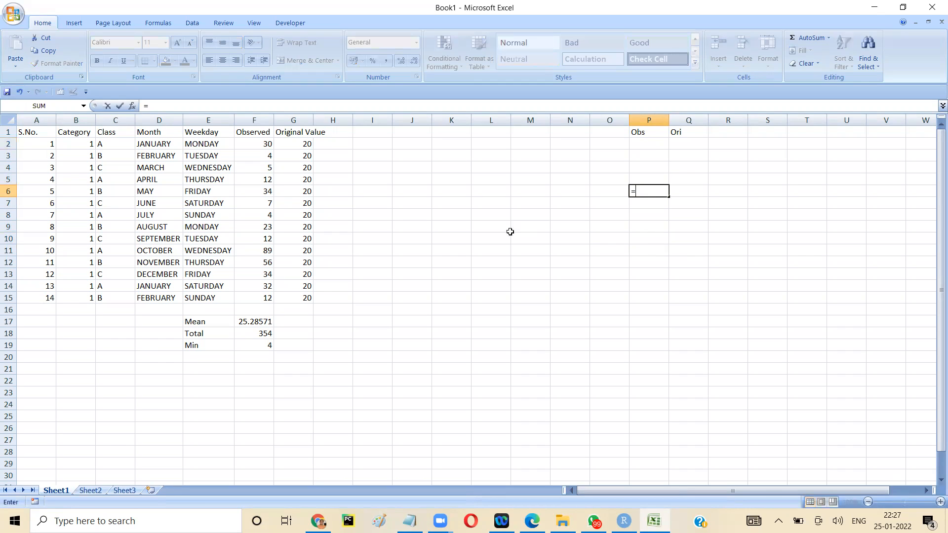
text(F2)
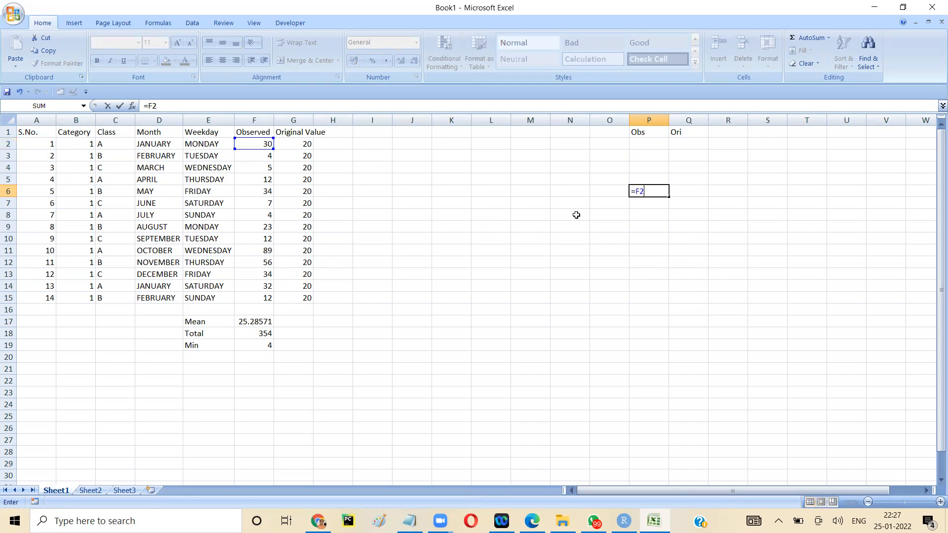
key(Return)
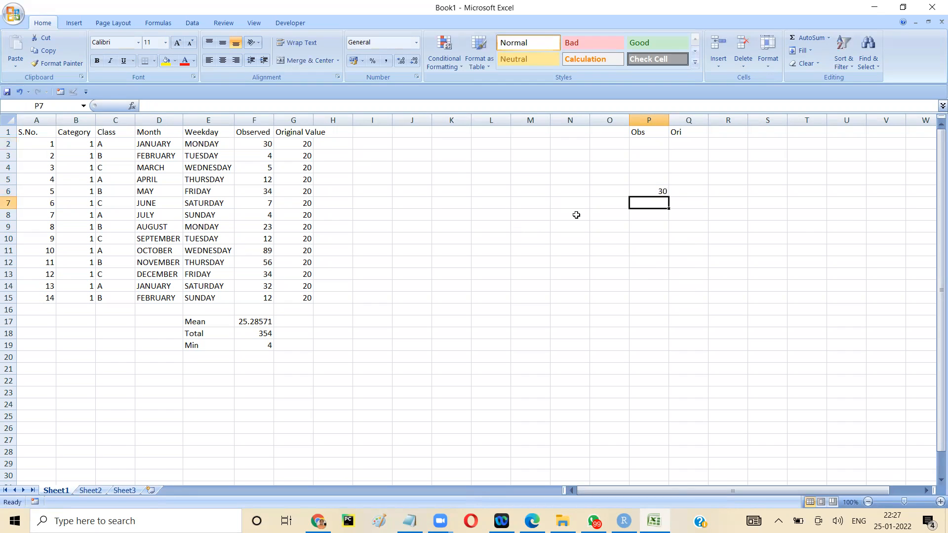
Copy the reference formula from P6 and paste it six rows down into P12.
click(651, 189)
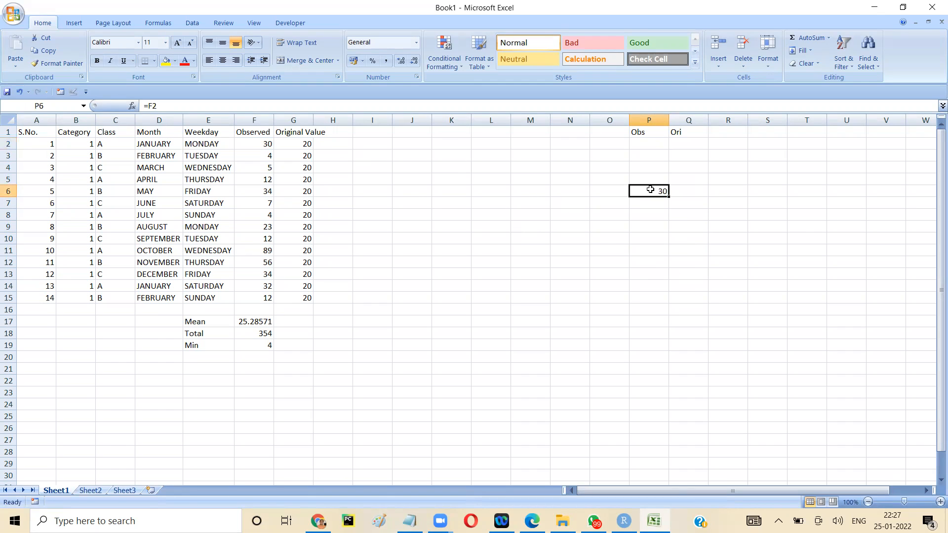
key(ctrl+c)
key(Down)
key(Down)
key(Down)
key(Down)
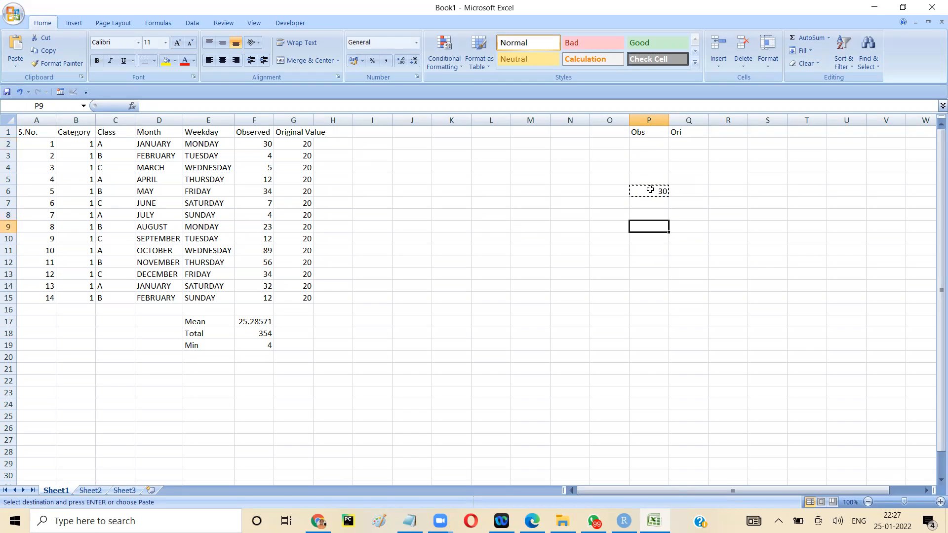
key(Down)
key(Down)
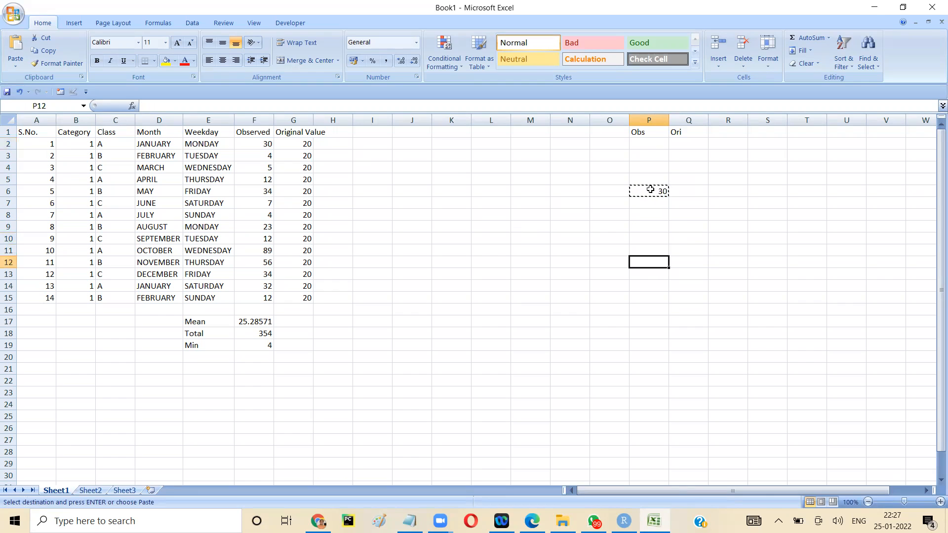
key(ctrl+v)
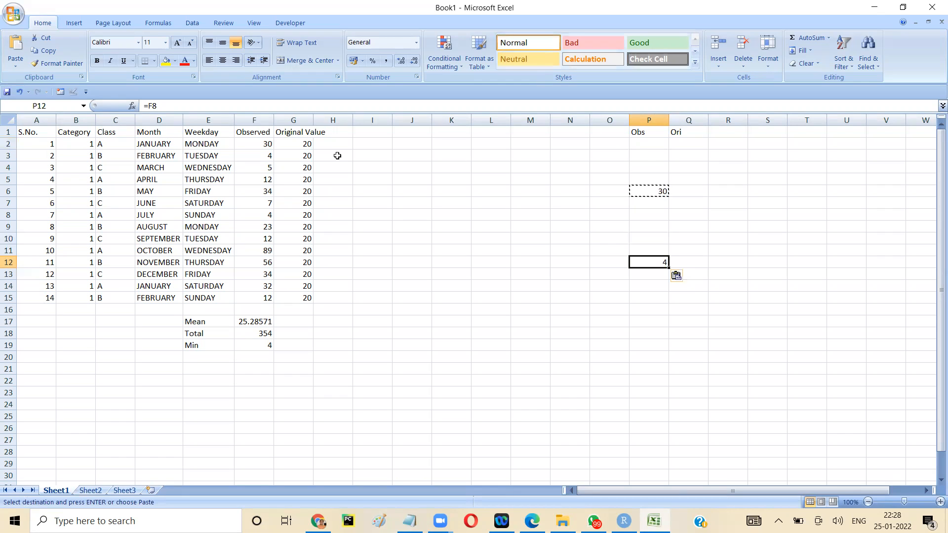
Add the heading Original2 in H1 and fill H2:H15 with the value 30.
click(329, 132)
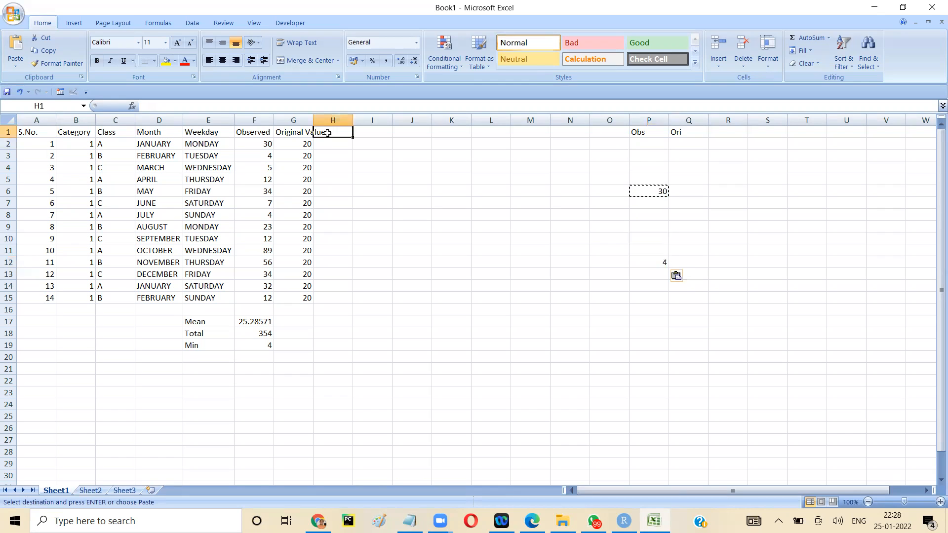
text(Origin)
text(2)
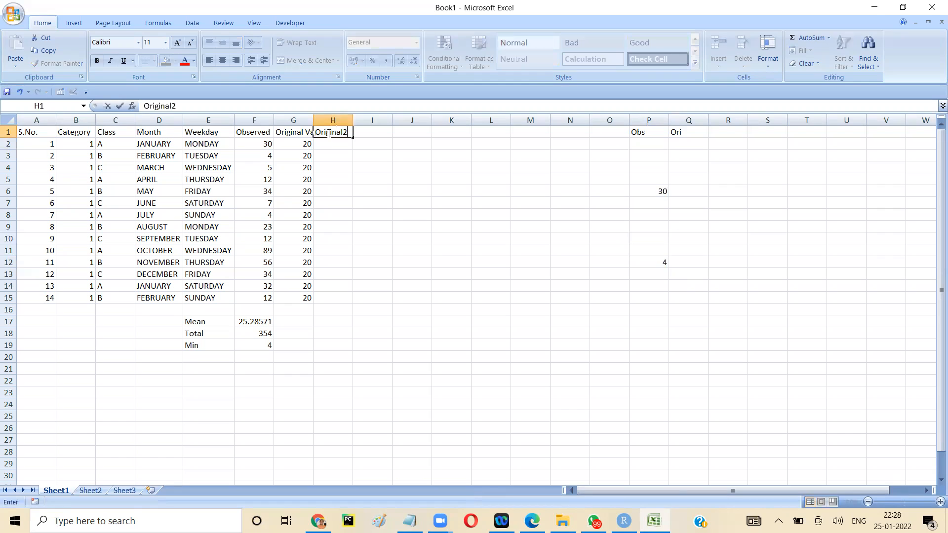
key(Return)
text(30)
key(Return)
click(333, 143)
mouse_move(344, 144)
mouse_down()
mouse_move(357, 147)
mouse_move(345, 145)
mouse_up()
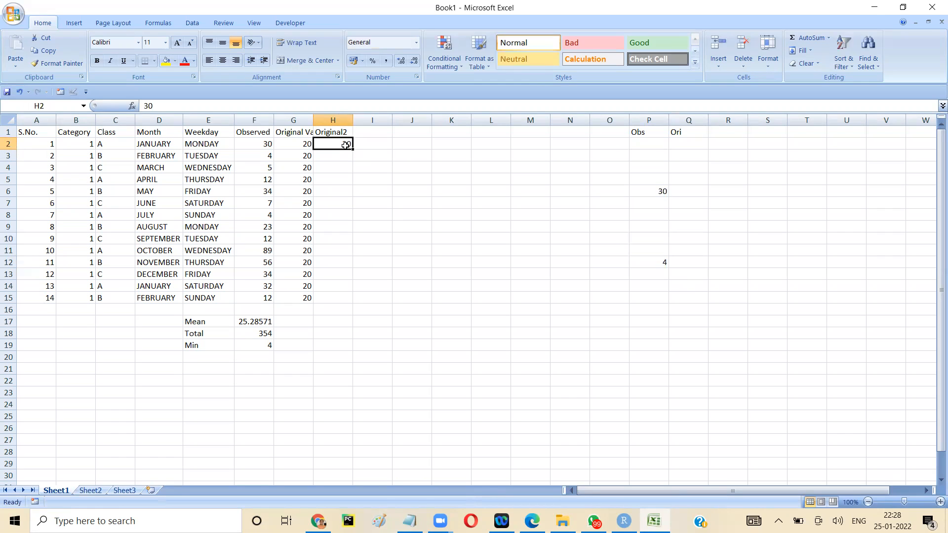
double_click(352, 149)
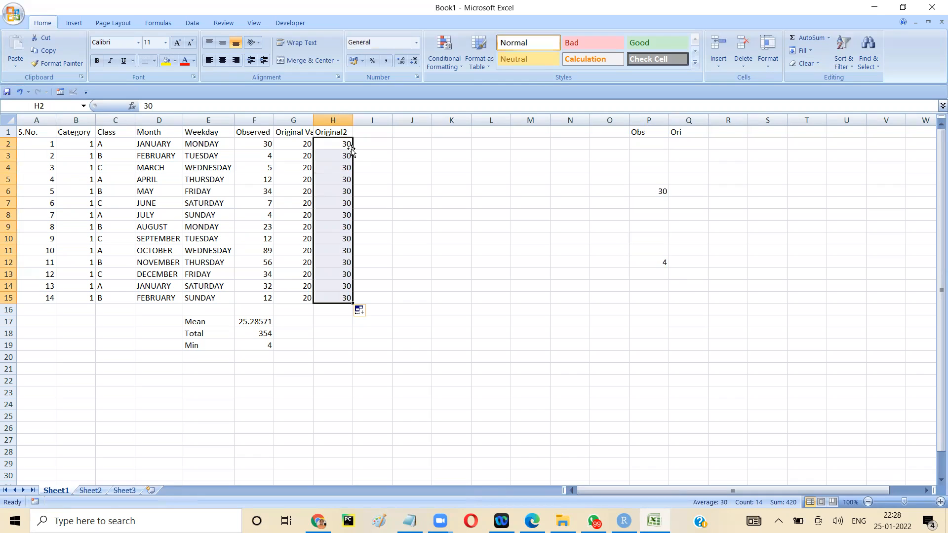
Copy the reference formula from P6 and paste it two columns across into R6.
click(641, 190)
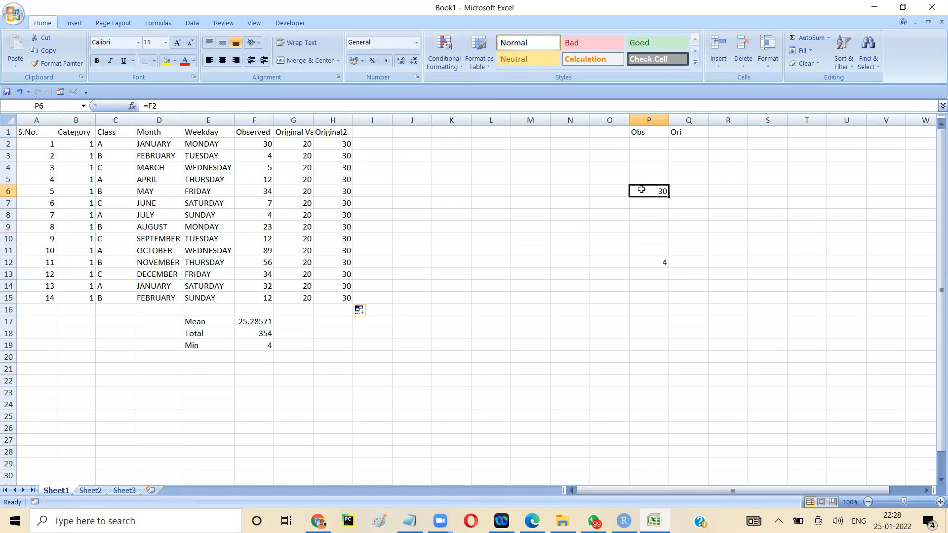
key(ctrl+c)
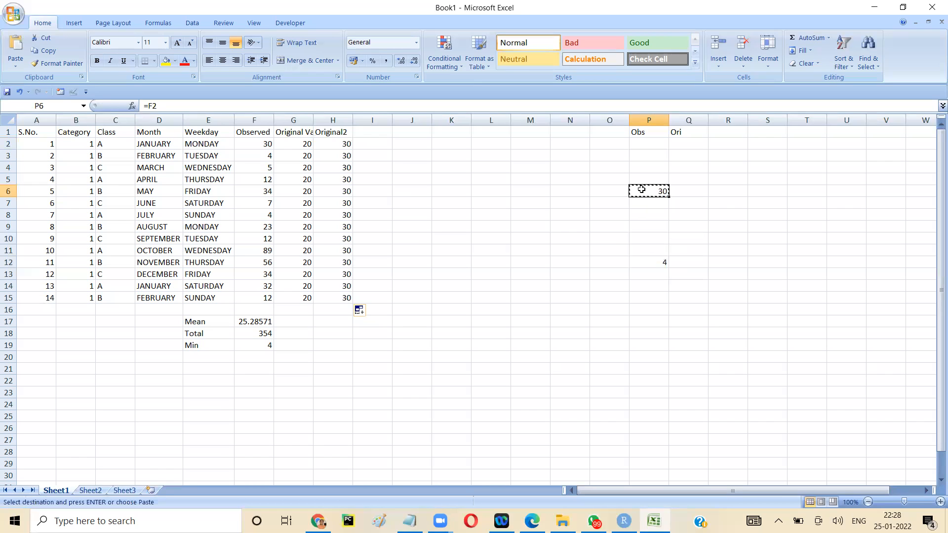
key(Right)
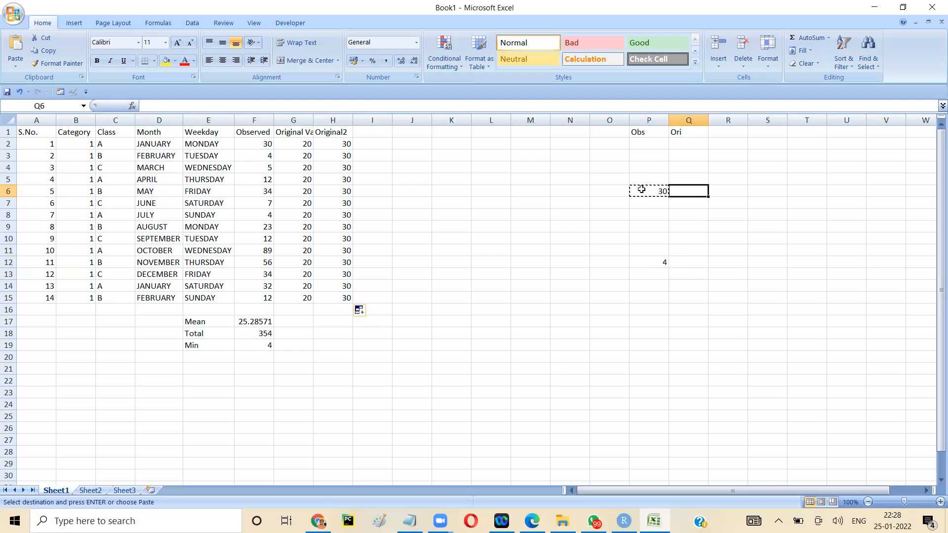
key(Right)
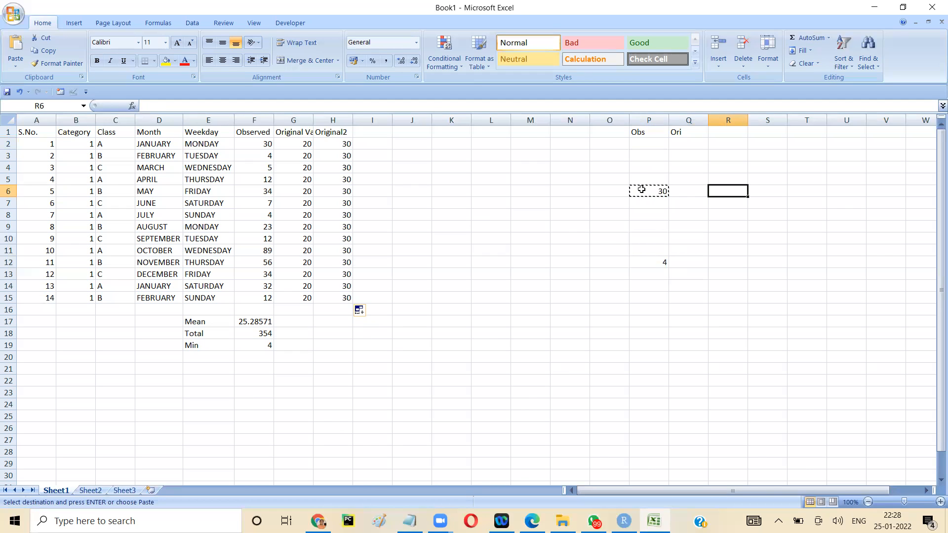
key(ctrl+v)
Paste the copied P6 formula into P5 directly above it and into O6 beside it.
click(648, 192)
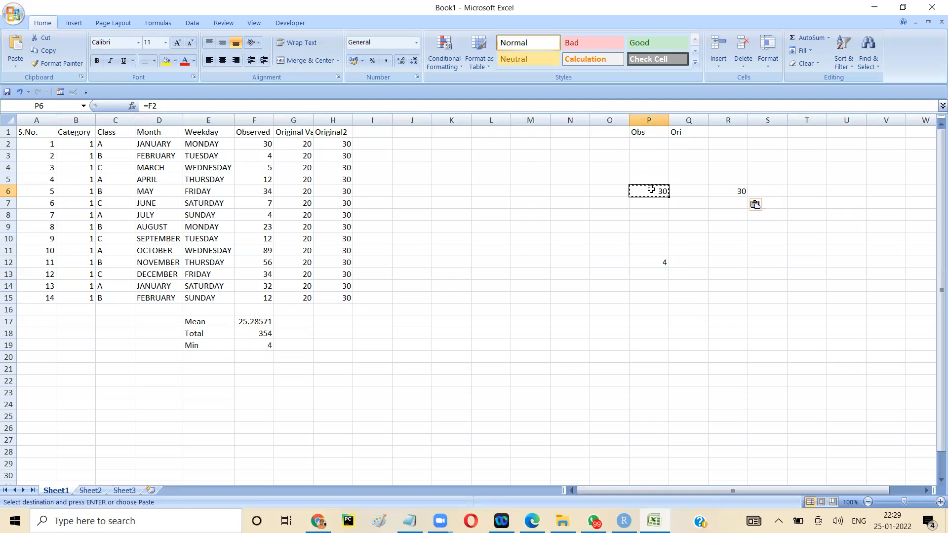
key(Up)
key(ctrl+v)
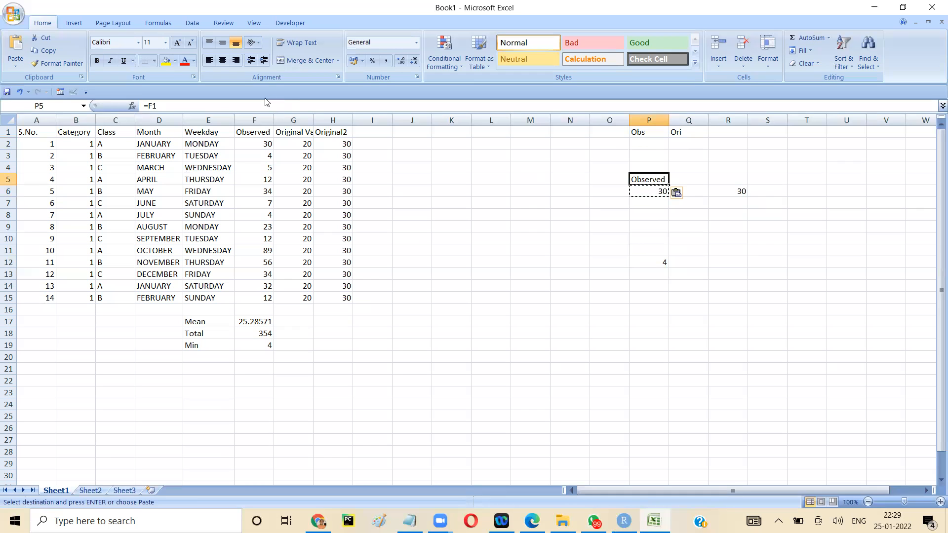
click(646, 191)
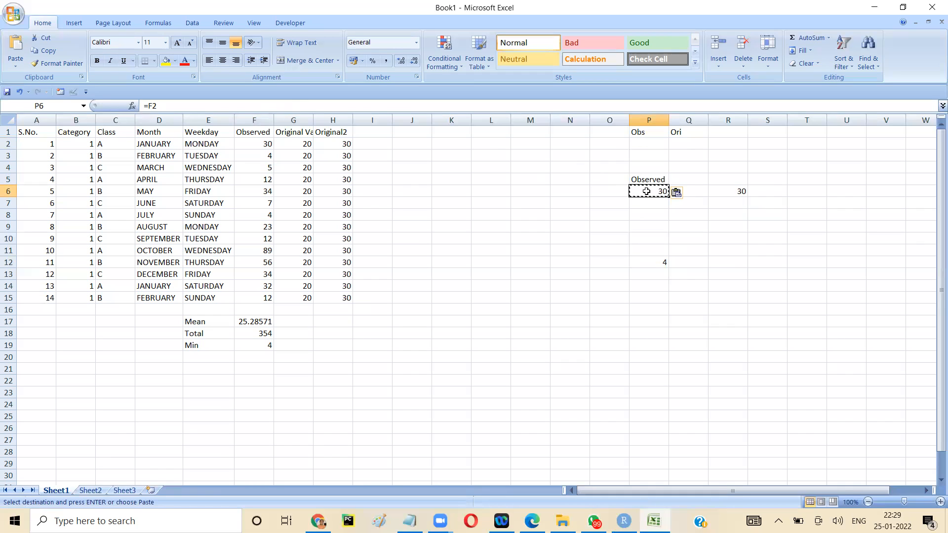
key(Left)
key(ctrl+v)
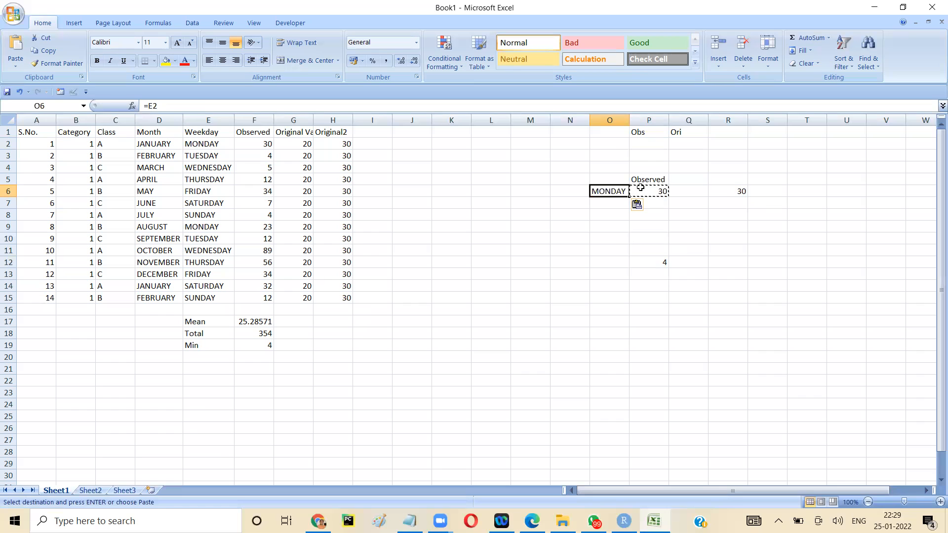
Clear the trial reference formulas from the range O3:T18.
click(608, 158)
drag(608, 158, 819, 328)
key(Delete)
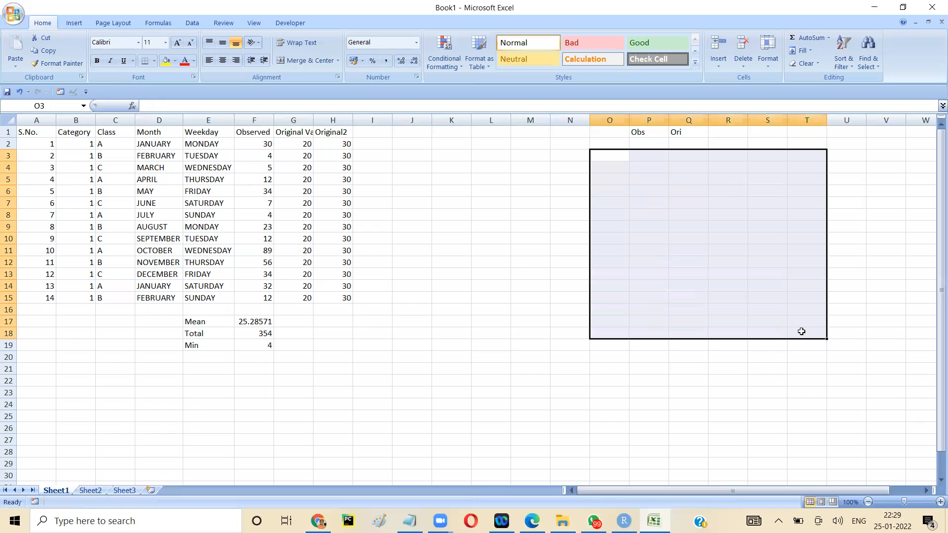
Link P2 under the Obs heading to the first Observed value with =F2.
click(646, 142)
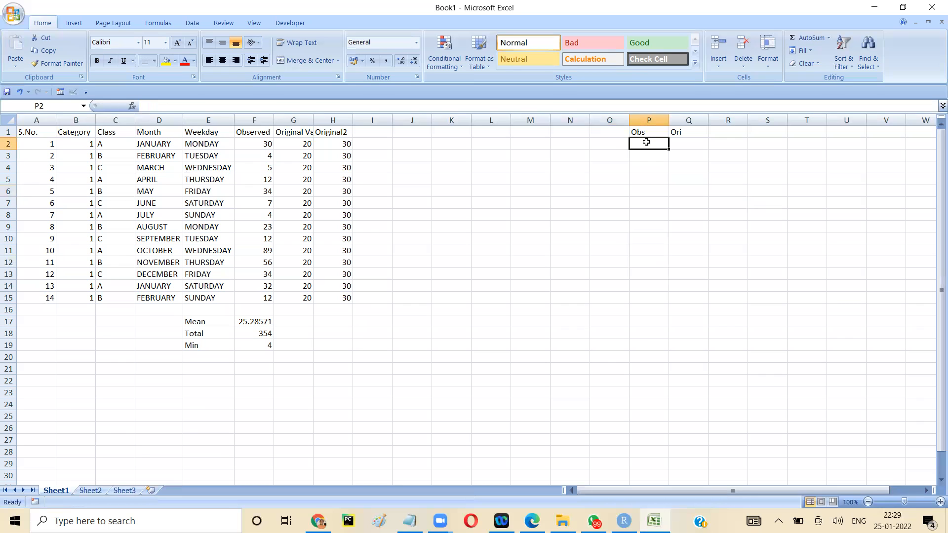
text(=)
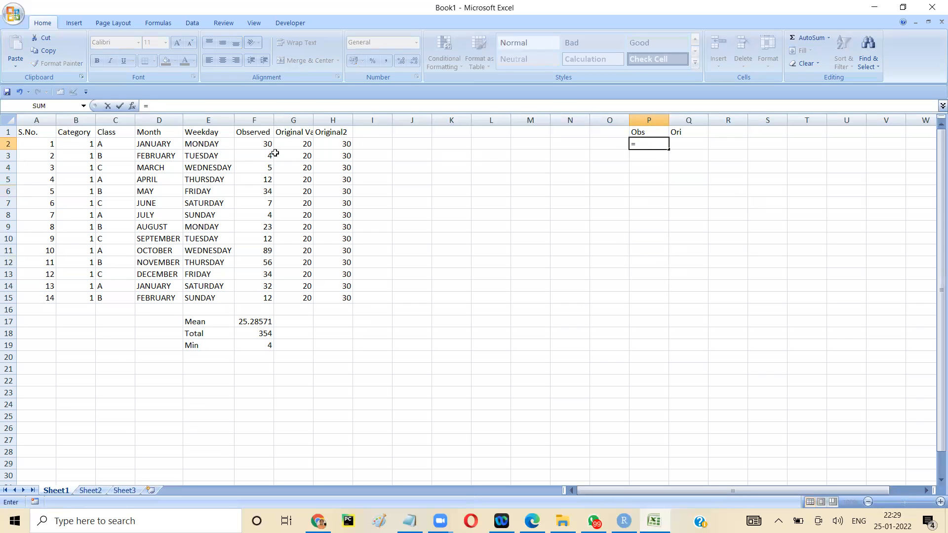
click(259, 144)
key(Return)
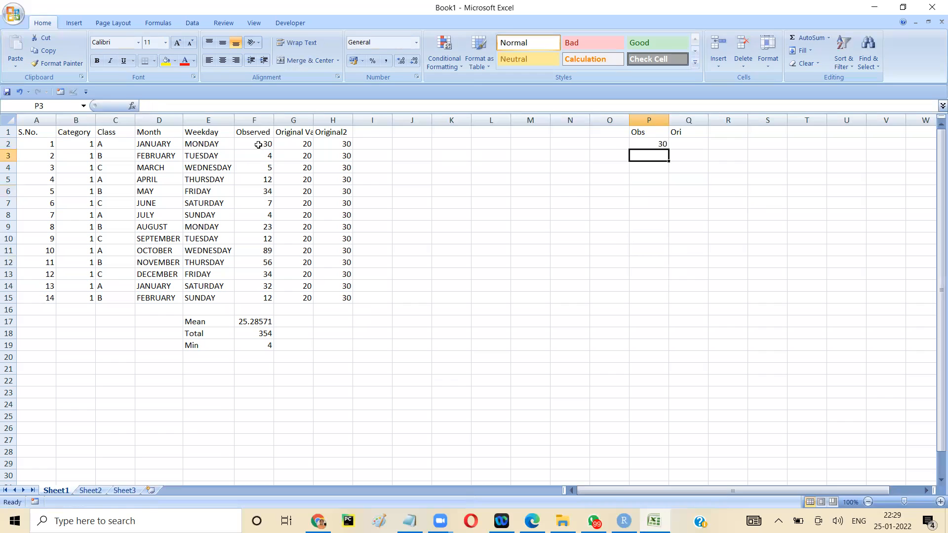
click(646, 142)
key(Down)
key(Down)
key(Down)
key(Down)
key(Down)
key(Down)
key(Down)
key(Right)
key(Right)
key(Right)
key(Right)
key(Right)
key(Right)
key(Left)
key(Left)
key(Left)
key(Left)
key(Left)
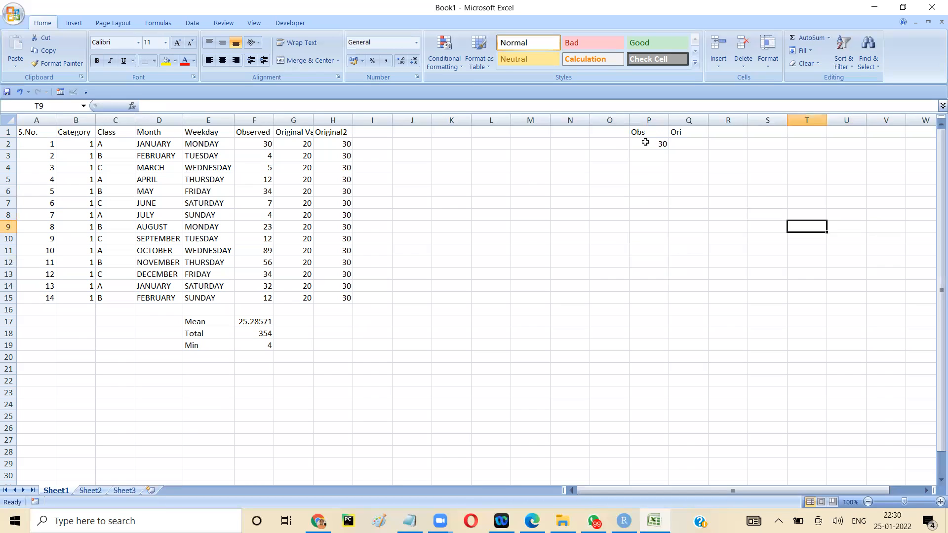
key(Up)
key(Up)
key(Up)
key(Up)
key(Up)
key(Up)
key(Up)
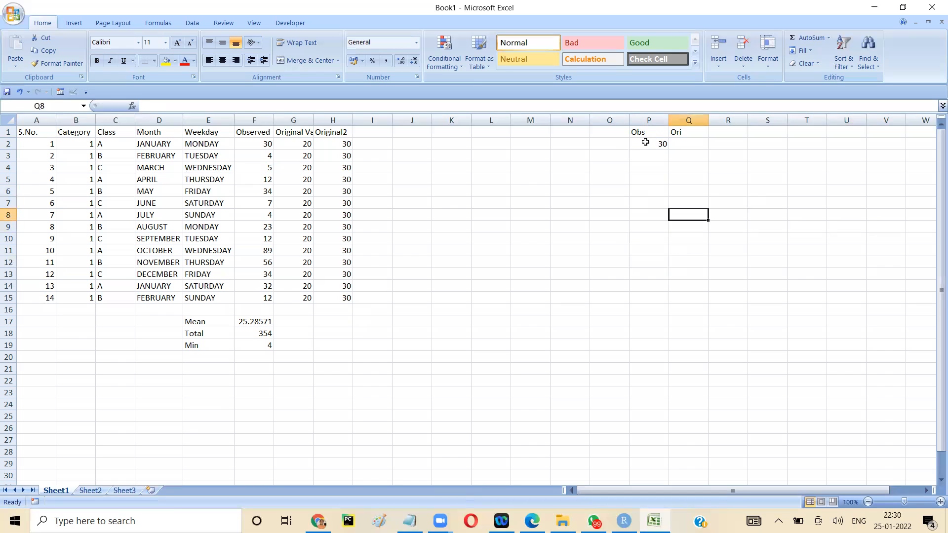
Change the formula in P2 to the absolute reference =$F$2.
key(Left)
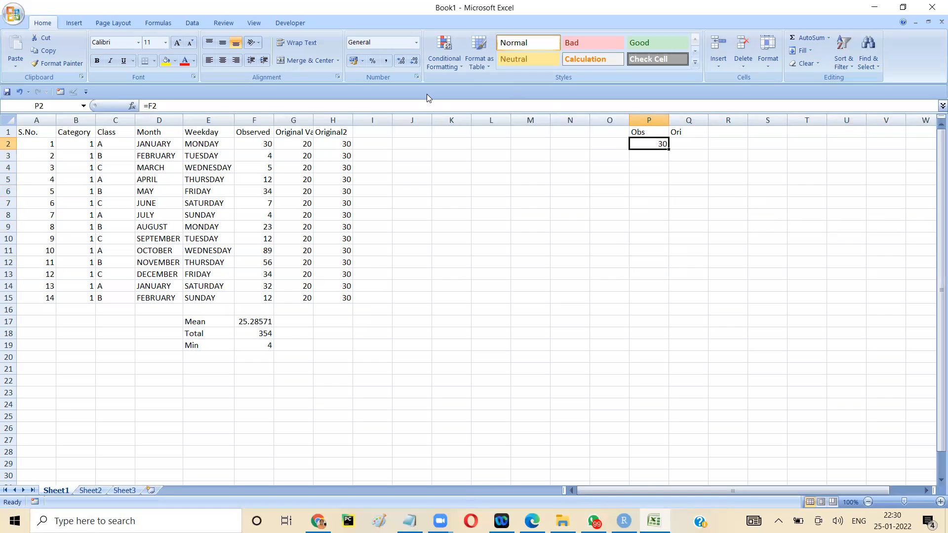
click(149, 106)
text($)
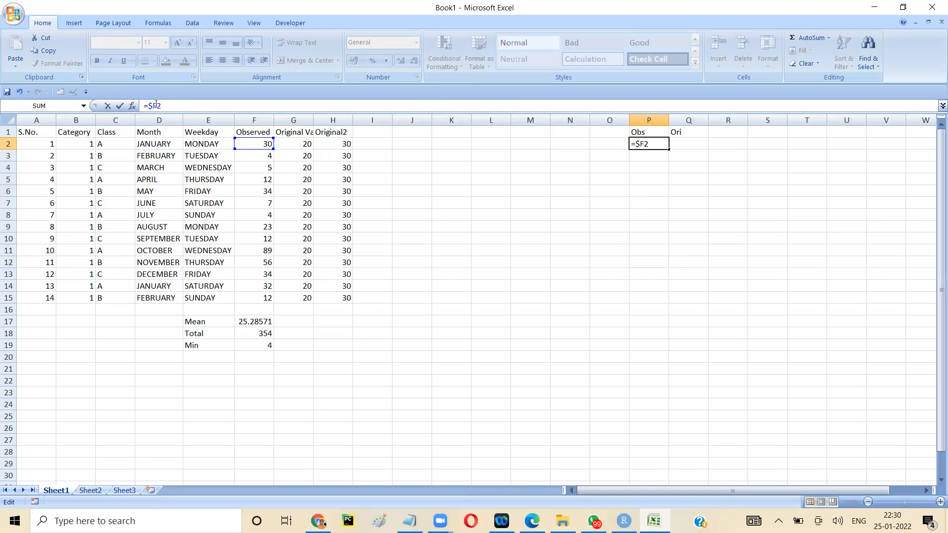
click(156, 106)
text($)
key(Return)
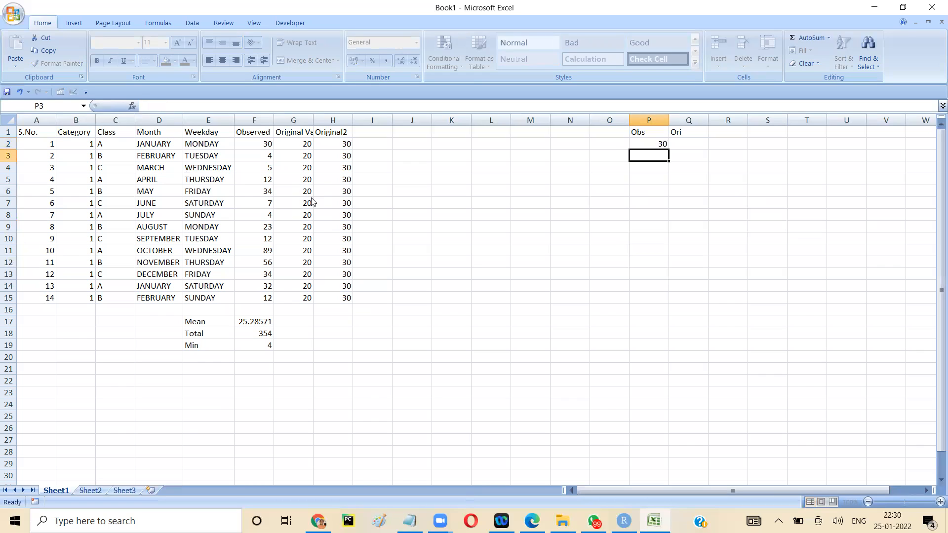
Copy the absolute-reference formula from P2 into each cell of P3:P9.
key(Up)
key(ctrl+c)
key(Down)
key(ctrl+v)
key(Down)
key(ctrl+v)
key(Down)
key(ctrl+v)
key(Down)
key(ctrl+v)
key(Down)
key(ctrl+v)
key(Down)
key(ctrl+v)
key(Down)
key(ctrl+v)
Paste the copied P2 formula into each cell of Q2:Q9 under the Ori heading.
key(Up)
key(Up)
key(Up)
key(Up)
key(Up)
key(Up)
key(Up)
key(Up)
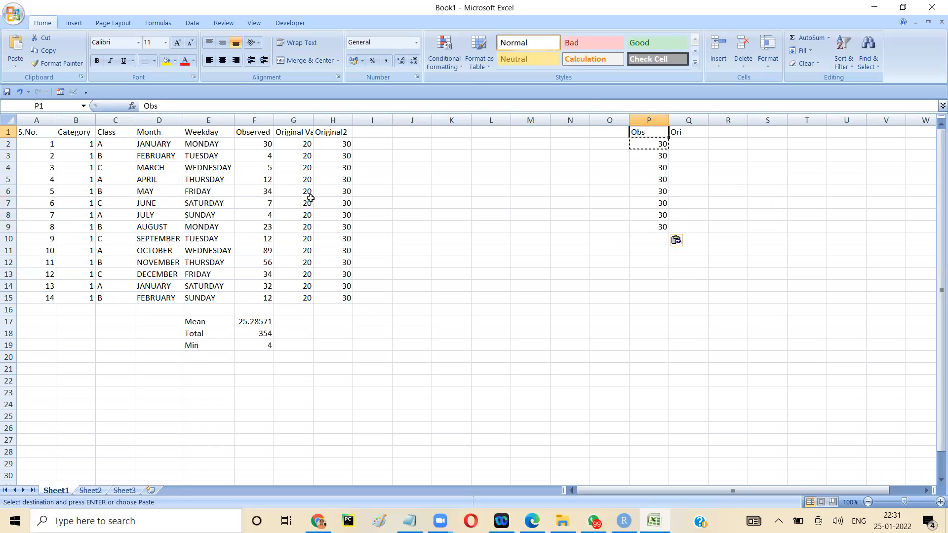
key(Right)
key(Down)
key(ctrl+v)
key(Down)
key(ctrl+v)
key(Down)
key(ctrl+v)
key(Down)
key(ctrl+v)
key(Down)
key(ctrl+v)
key(Down)
key(ctrl+v)
key(Down)
key(ctrl+v)
key(Down)
key(ctrl+v)
Paste the copied P2 formula into each cell of R2:R9.
key(Right)
key(ctrl+v)
key(Up)
key(ctrl+v)
key(Up)
key(ctrl+v)
key(Up)
key(ctrl+v)
key(Up)
key(ctrl+v)
key(Up)
key(ctrl+v)
key(Up)
key(ctrl+v)
key(Up)
key(ctrl+v)
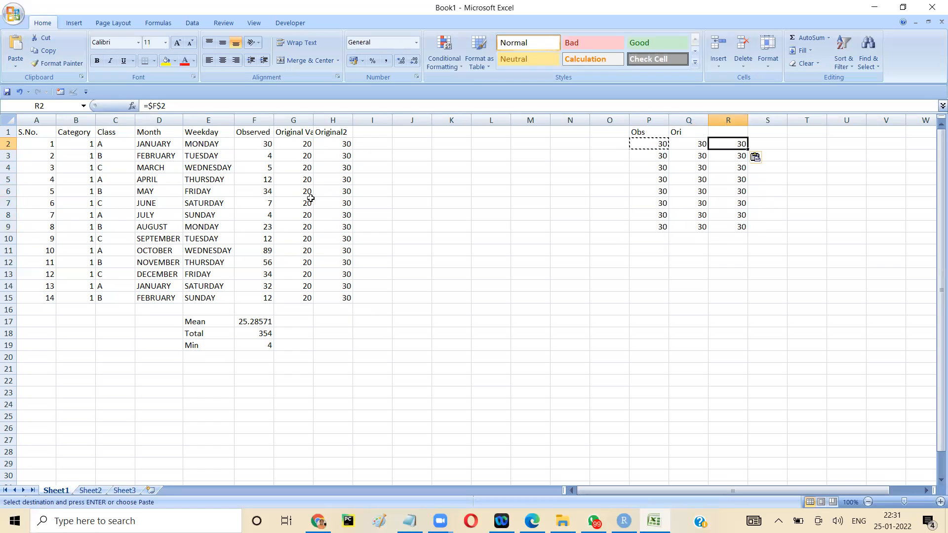
Set the first Observed value in F2 to 60 and inspect a linked formula in the Ori column.
click(660, 158)
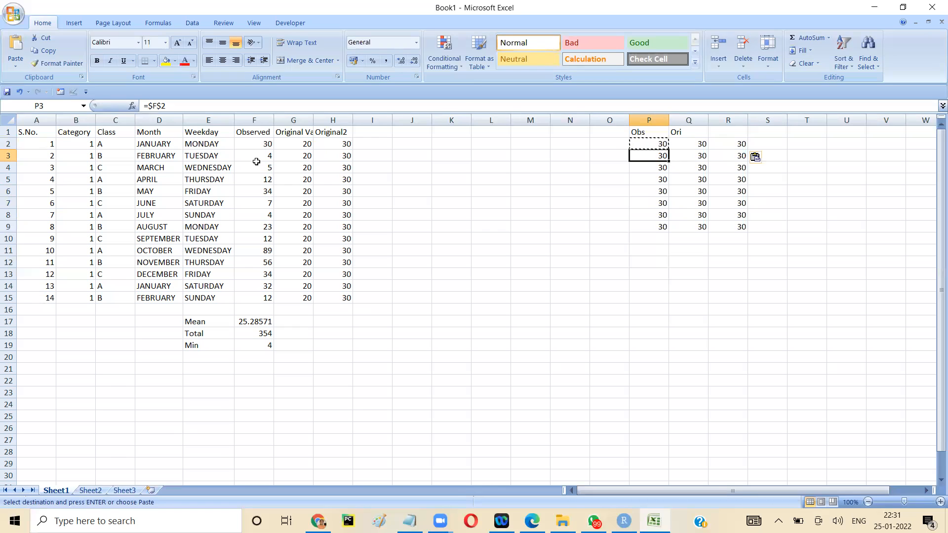
click(258, 144)
text(60)
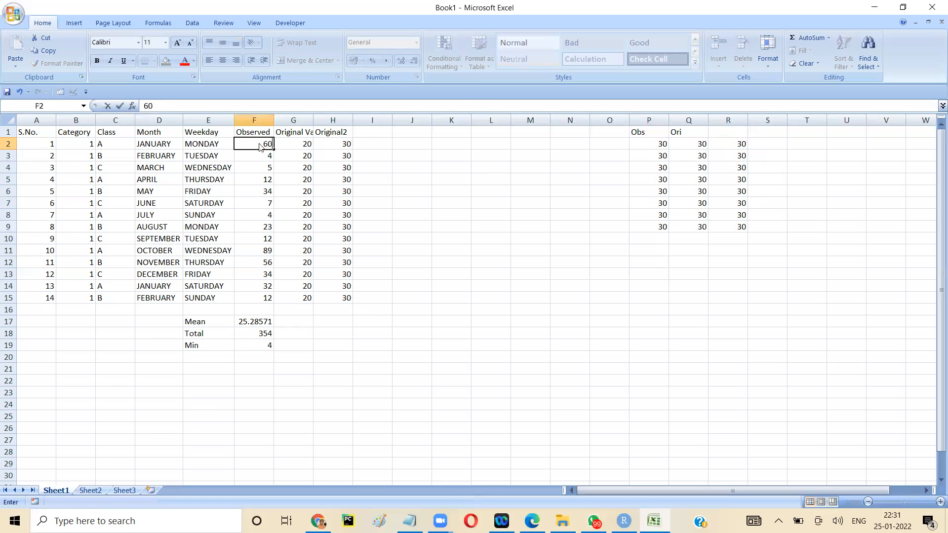
key(Return)
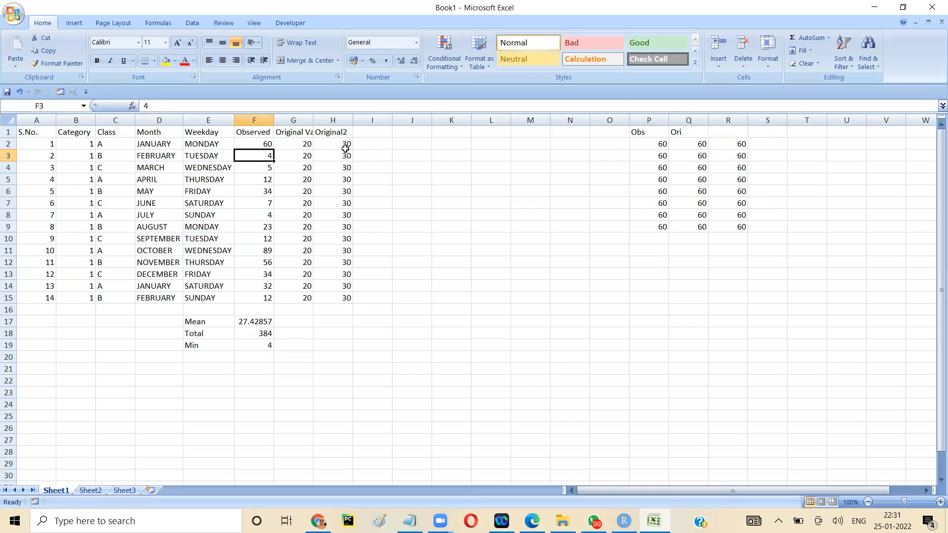
click(702, 166)
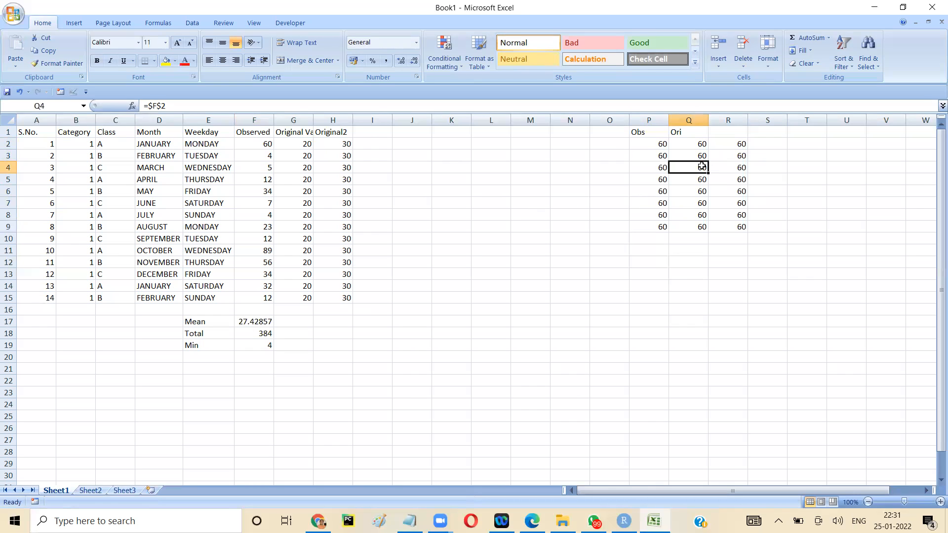
Copy the range F2:H4 and paste only its values into the block starting at P13.
click(251, 179)
drag(261, 136, 296, 174)
double_click(257, 144)
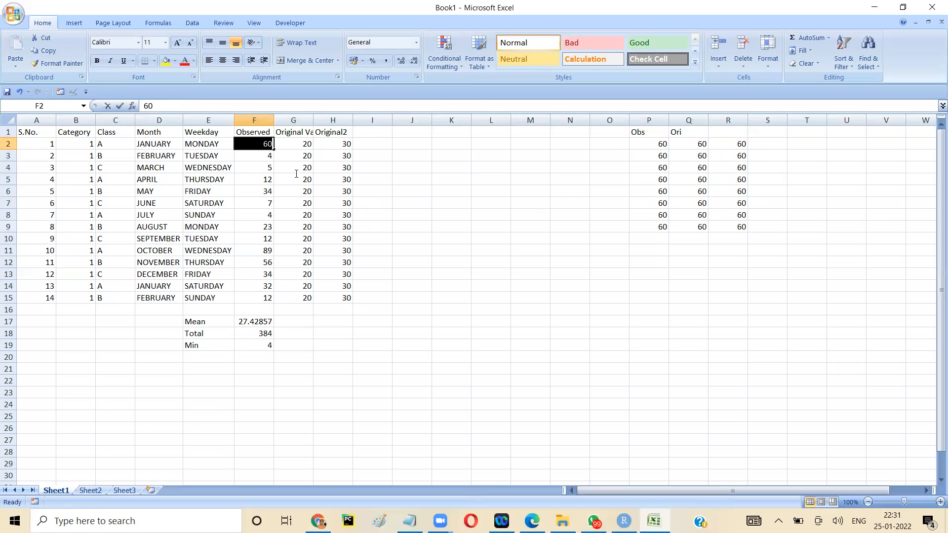
click(342, 164)
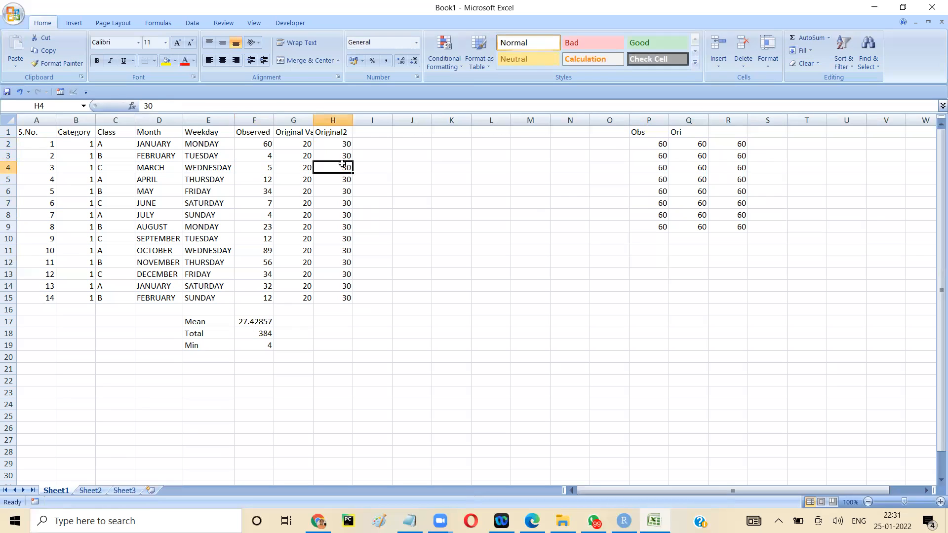
key(shift+Up)
key(shift+Up)
key(shift+Left)
key(shift+Left)
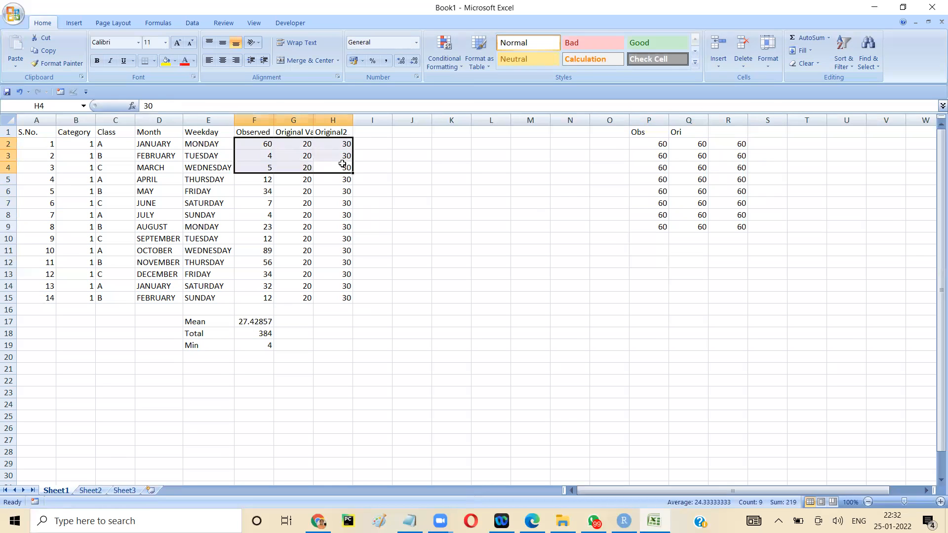
key(ctrl+c)
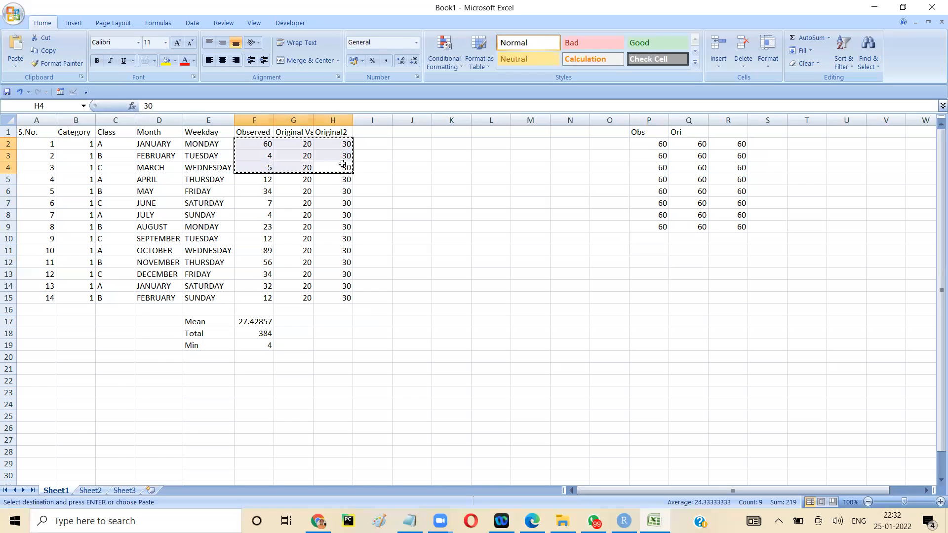
click(630, 272)
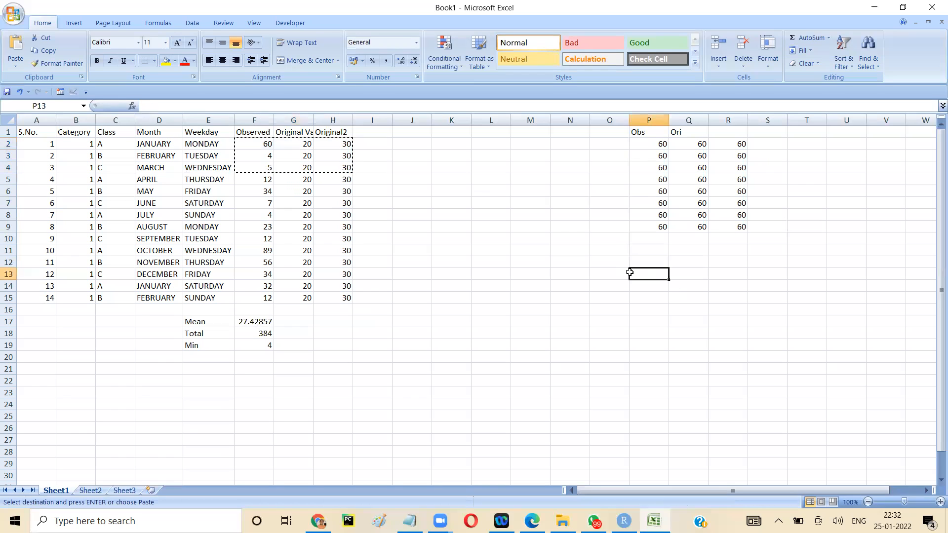
click(14, 69)
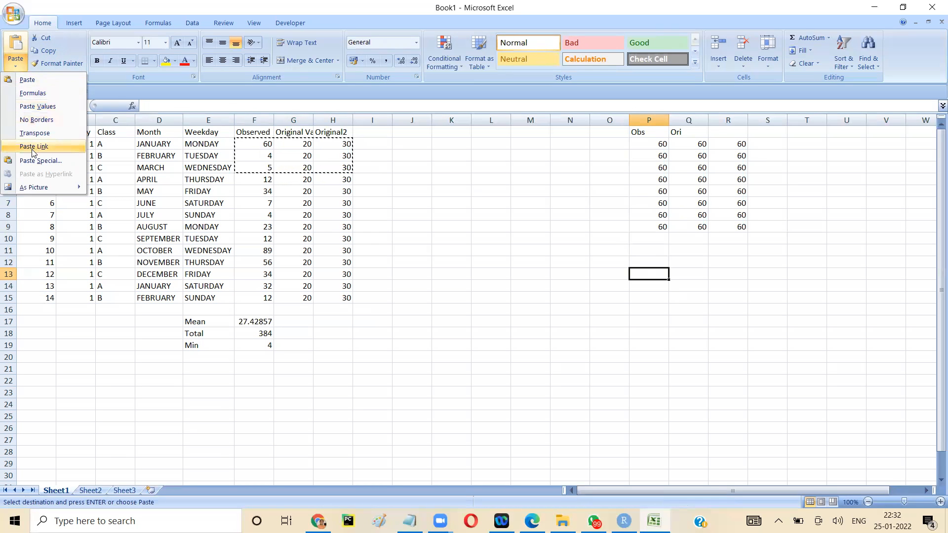
click(36, 107)
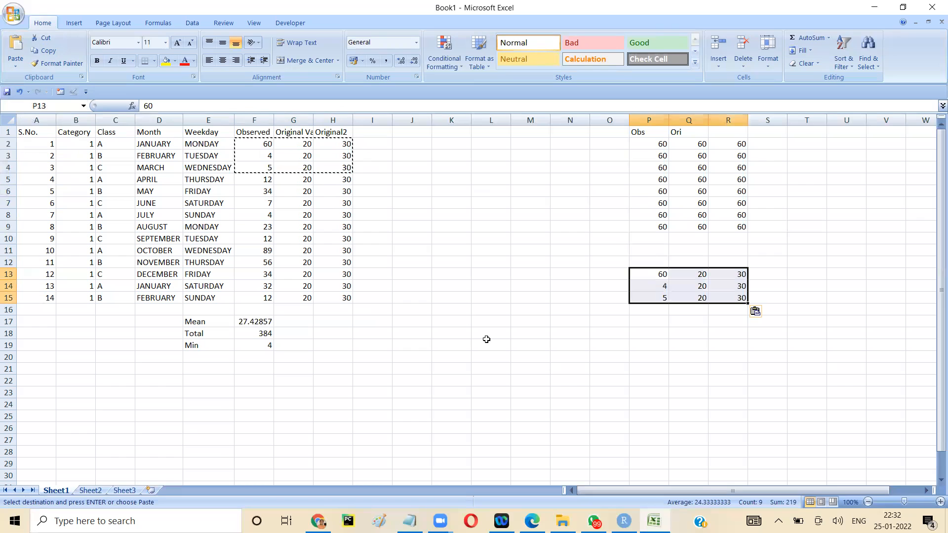
Check the contents of the pasted block P13:R15 and set the first Observed value in F2 to 50.
click(649, 274)
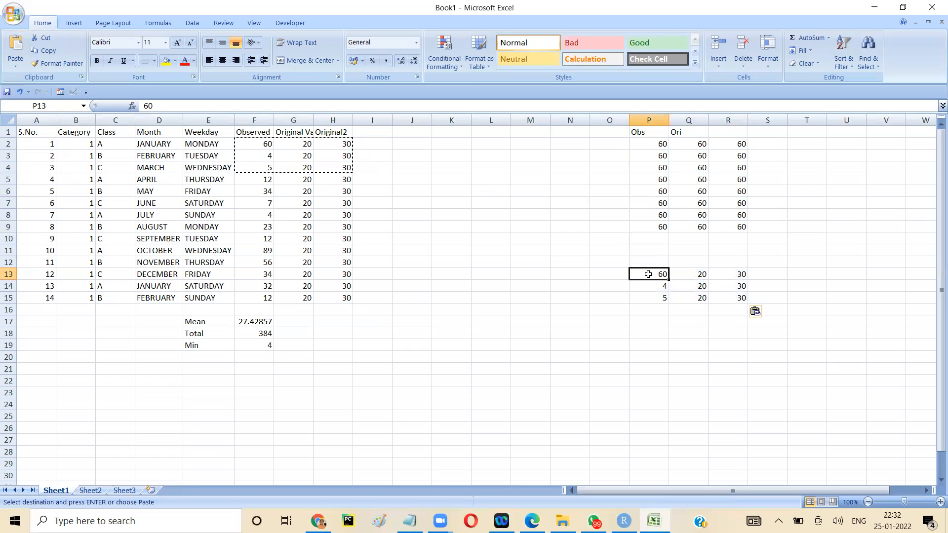
key(Down)
key(Down)
key(Right)
key(Right)
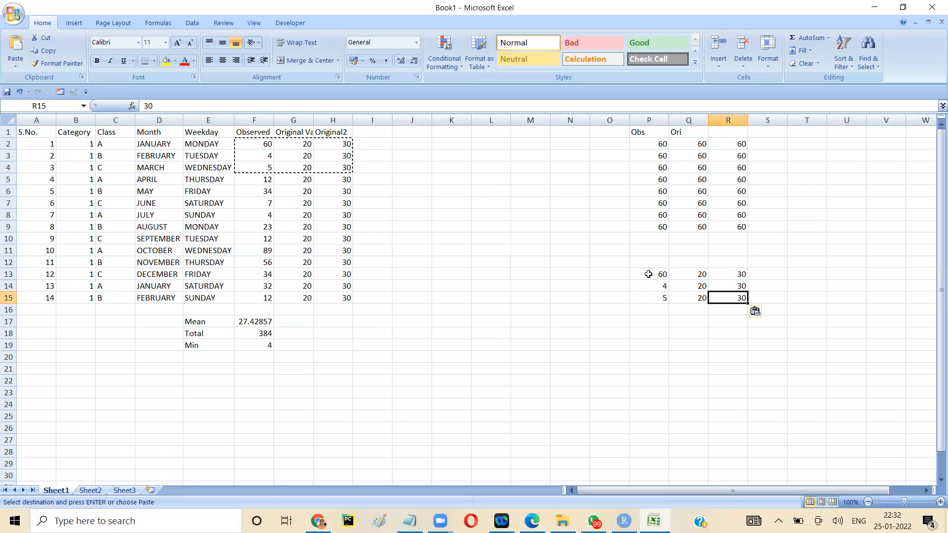
click(266, 143)
text(5)
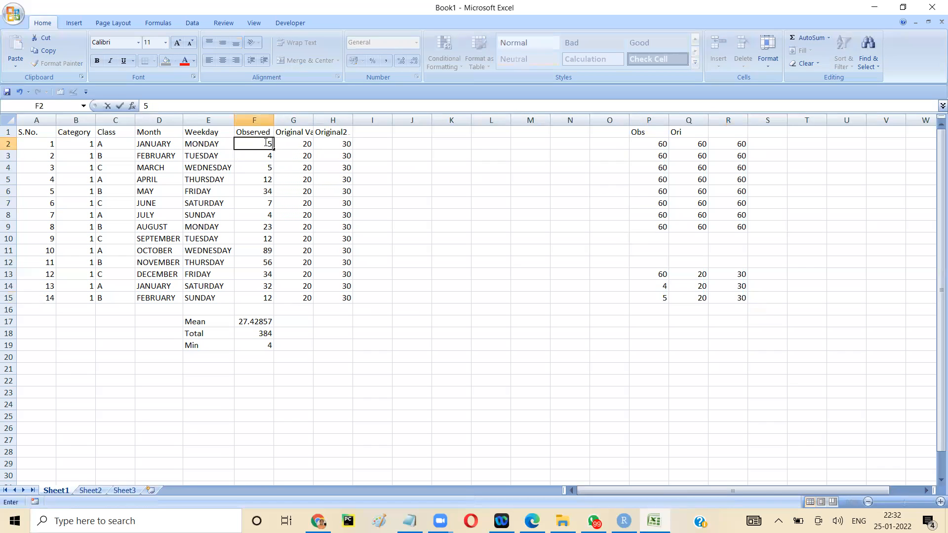
key(Return)
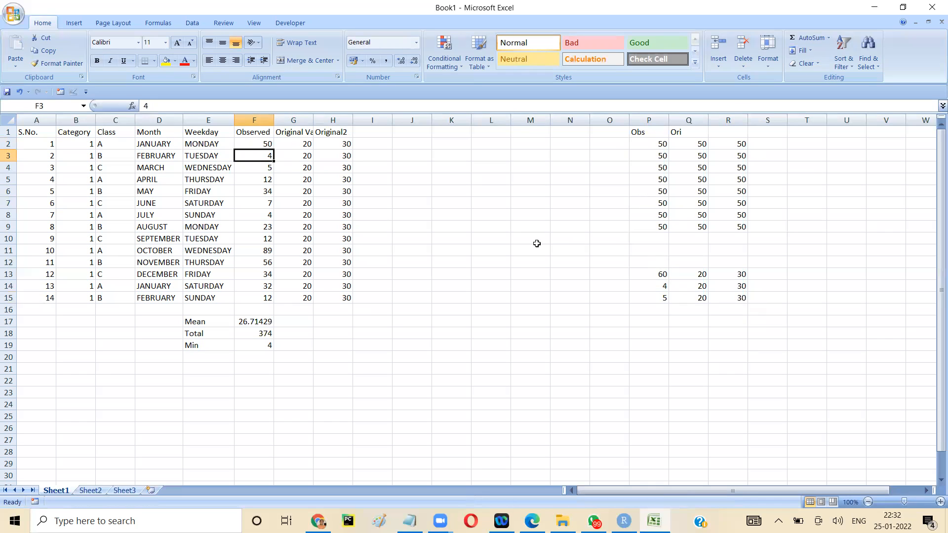
Copy the range F2:H6 and paste it as formulas into the block starting at P19.
drag(253, 144, 337, 192)
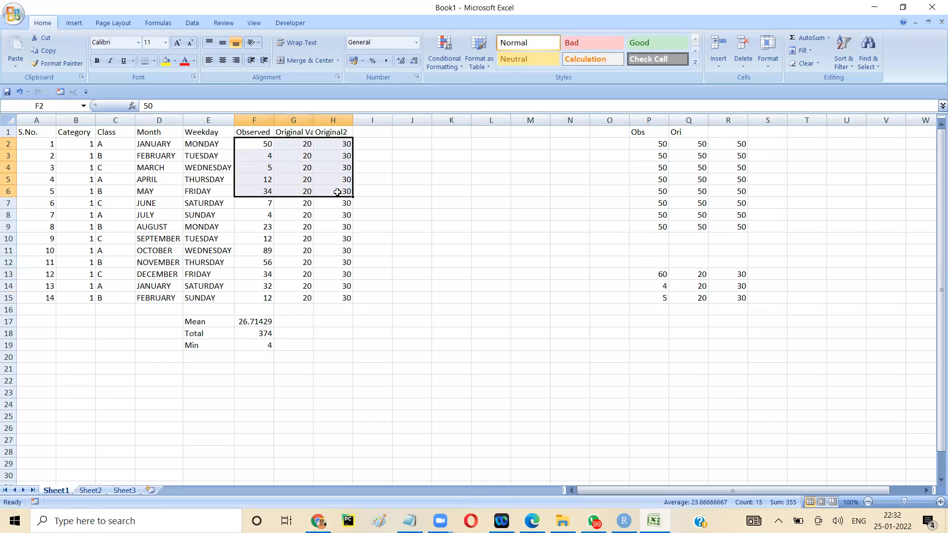
key(ctrl+c)
click(659, 344)
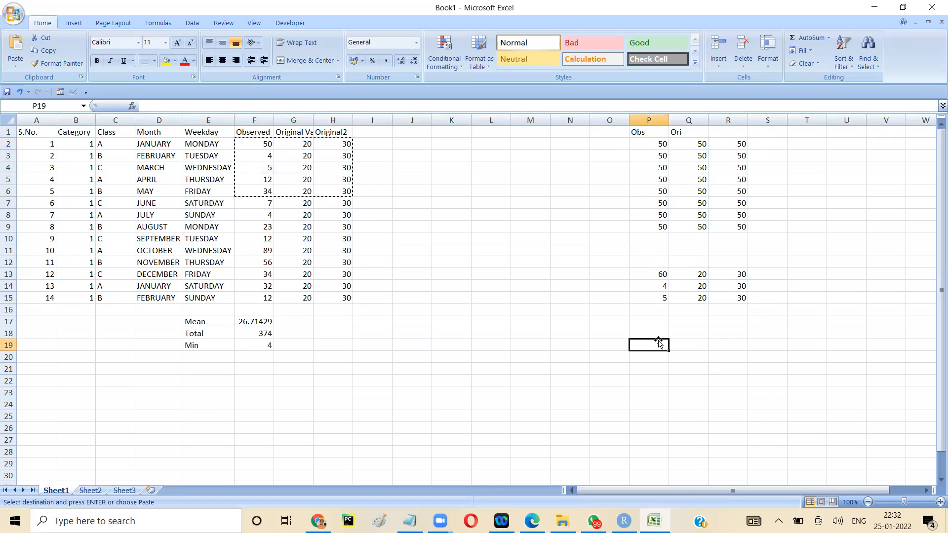
click(18, 64)
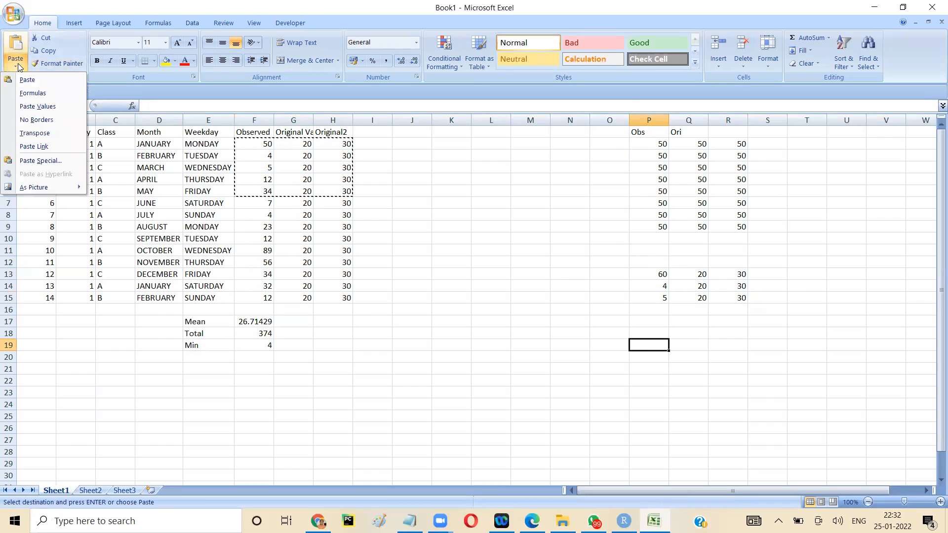
click(23, 95)
click(664, 359)
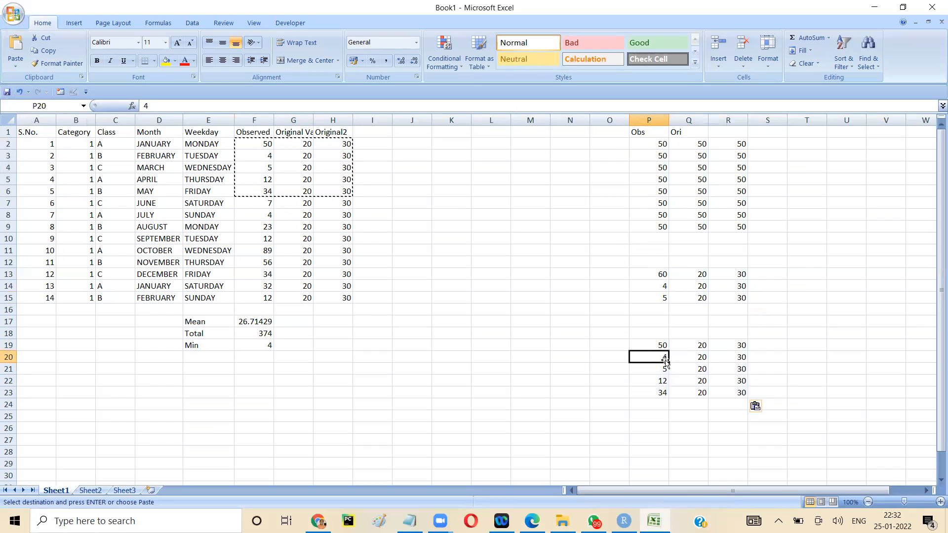
Clear the contents of the pasted block P19:R23.
click(659, 344)
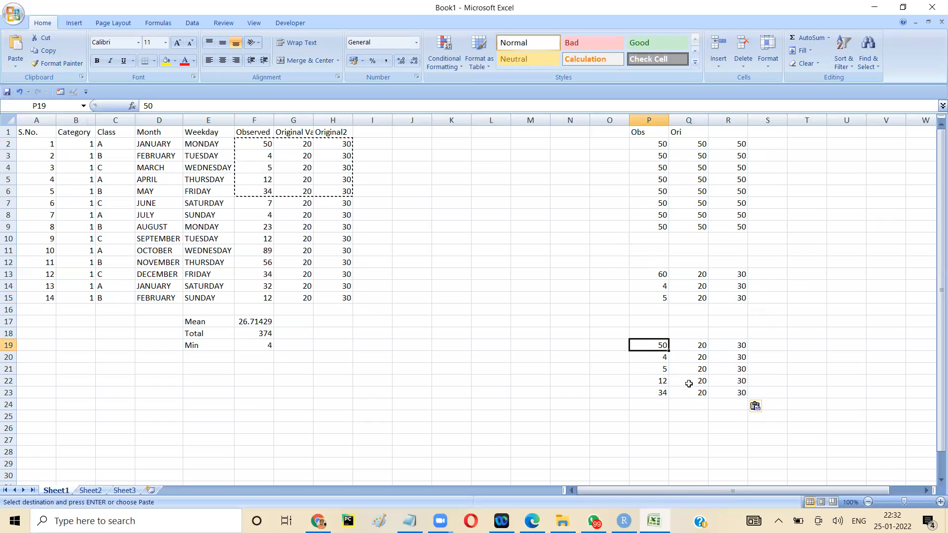
key(shift+Down)
key(shift+Down)
key(shift+Down)
key(shift+Down)
key(shift+Right)
key(shift+Right)
key(shift+Right)
key(shift+Left)
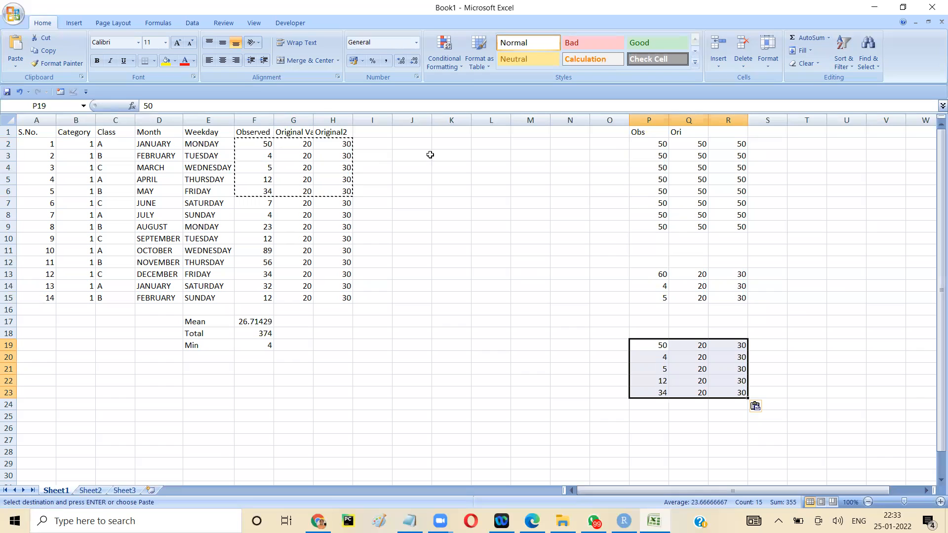
key(Delete)
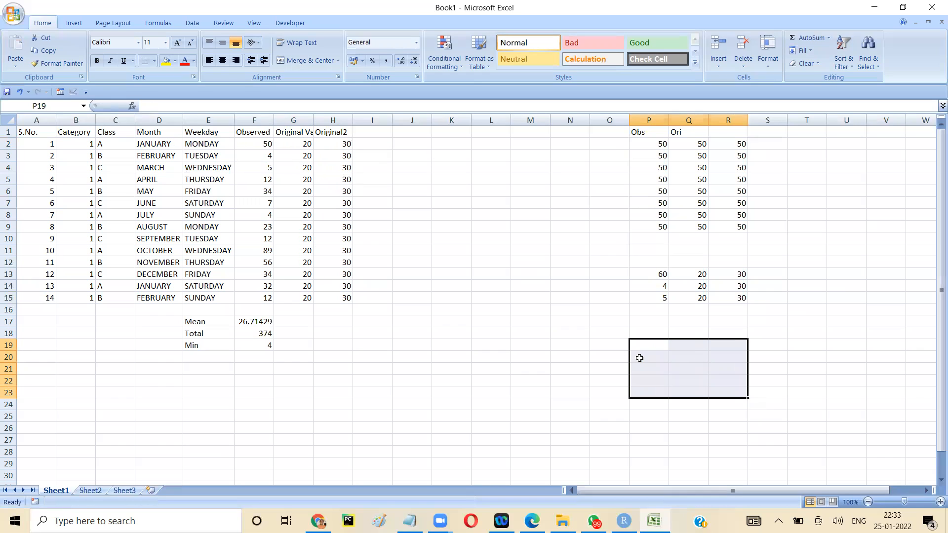
Copy the range F2:H7 and paste it as formulas into the block starting at P19.
click(260, 319)
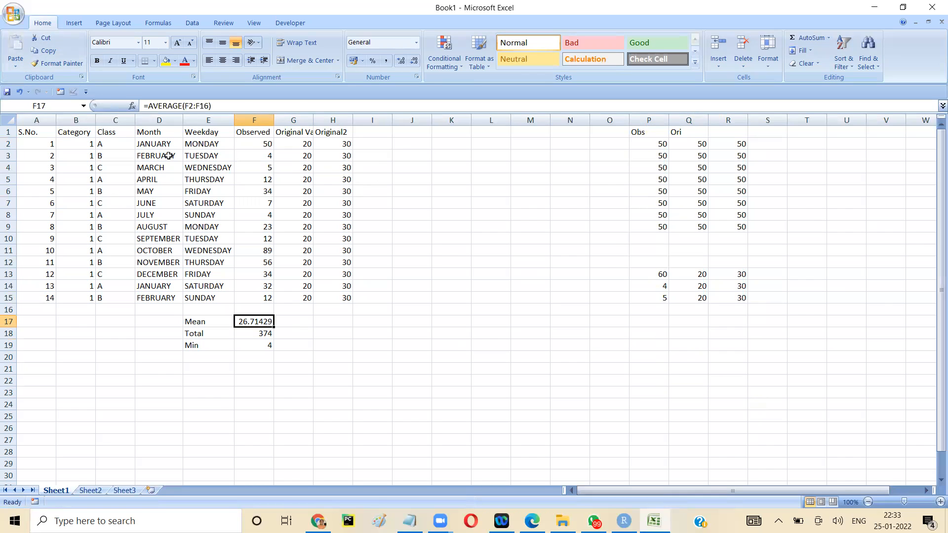
right_click(267, 143)
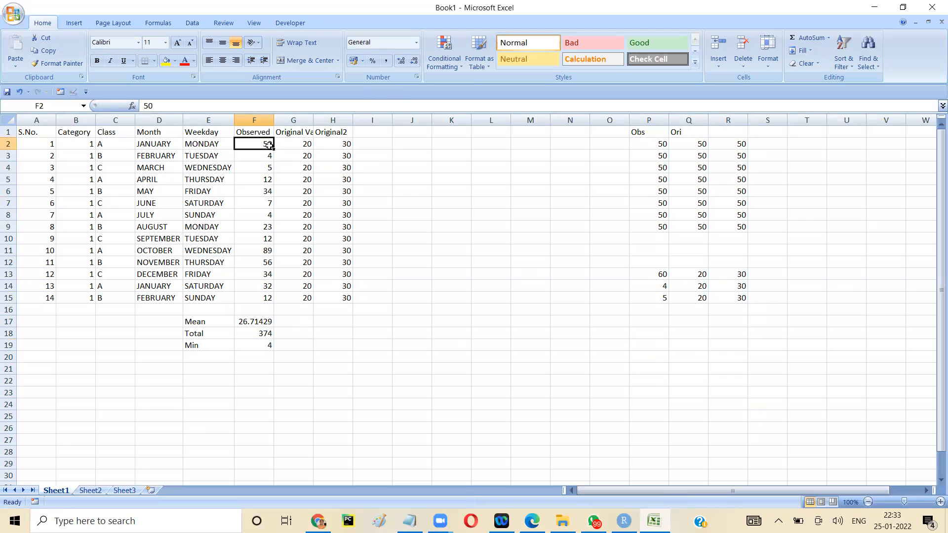
click(365, 207)
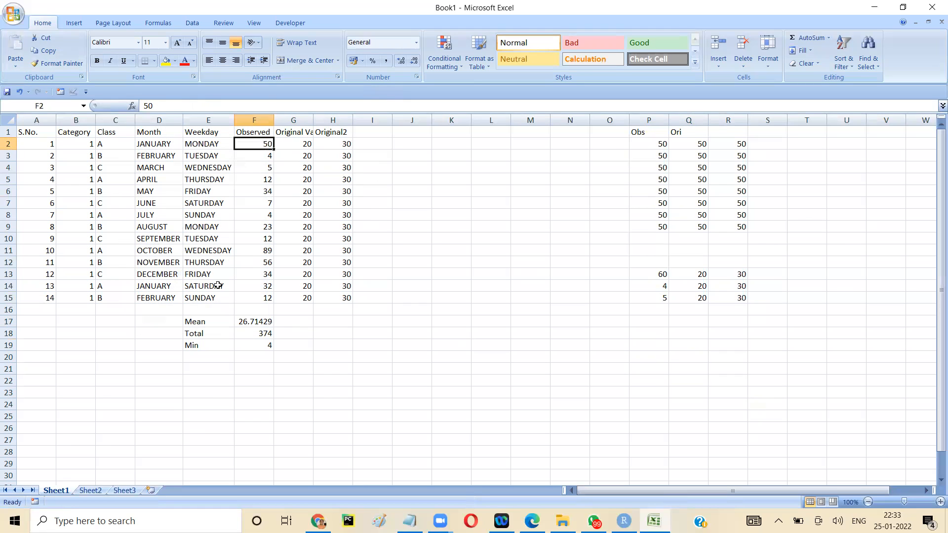
shift+click(346, 201)
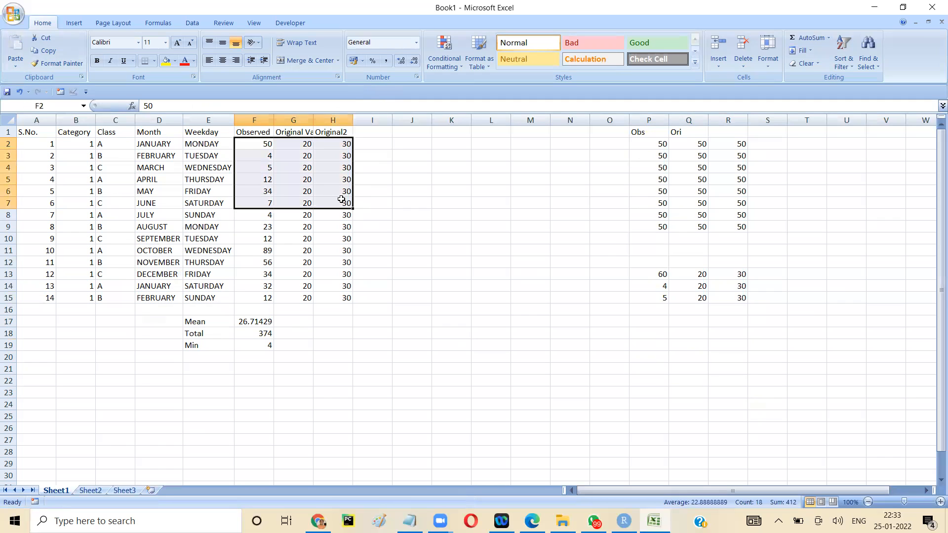
key(ctrl+c)
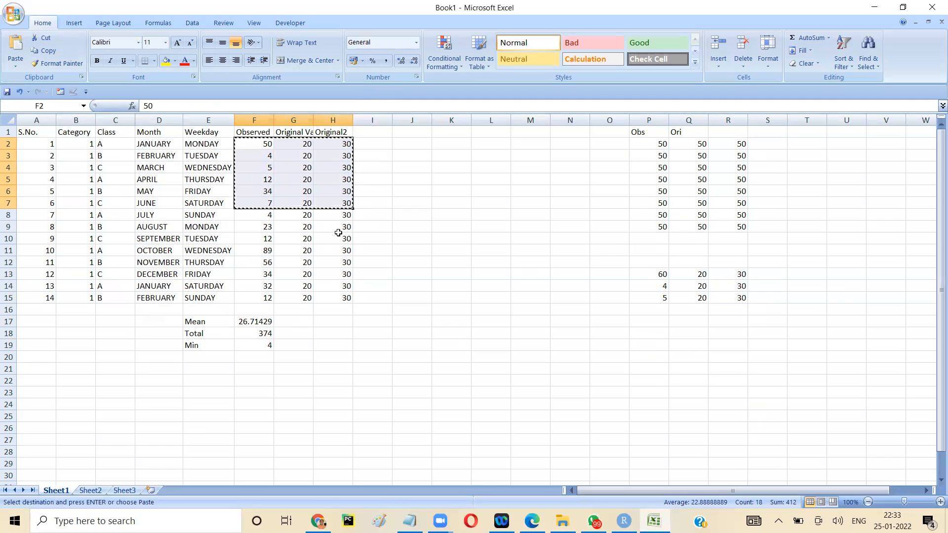
click(660, 344)
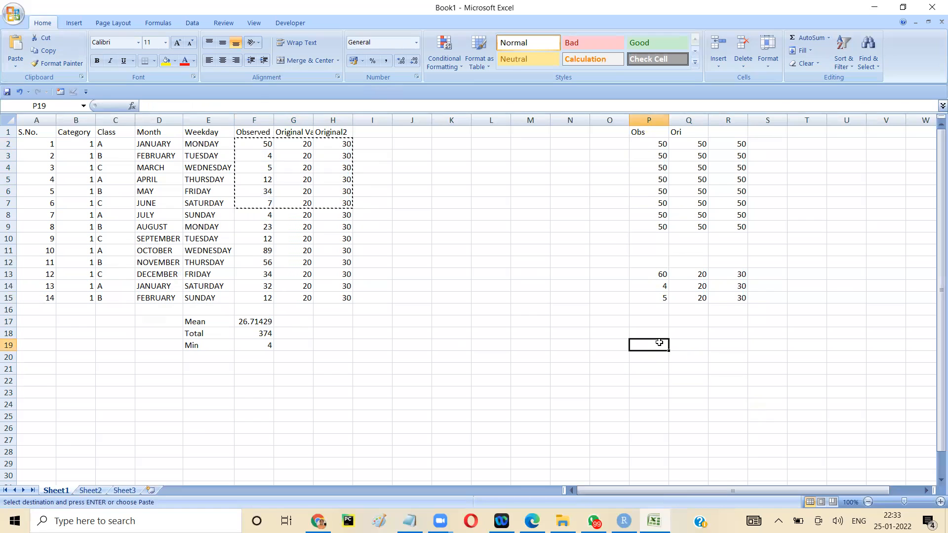
click(16, 66)
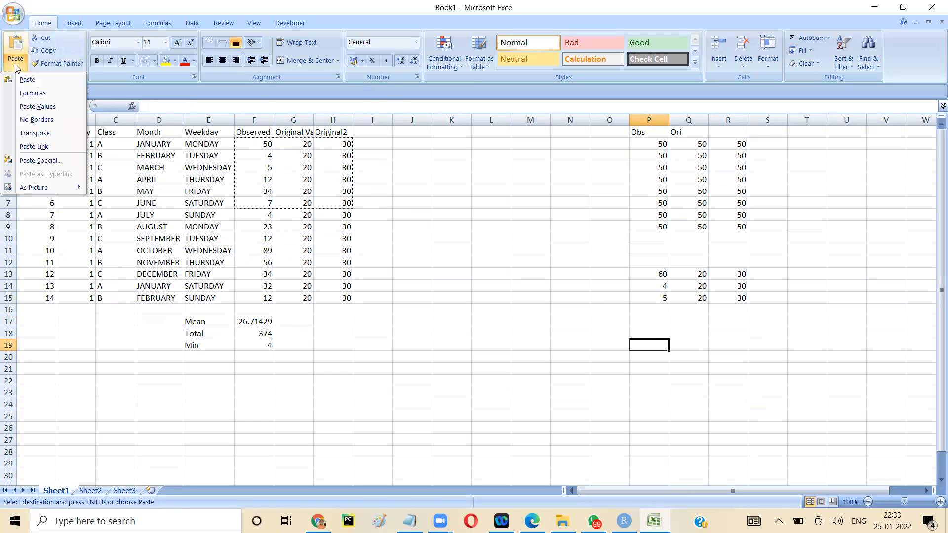
click(25, 93)
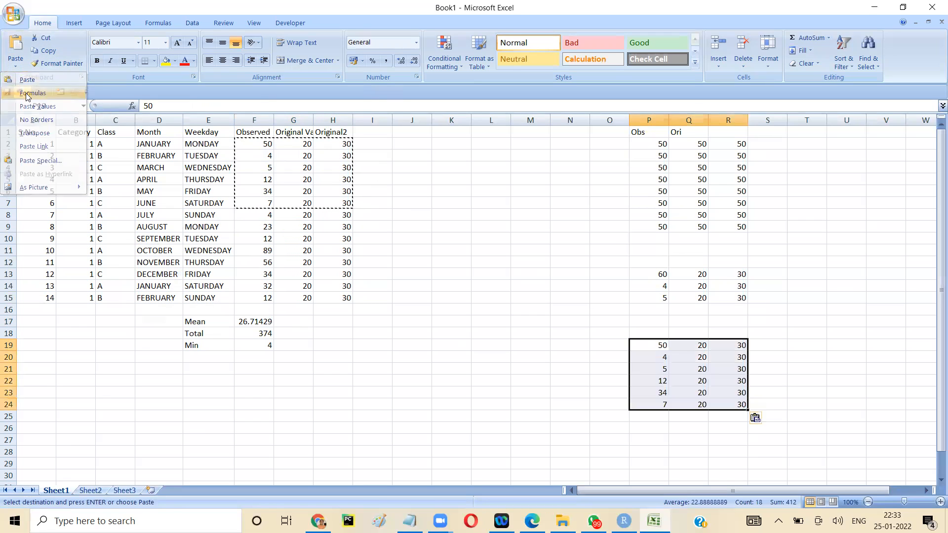
Check the pasted cells P19 and P21, and clear the range P22:T28.
click(637, 344)
click(661, 366)
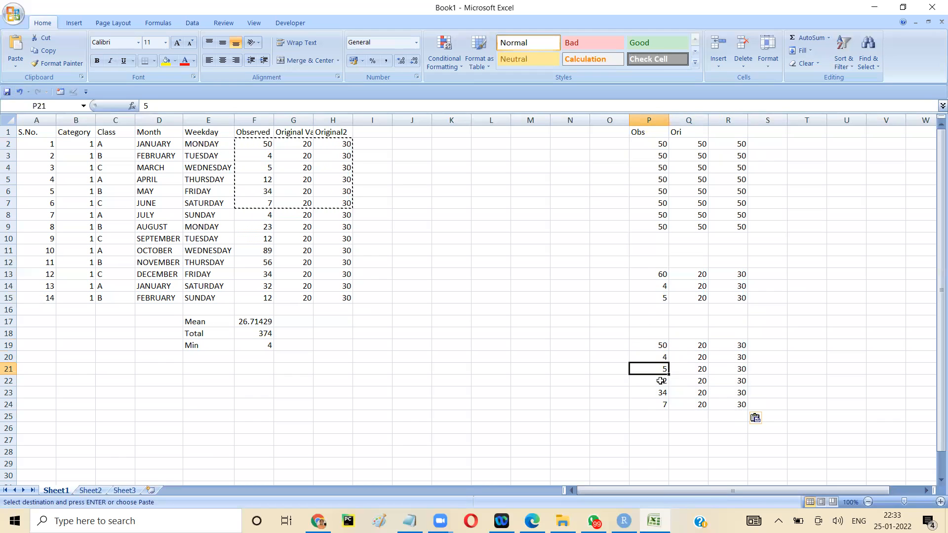
drag(664, 380, 814, 448)
key(Delete)
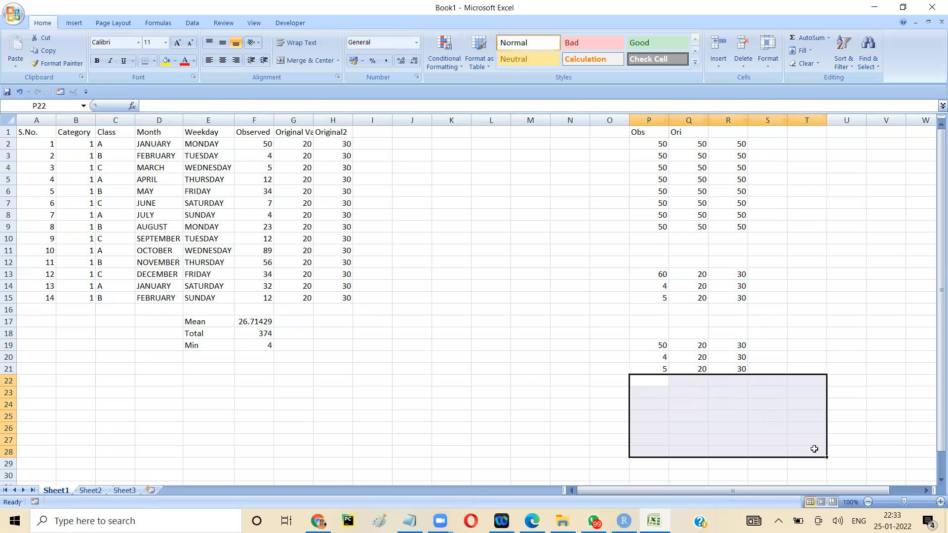
Paste the Mean, Total and Min formulas from F17:F19 into the cells starting at P24, and compare the AVERAGE formulas in P24 and F17.
click(269, 327)
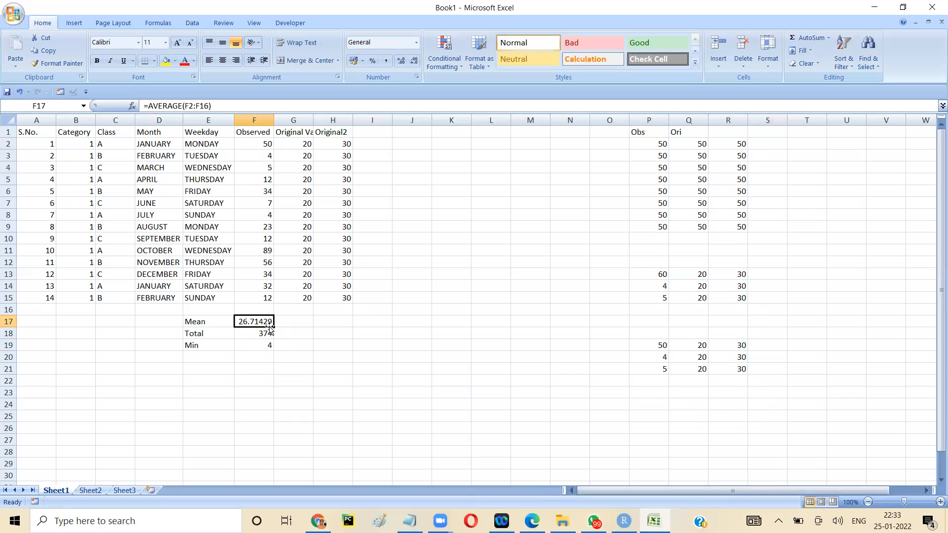
drag(269, 330, 269, 346)
key(ctrl+c)
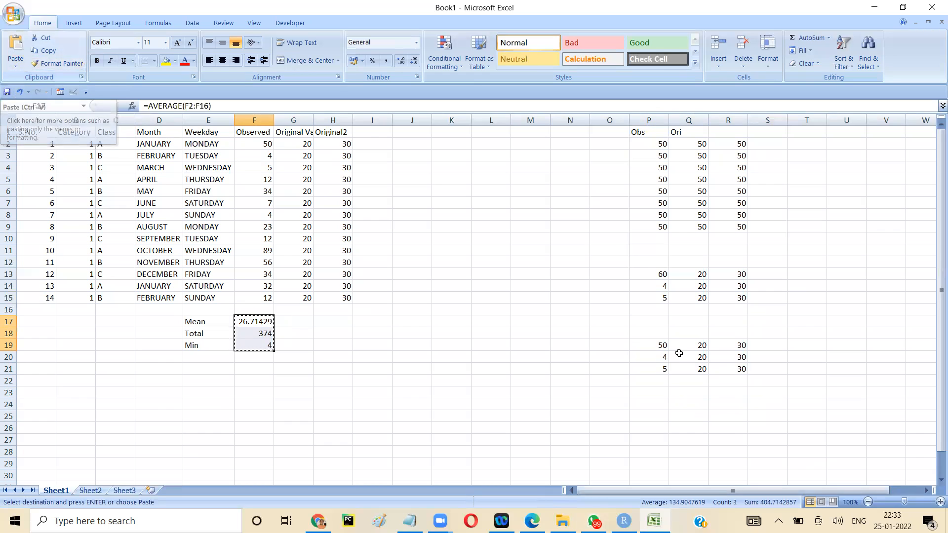
click(655, 403)
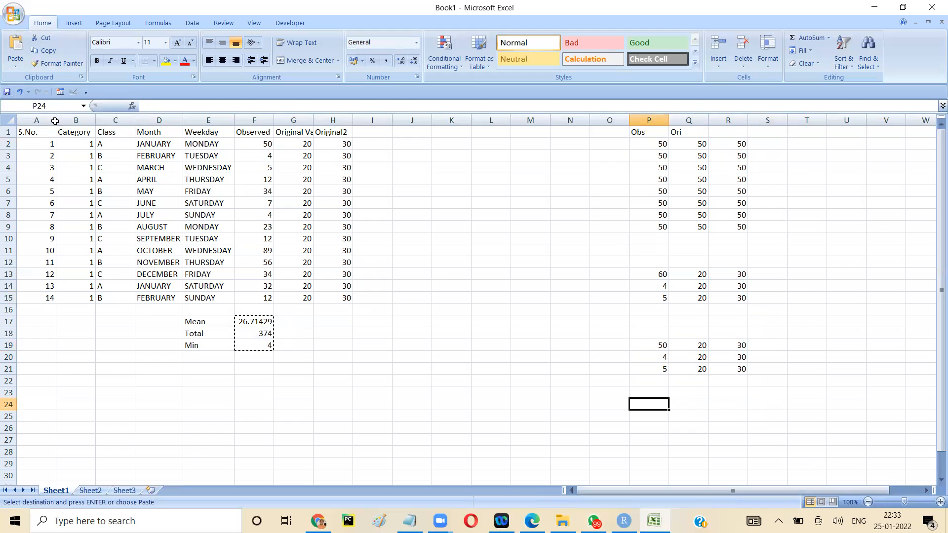
click(16, 62)
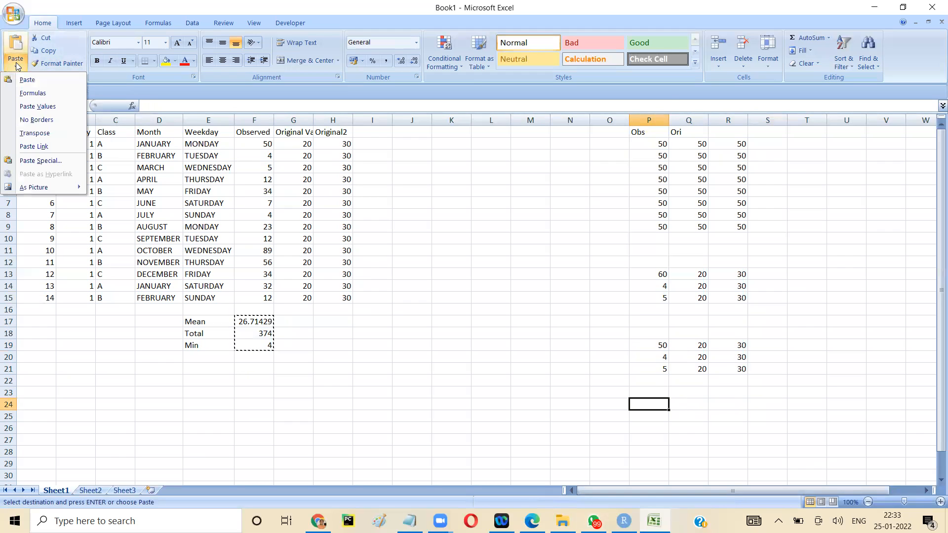
click(33, 93)
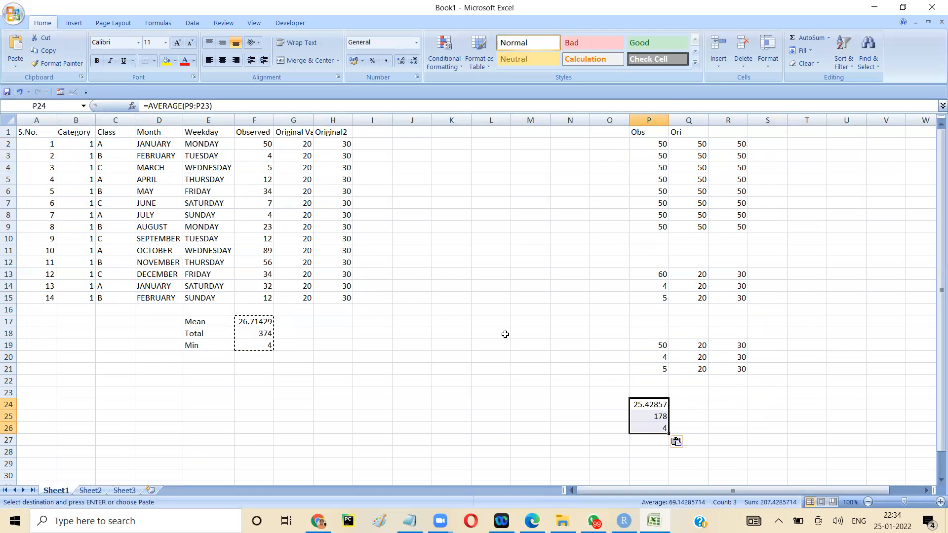
click(649, 405)
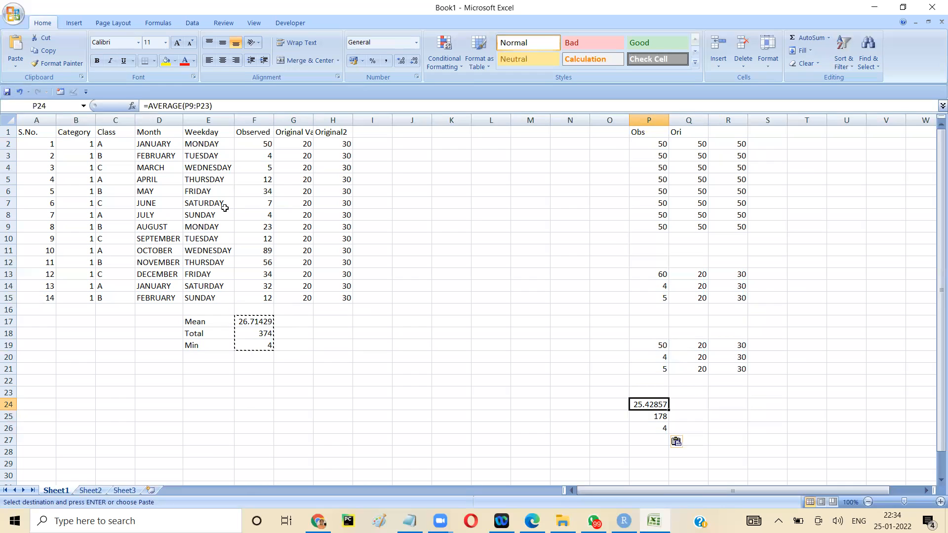
click(261, 320)
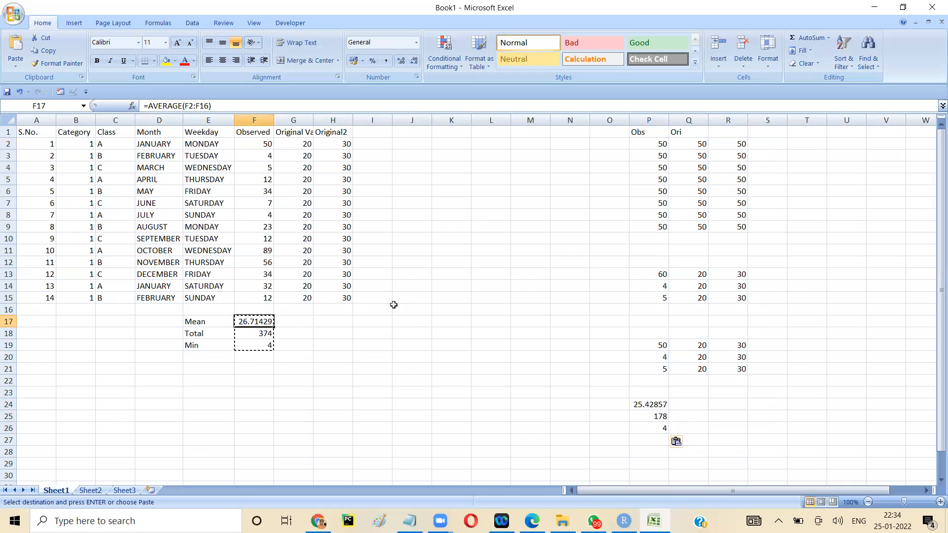
Check the formulas in P24 and Q4, and enter the relative reference =F2 in cell K2.
click(664, 407)
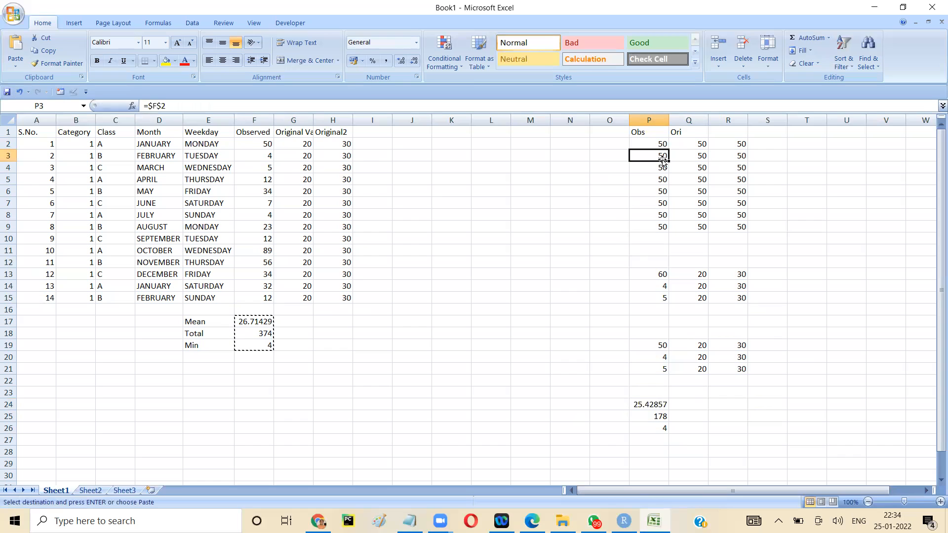
click(699, 169)
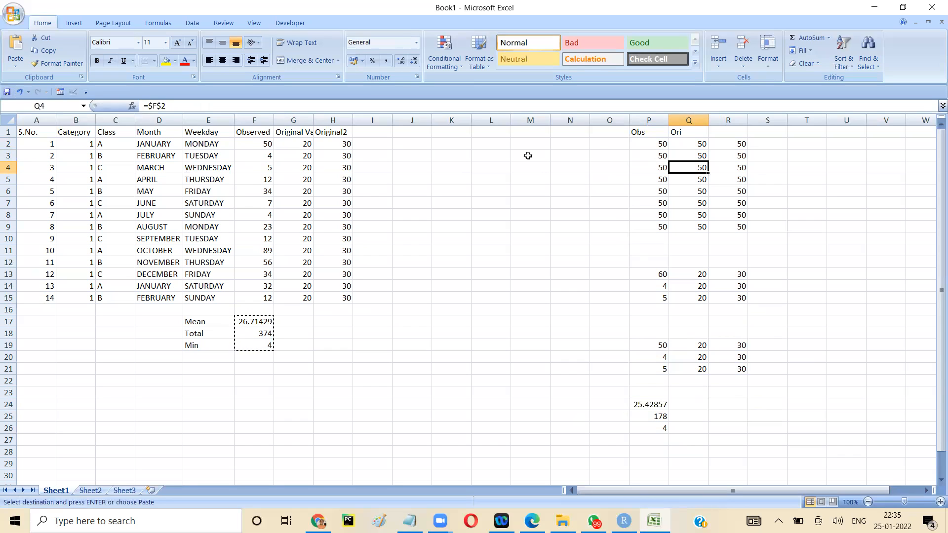
click(463, 143)
text(=F)
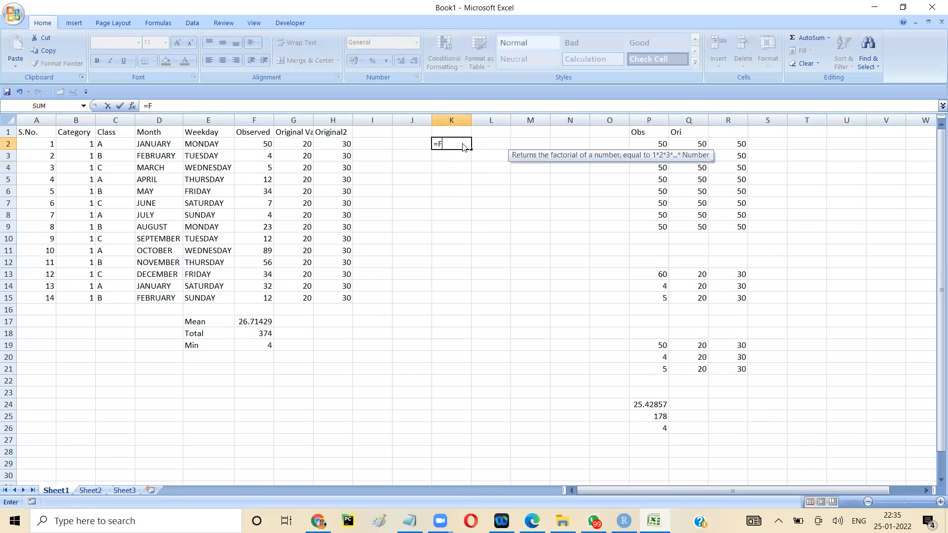
text(2)
key(Return)
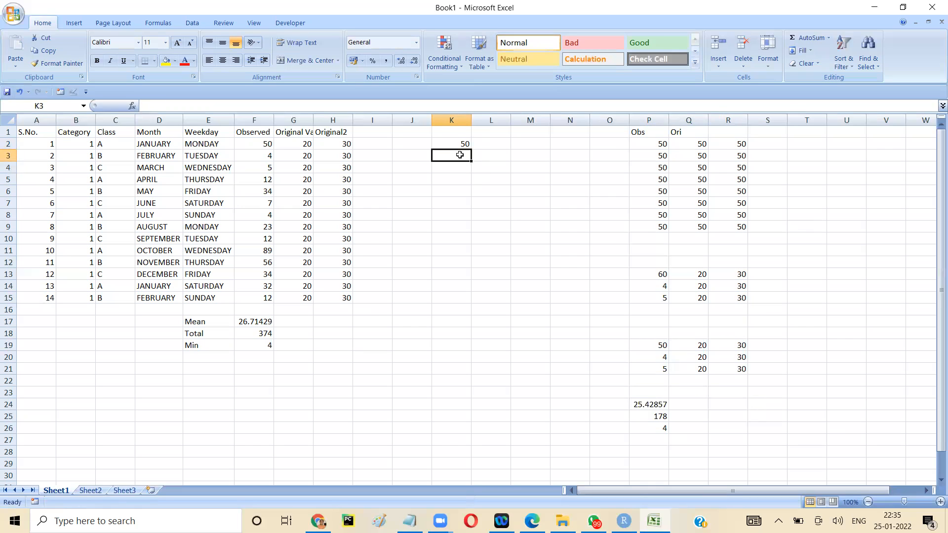
Copy the relative reference in K2 down into cells K3 to K6.
click(455, 145)
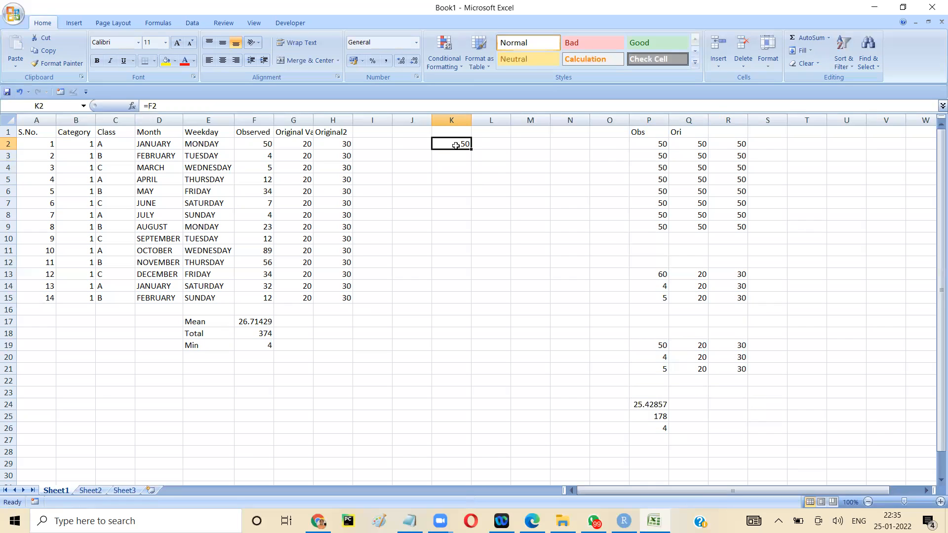
key(ctrl+c)
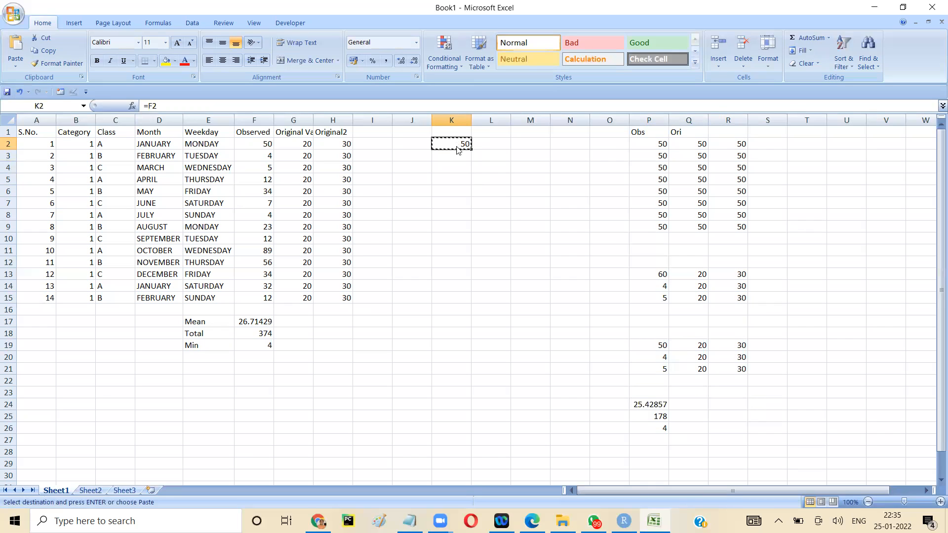
key(Down)
key(ctrl+v)
key(Down)
key(ctrl+v)
key(Down)
key(ctrl+v)
key(Down)
key(ctrl+v)
key(Down)
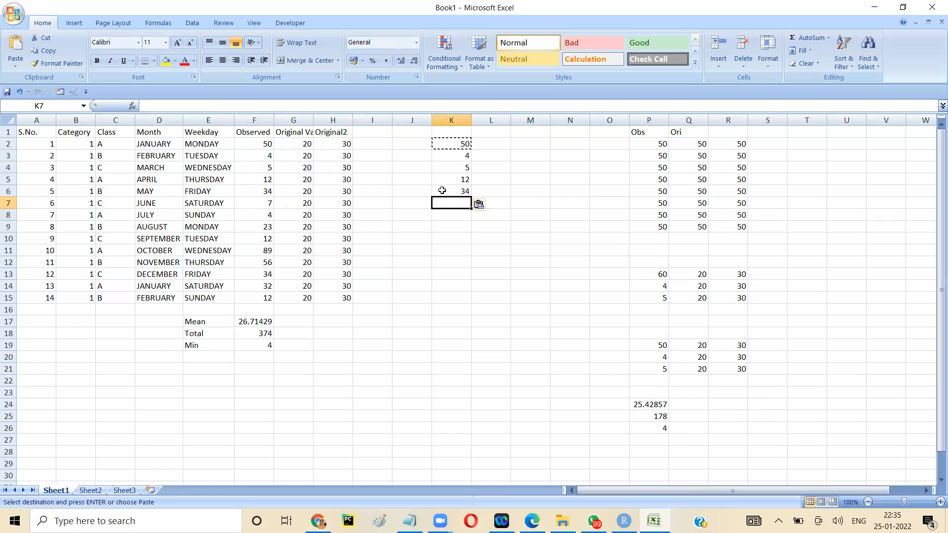
Clear the contents of the pasted cells K3:K6.
click(450, 157)
key(shift+Down)
key(shift+Down)
key(shift+Down)
key(Delete)
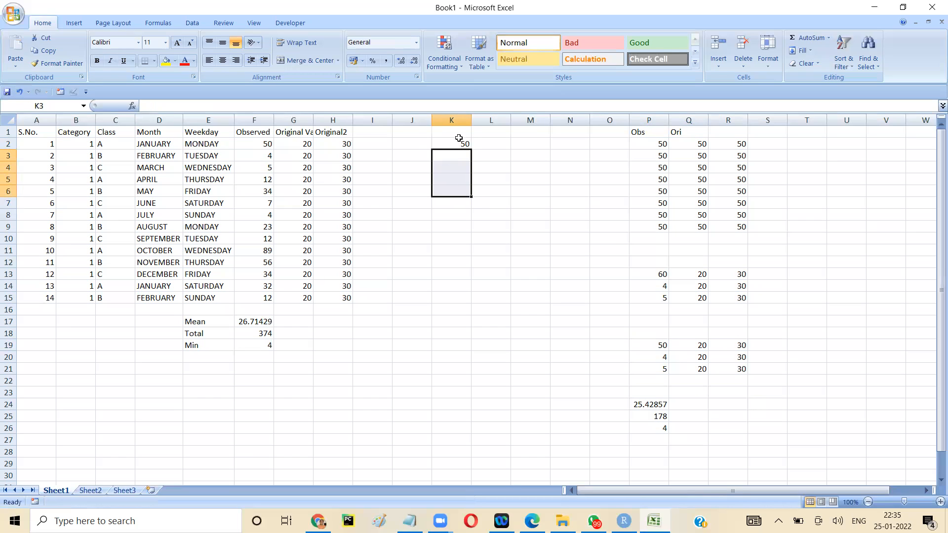
Change the formula in K2 to the row-locked mixed reference =F$2.
click(458, 141)
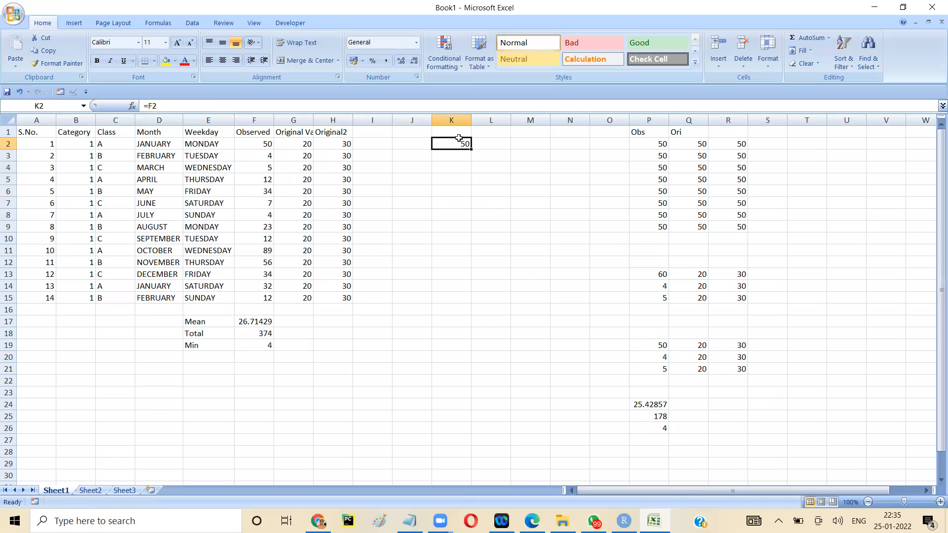
click(152, 107)
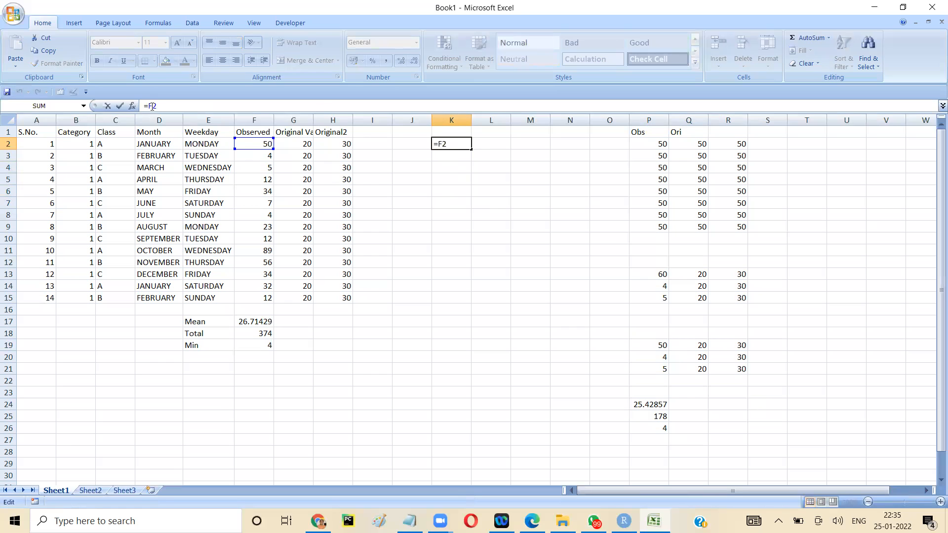
key(Return)
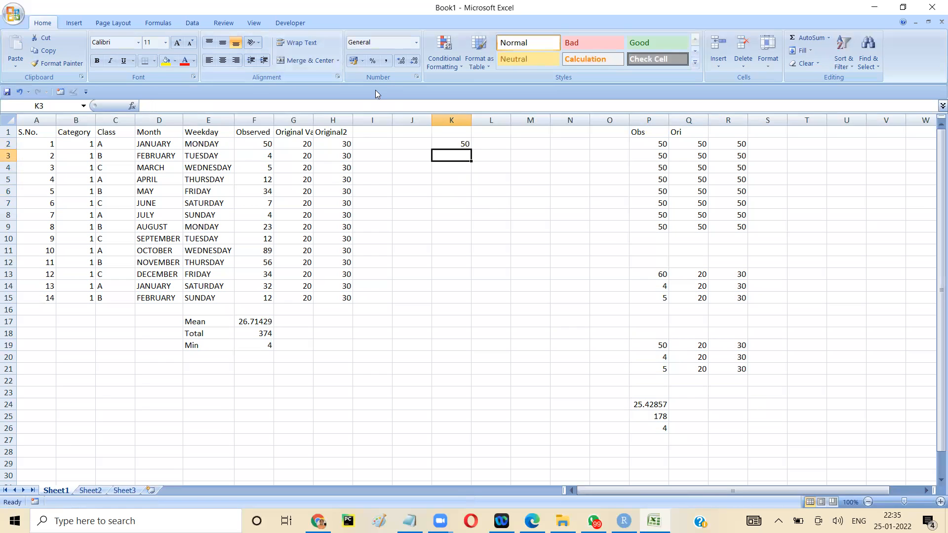
Copy the row-locked formula in K2 down into cells K3 to K12.
click(462, 144)
key(ctrl+c)
key(Down)
key(ctrl+v)
key(Down)
key(ctrl+v)
key(Down)
key(ctrl+v)
key(Down)
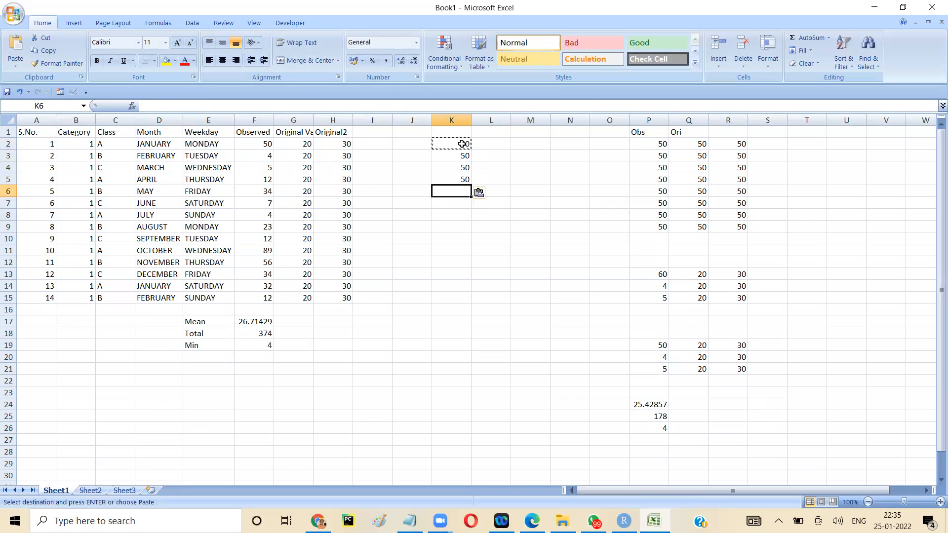
key(ctrl+v)
key(Down)
key(ctrl+v)
key(Down)
key(ctrl+v)
key(Down)
key(ctrl+v)
key(Down)
key(ctrl+v)
key(Down)
key(ctrl+v)
key(Down)
key(ctrl+v)
Paste the K2 formula into L2 and copy the L2 formula down into cells L3 to L10.
click(461, 144)
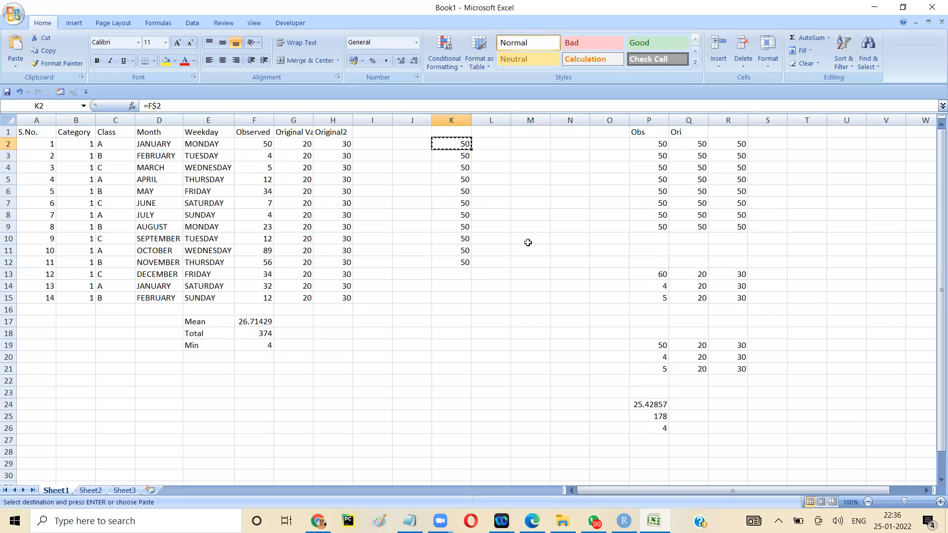
key(Right)
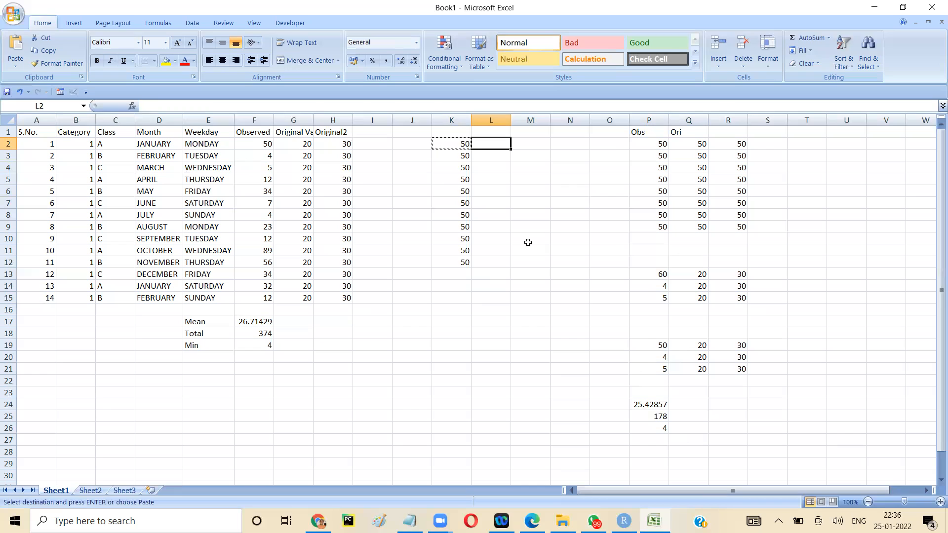
key(ctrl+v)
key(ctrl+c)
key(Down)
key(ctrl+v)
key(Down)
key(ctrl+v)
key(Down)
key(ctrl+v)
key(Down)
key(ctrl+v)
key(Down)
key(ctrl+v)
key(Down)
key(ctrl+v)
key(Down)
key(ctrl+v)
key(Down)
key(ctrl+v)
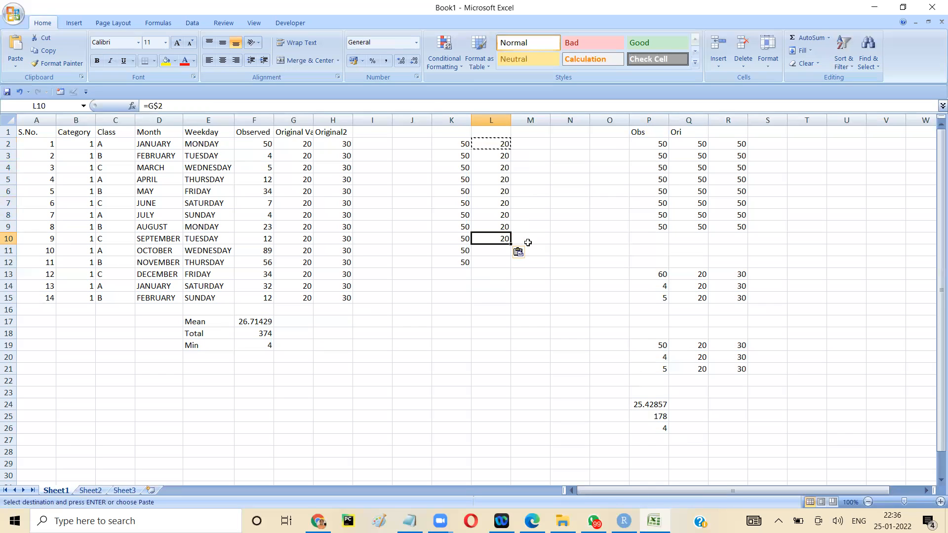
Paste the copied L2 formula across into cells M10 and N10.
click(528, 243)
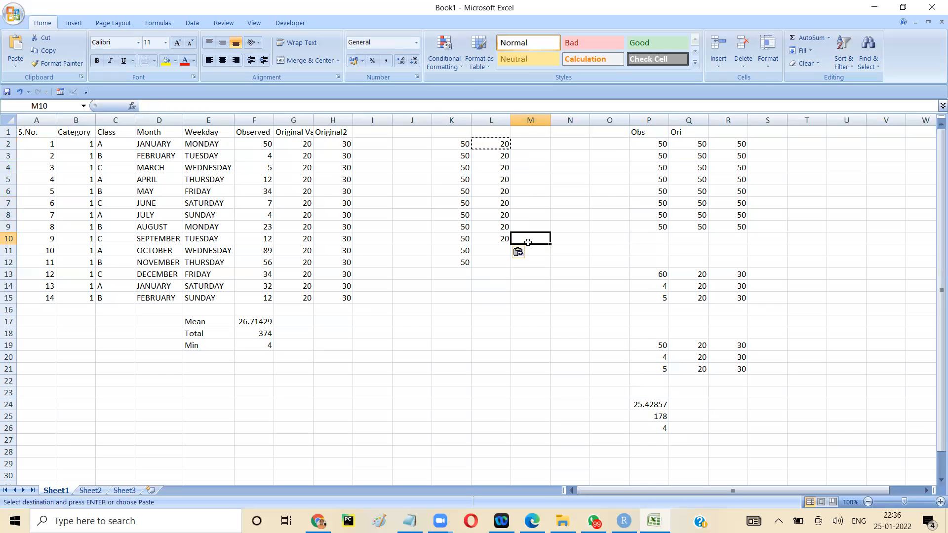
key(ctrl+v)
key(Right)
key(ctrl+v)
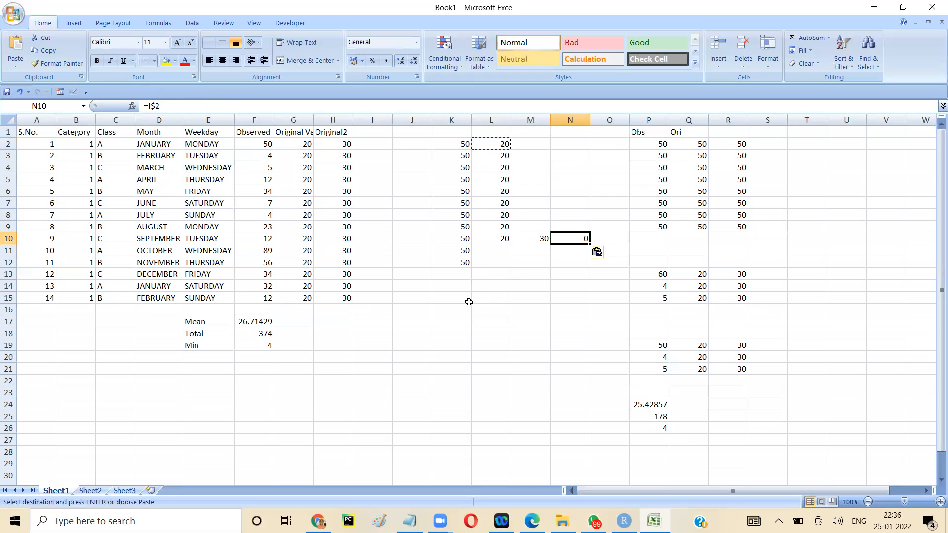
Enter the column-locked mixed reference =$F2 in cell K15.
click(461, 298)
text(=)
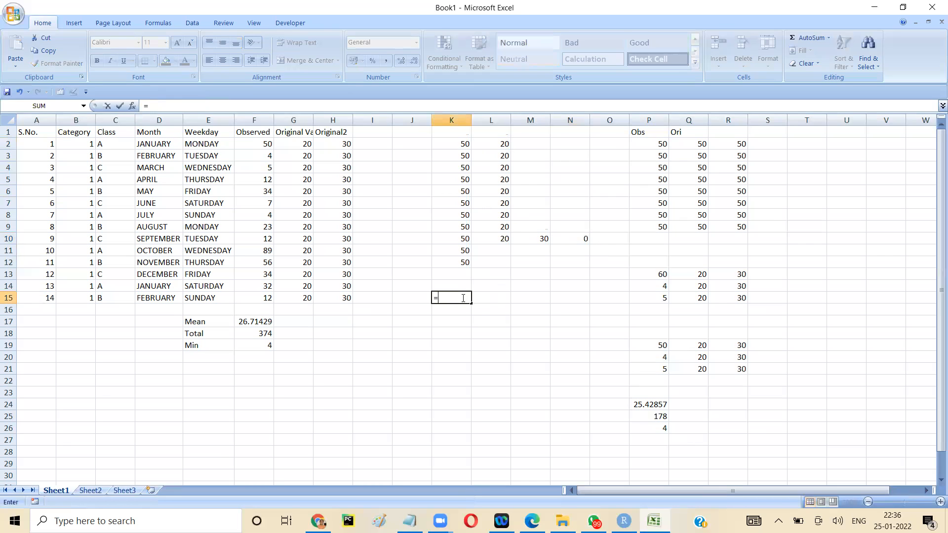
text($F2)
key(Return)
Copy the column-locked formula in K15 down into cells K16 to K23.
click(462, 297)
key(ctrl+c)
key(Down)
key(ctrl+v)
key(Down)
key(ctrl+v)
key(Down)
key(ctrl+v)
key(Down)
key(ctrl+v)
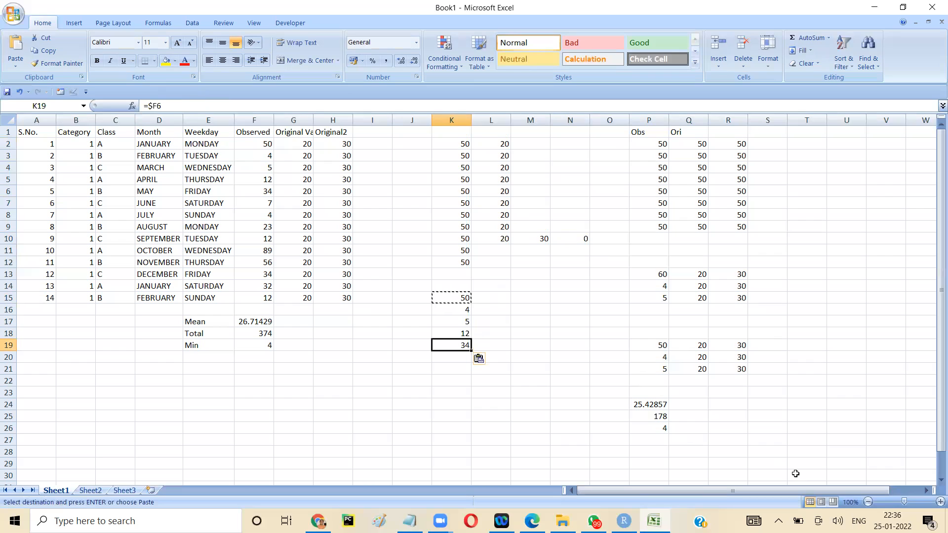
key(Down)
key(ctrl+v)
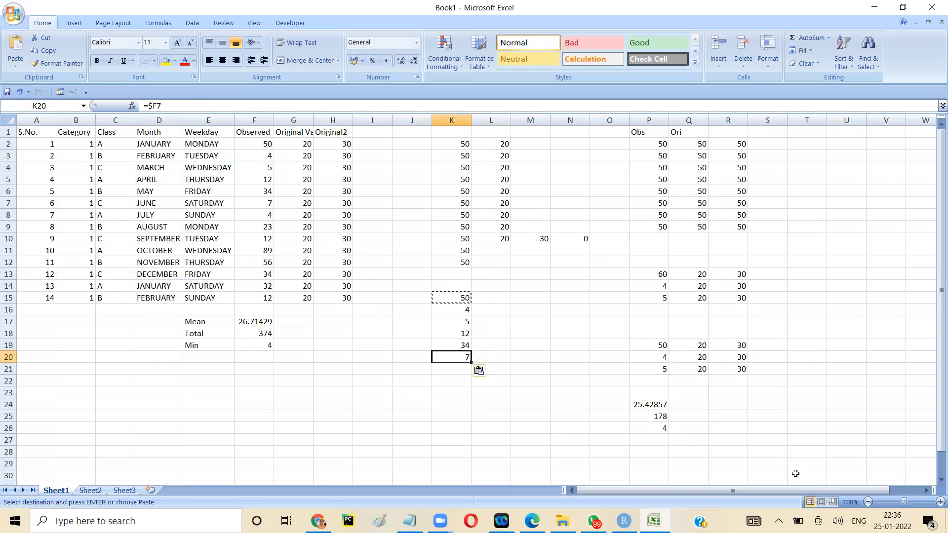
key(Down)
key(ctrl+v)
key(Down)
key(ctrl+v)
key(Down)
key(ctrl+v)
Paste the copied K15 formula into the adjacent cells L15 to L23.
key(Up)
key(Up)
key(Up)
key(Up)
key(Up)
key(Up)
key(Up)
key(Up)
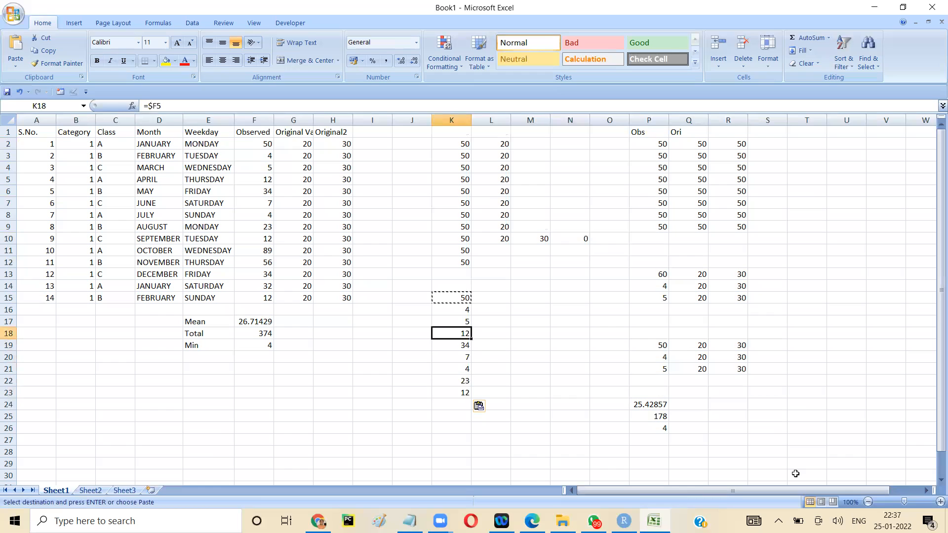
key(Right)
key(ctrl+v)
key(Down)
key(ctrl+v)
key(Down)
key(ctrl+v)
key(Down)
key(ctrl+v)
key(Down)
key(ctrl+v)
key(Down)
key(ctrl+v)
key(Down)
key(ctrl+v)
key(Down)
key(ctrl+v)
key(Down)
key(ctrl+v)
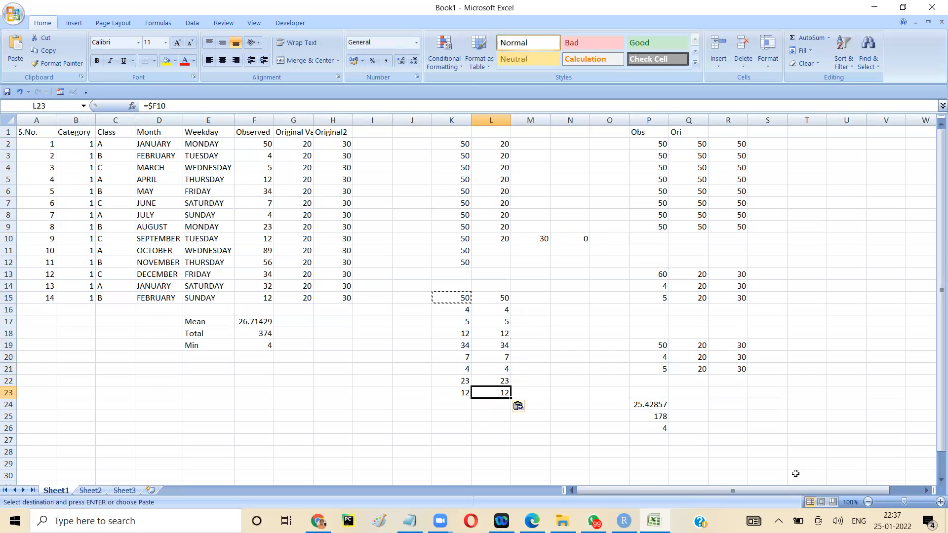